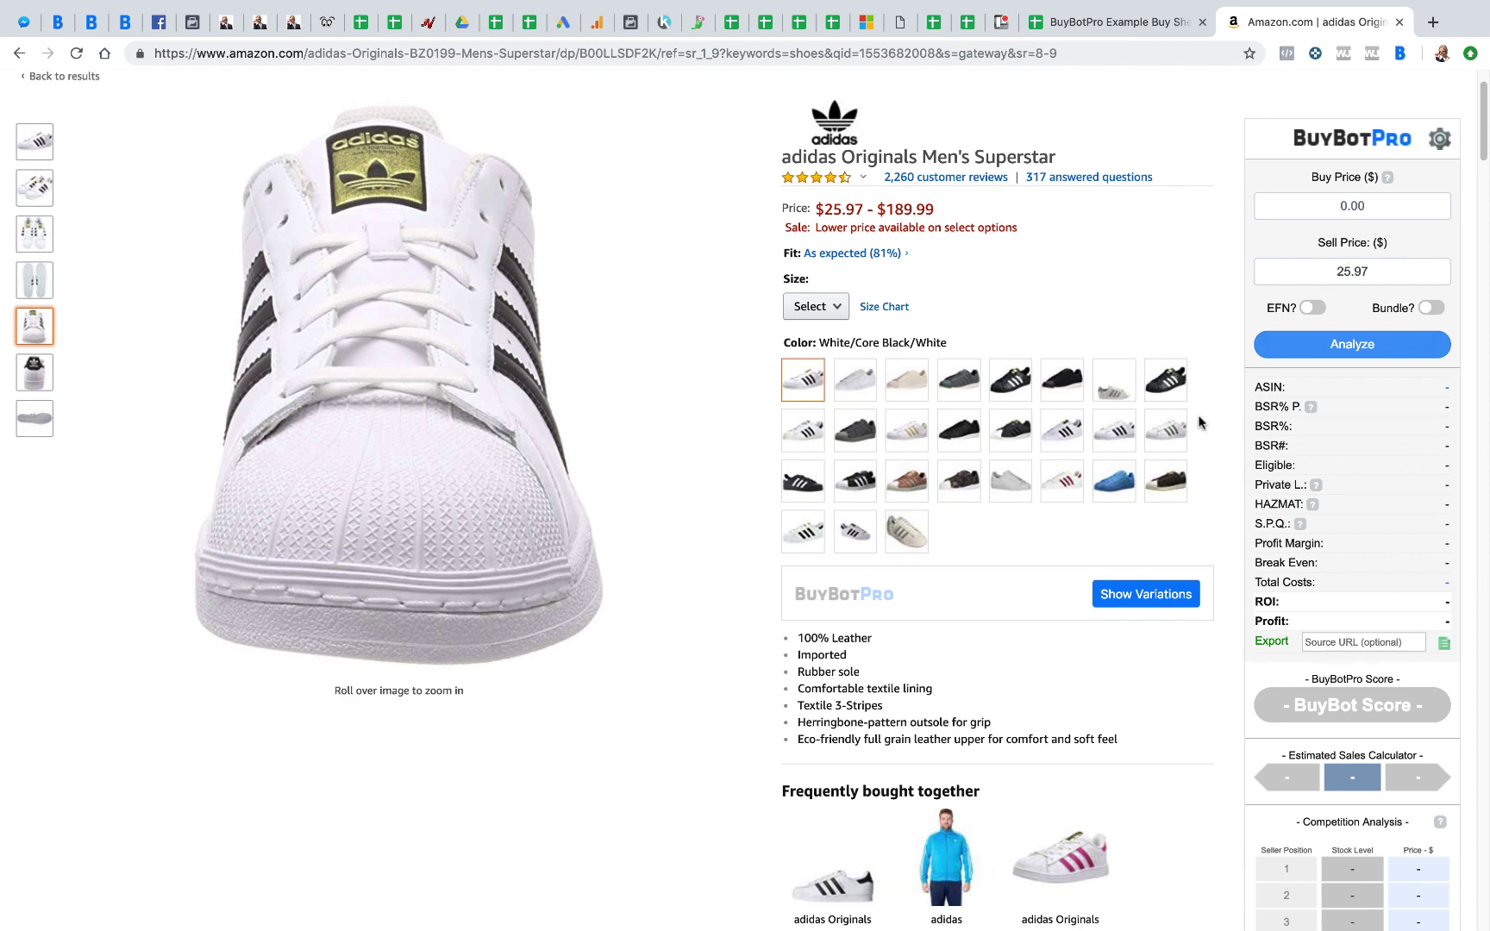
Set the buy price to 10.00 in BuyBotPro and run the analysis for the adidas Superstar listing
left_click(1331, 208)
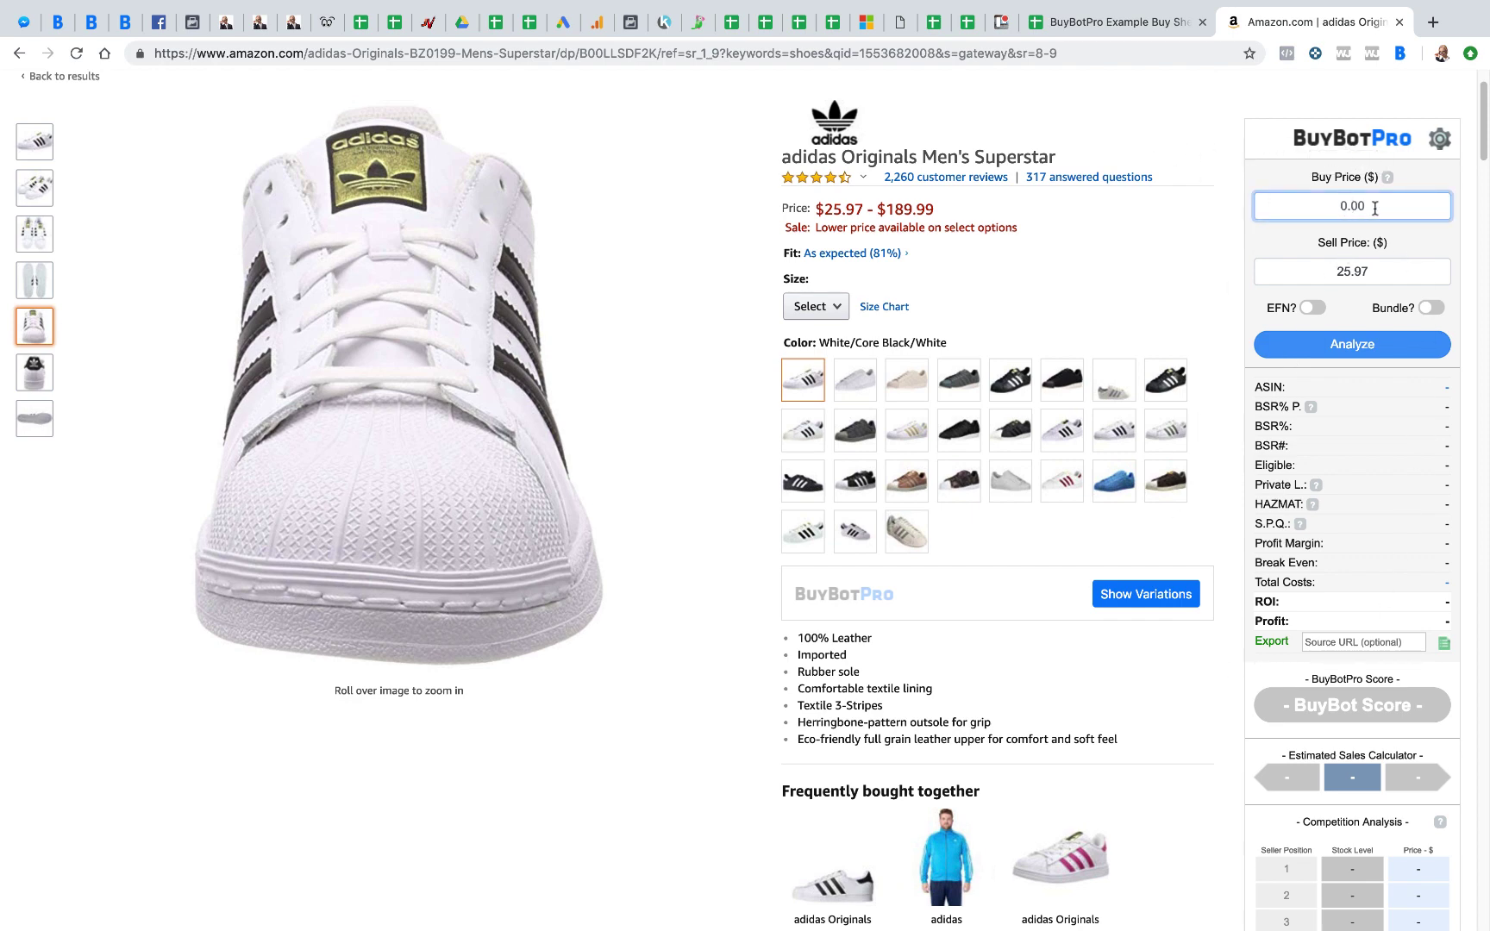
type("10.00")
key("Return")
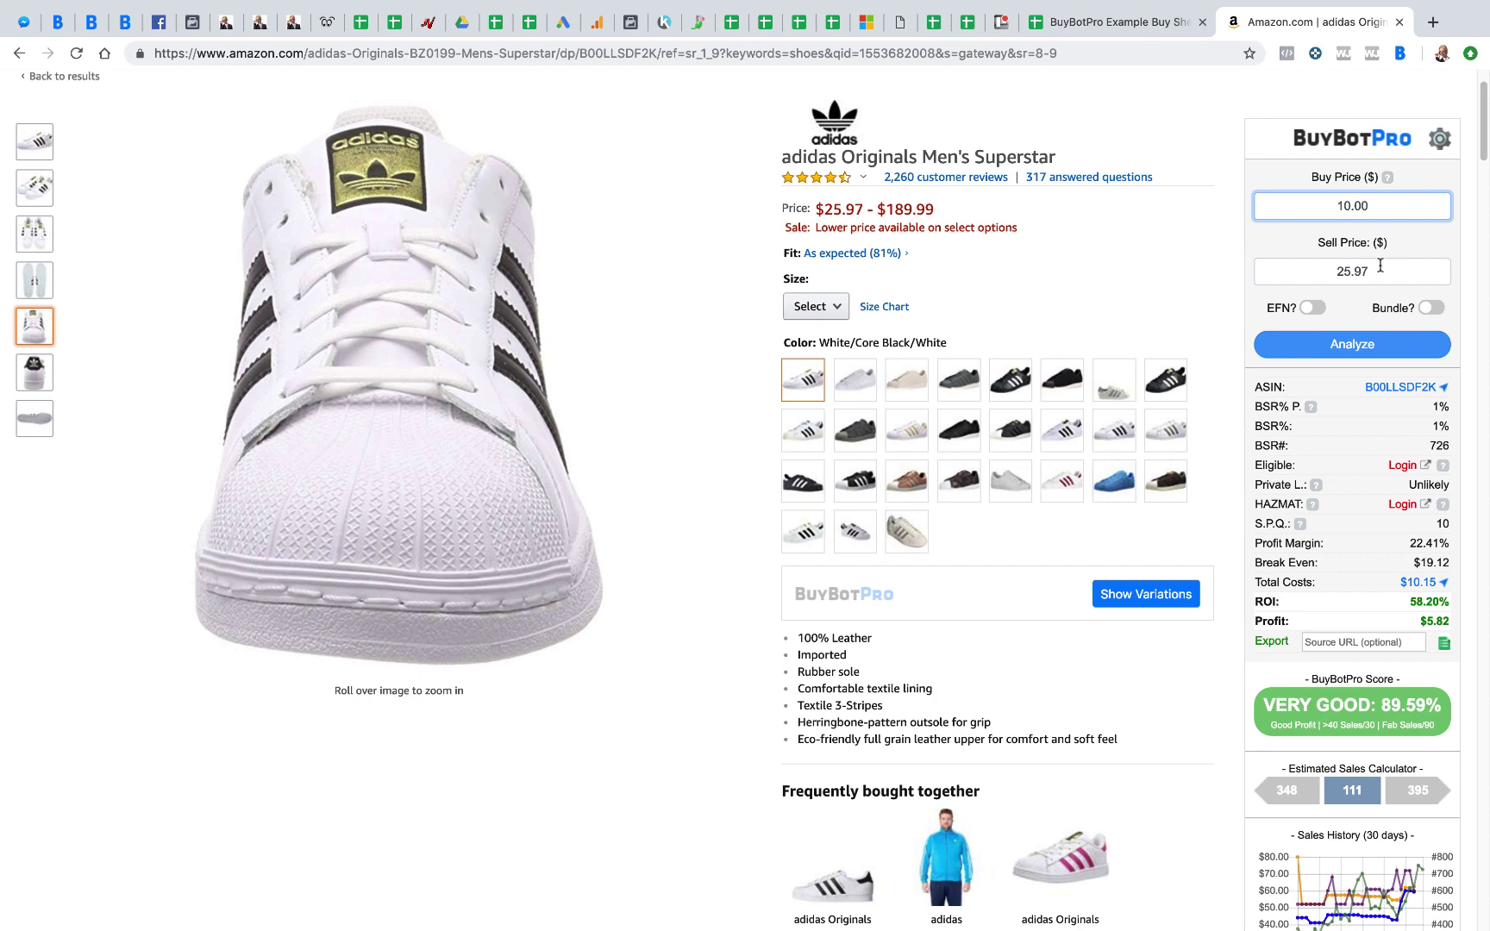
Switch the EFN and Bundle options on and back off to compare the recalculated profit figures
left_click(1310, 310)
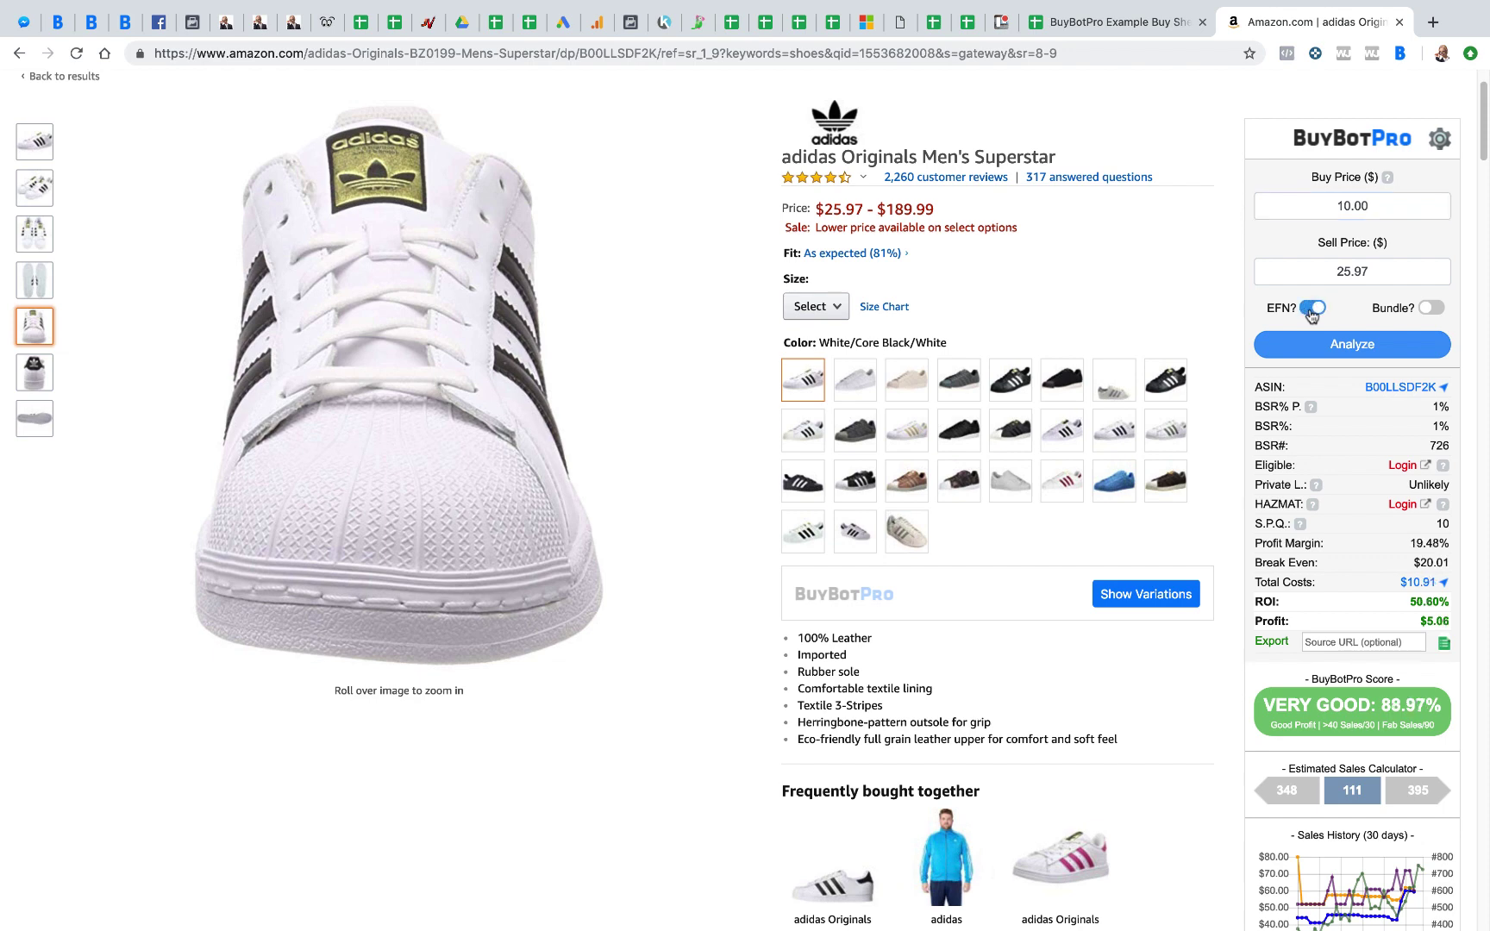
left_click(1311, 310)
left_click(1429, 310)
left_click(1429, 310)
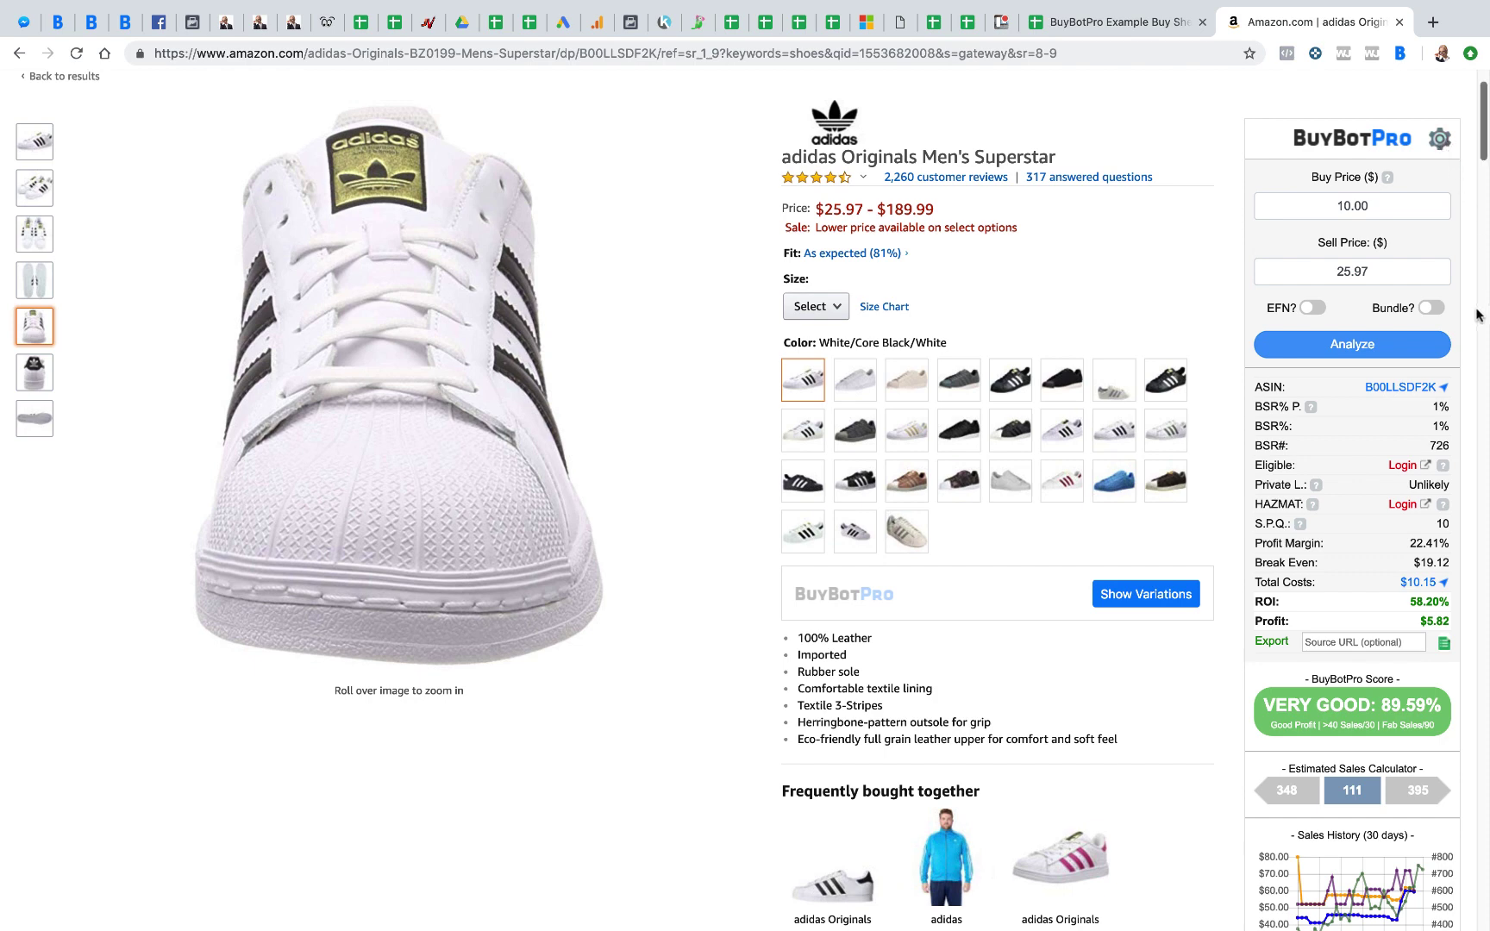
Rerun the analysis and review the listing's results from ASIN down to ROI and profit
left_click(1300, 342)
mouse_move(1422, 390)
mouse_move(1417, 591)
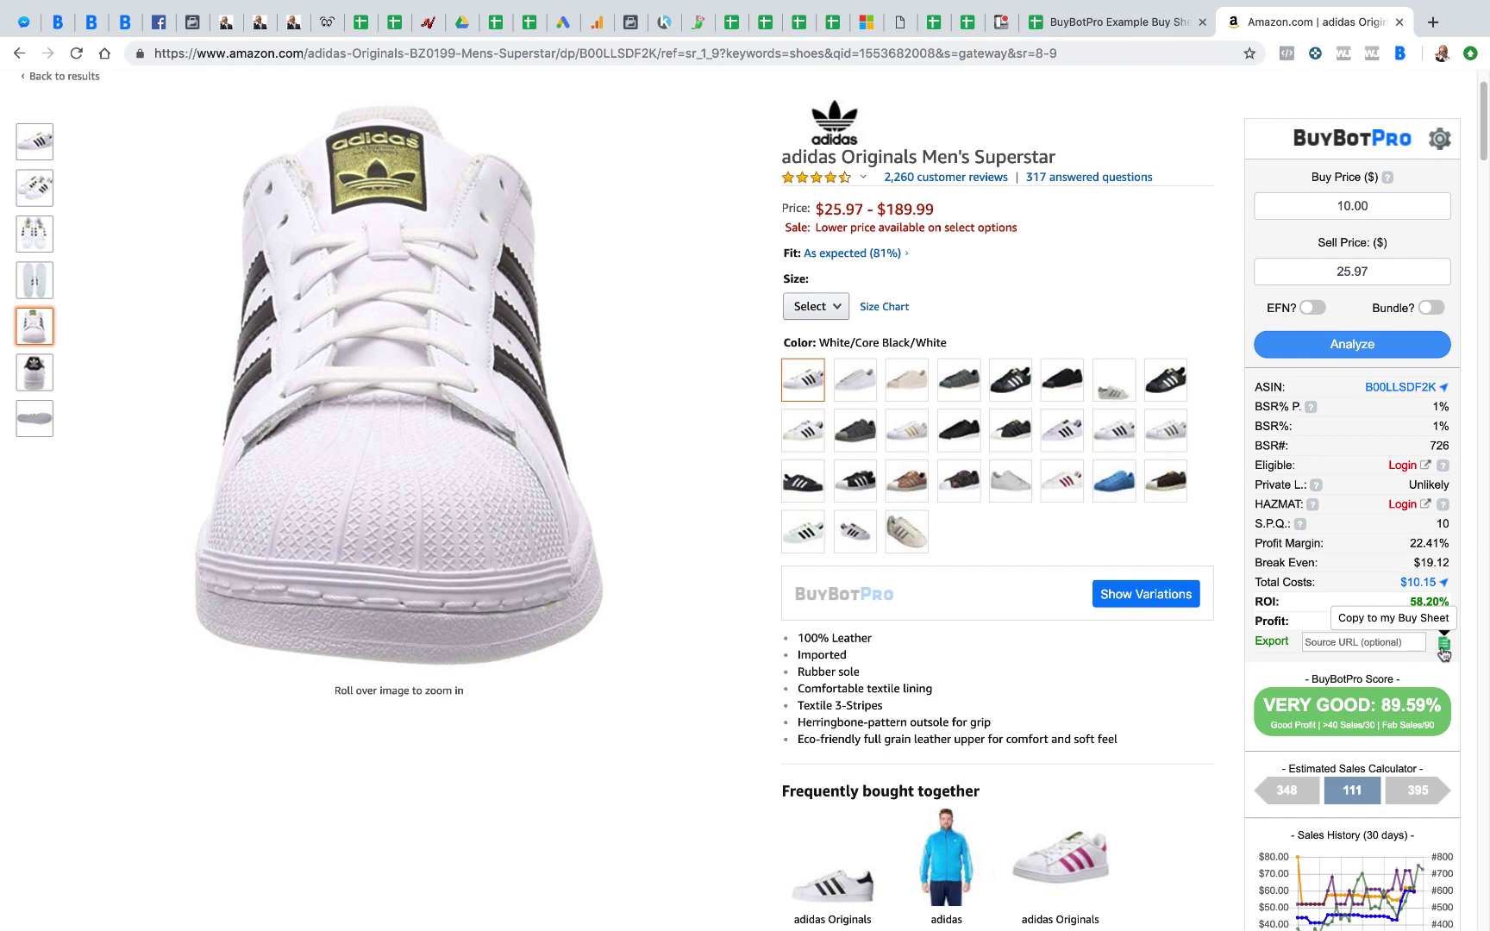
Examine the BuyBotPro score and the monthly, previous 90-day and predicted 90-day sales estimates
scroll(1443, 653, "down", 1)
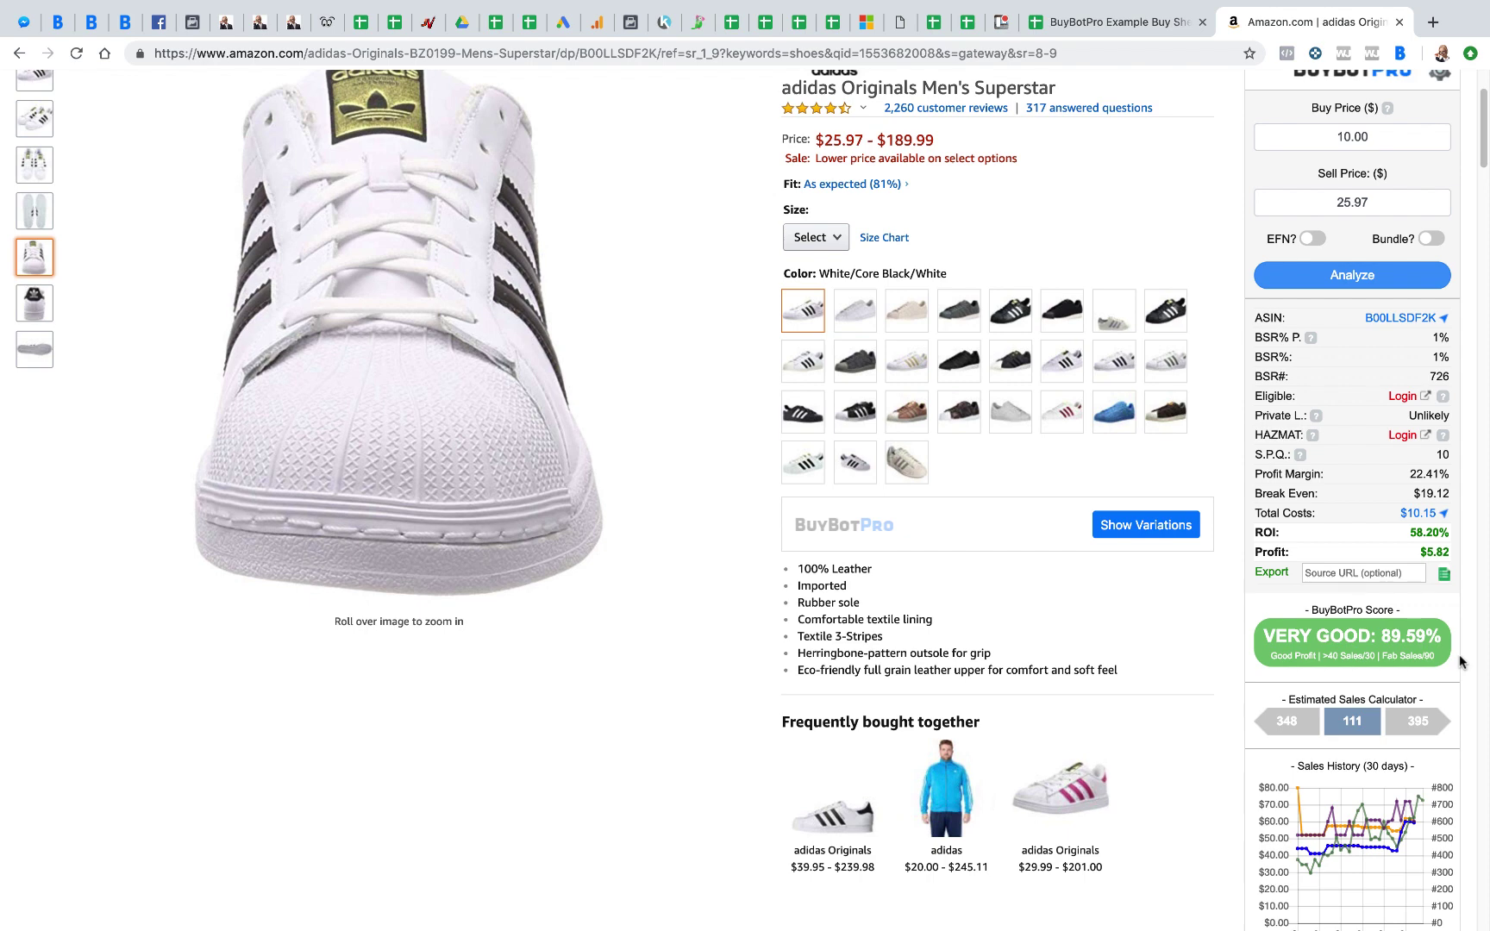
mouse_move(1358, 645)
mouse_move(1355, 729)
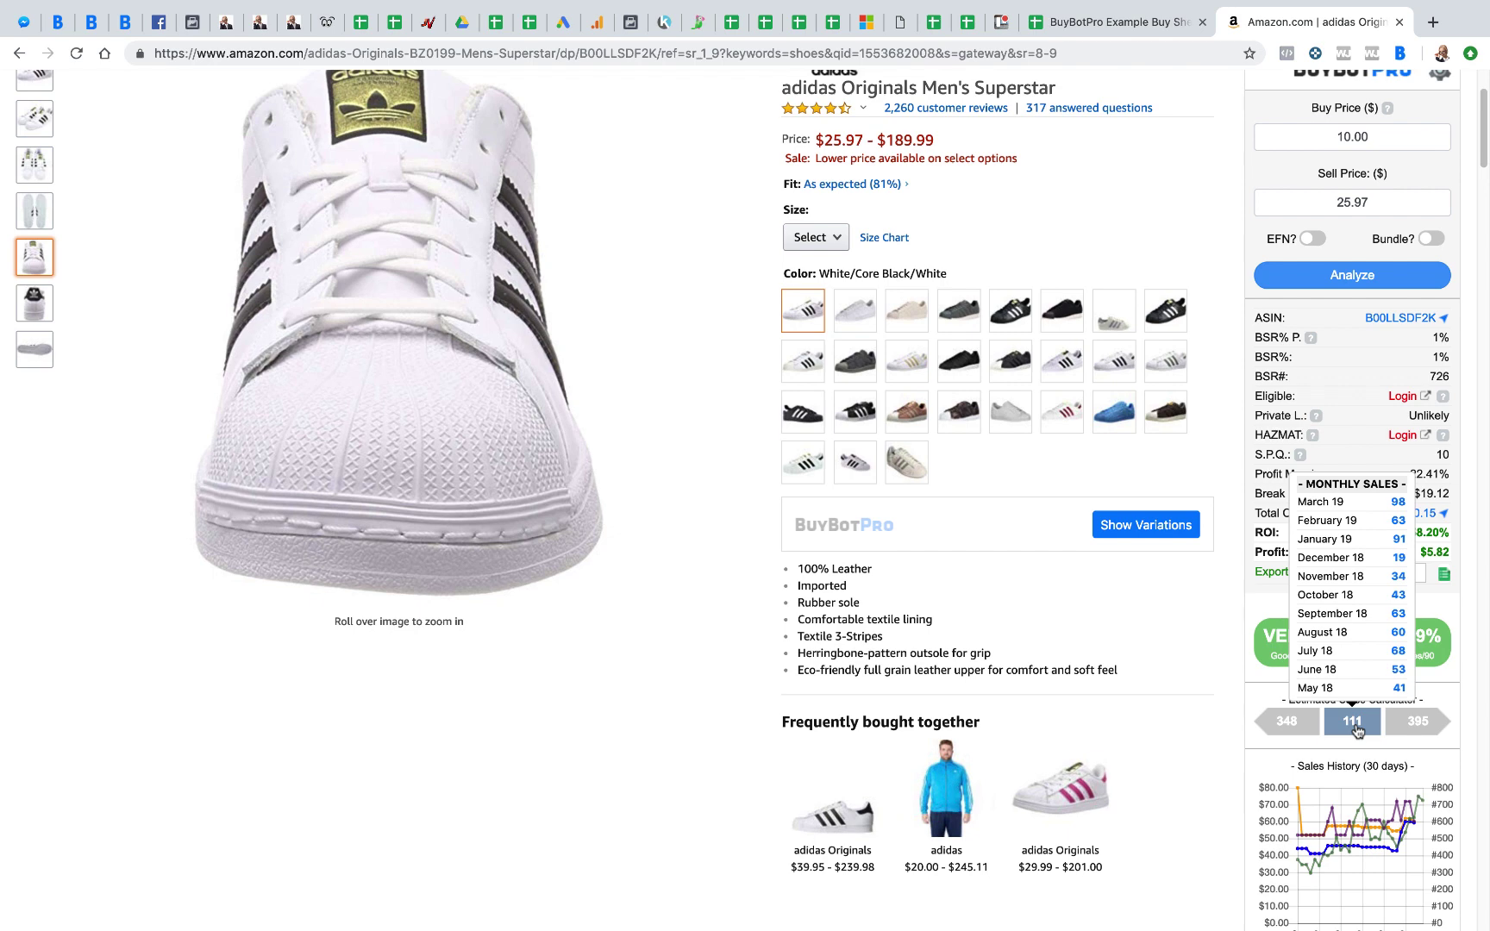
mouse_move(1290, 724)
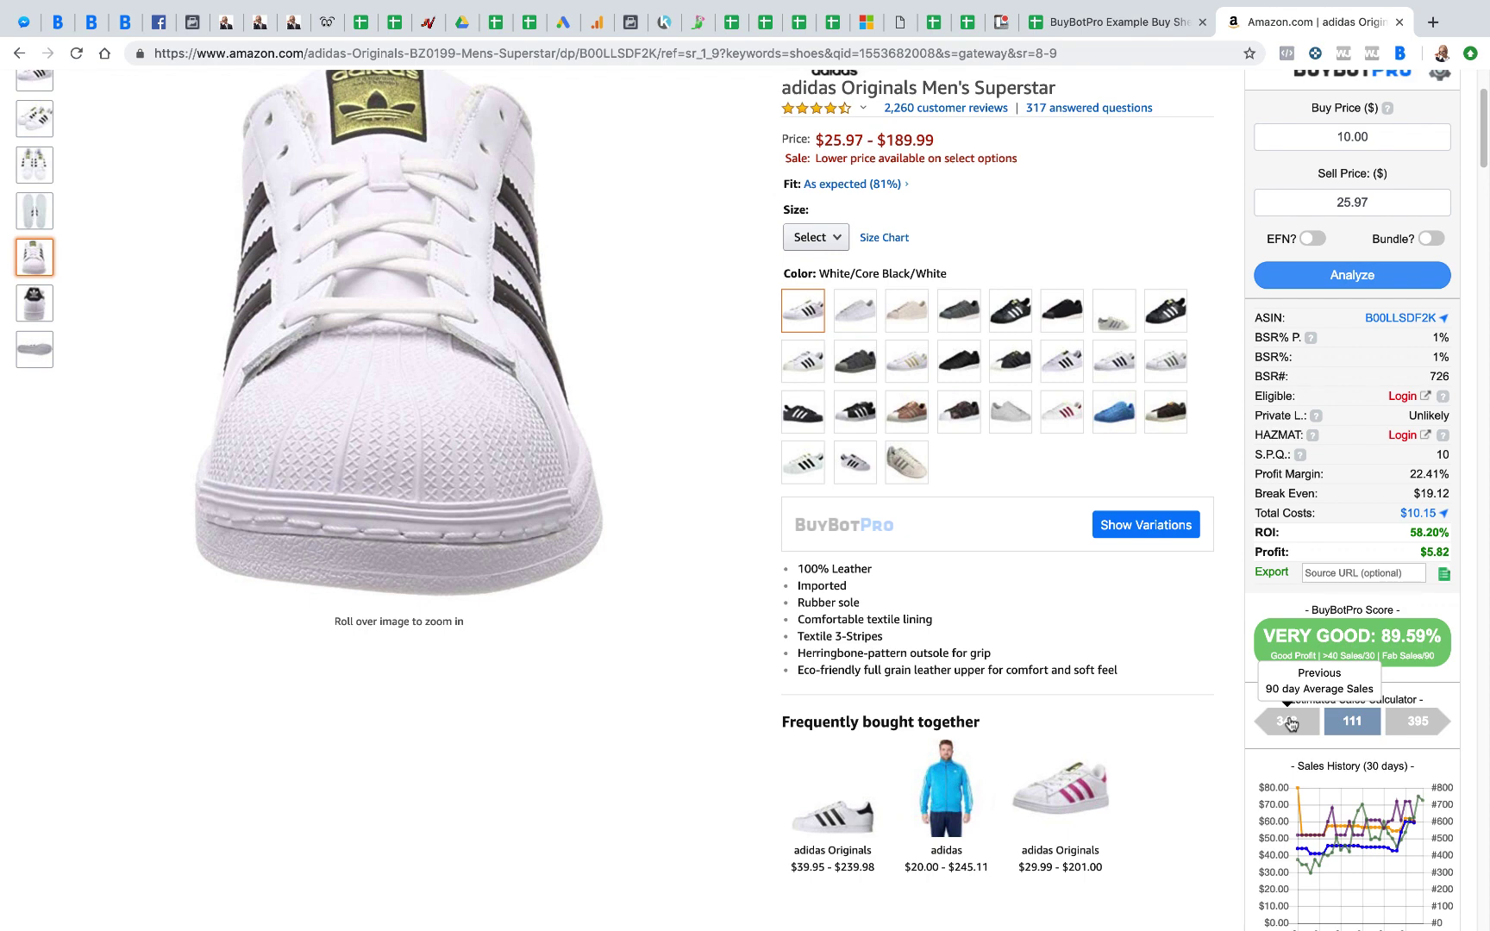
mouse_move(1420, 723)
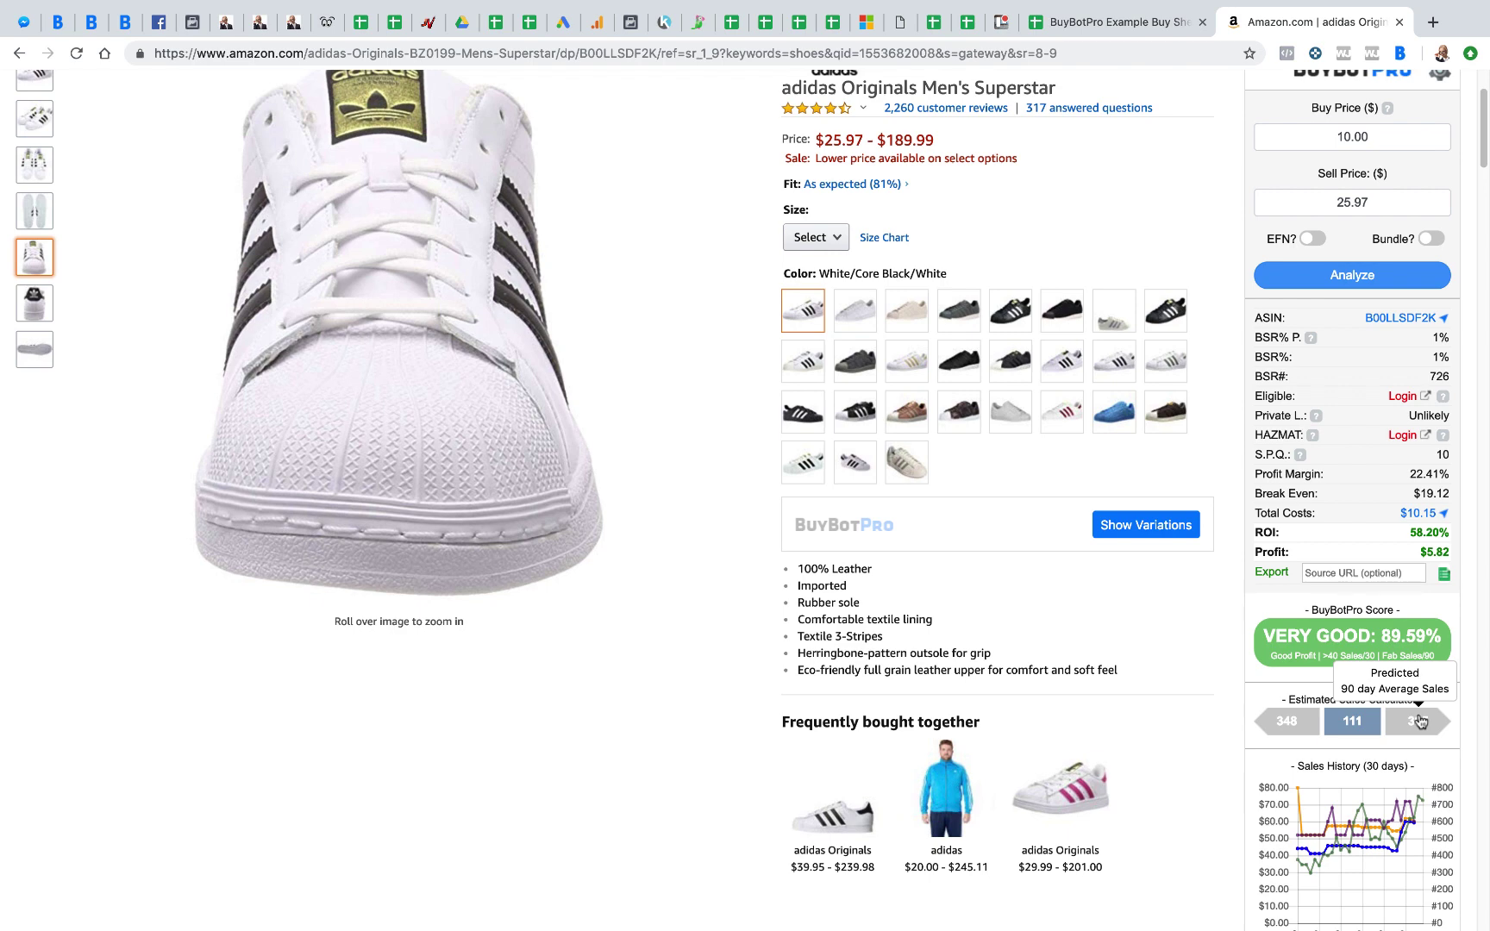
Enlarge the sales history chart and view it for all time, 7 days and 180 days
scroll(1420, 723, "down", 3)
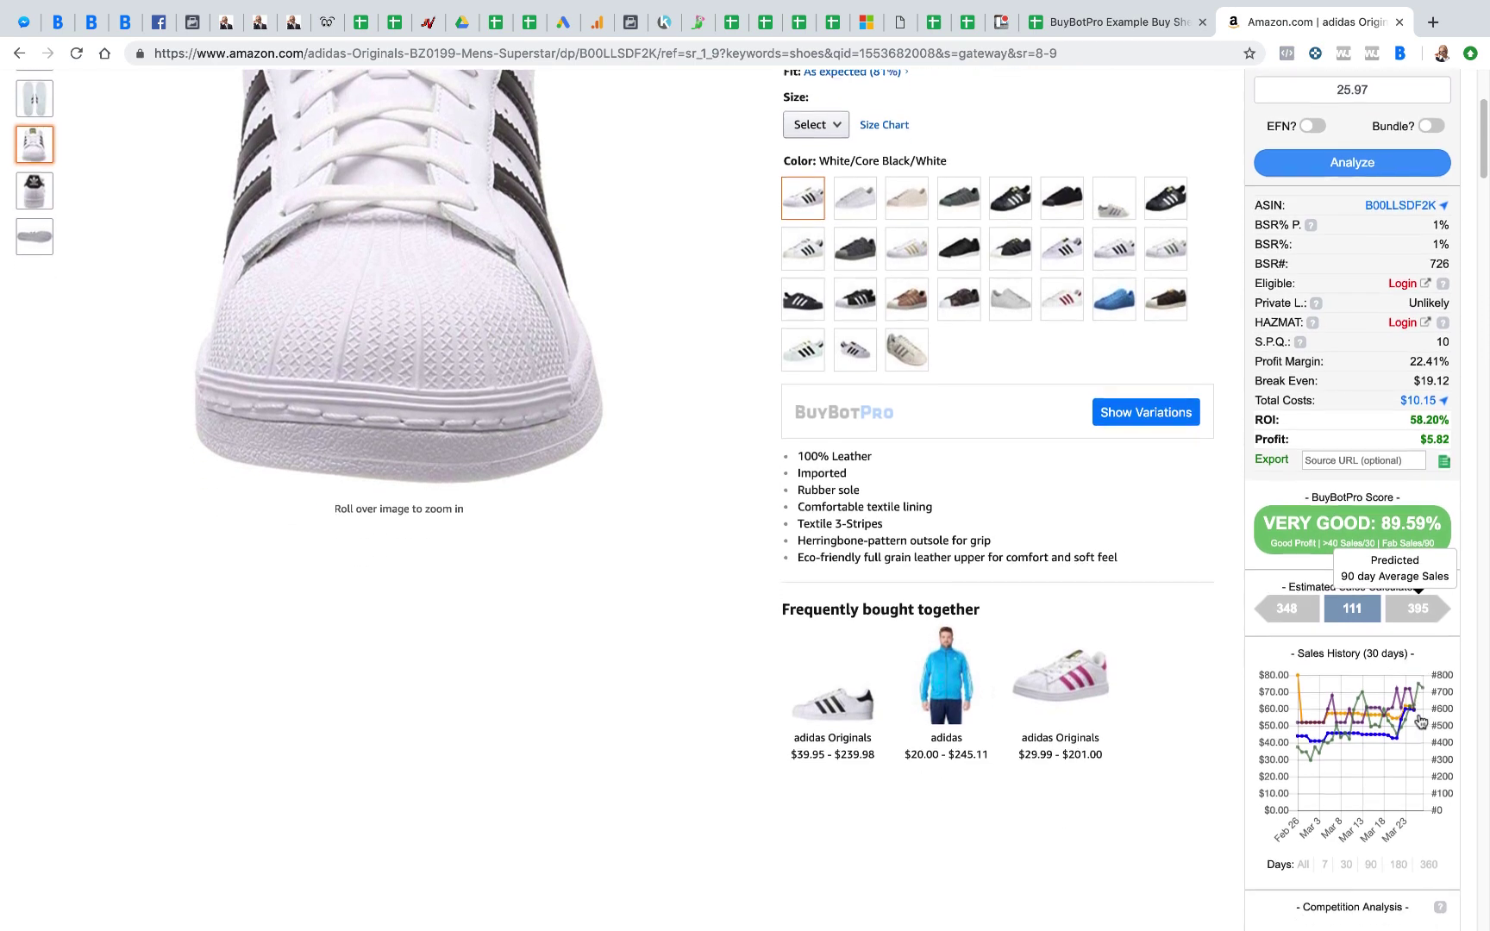
scroll(1420, 723, "down", 1)
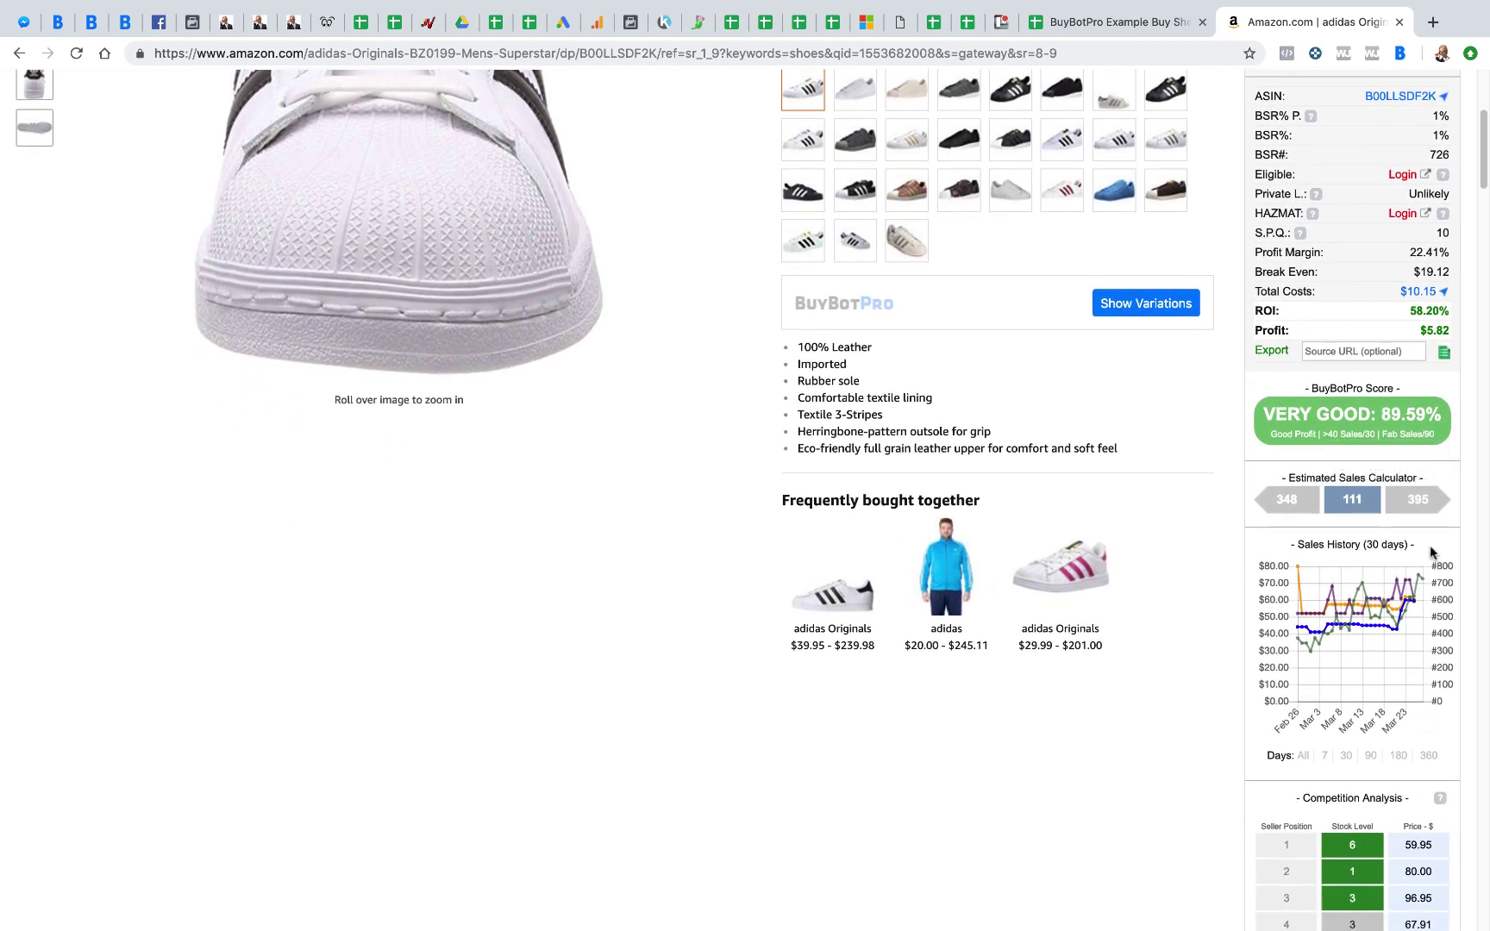
left_click(1346, 629)
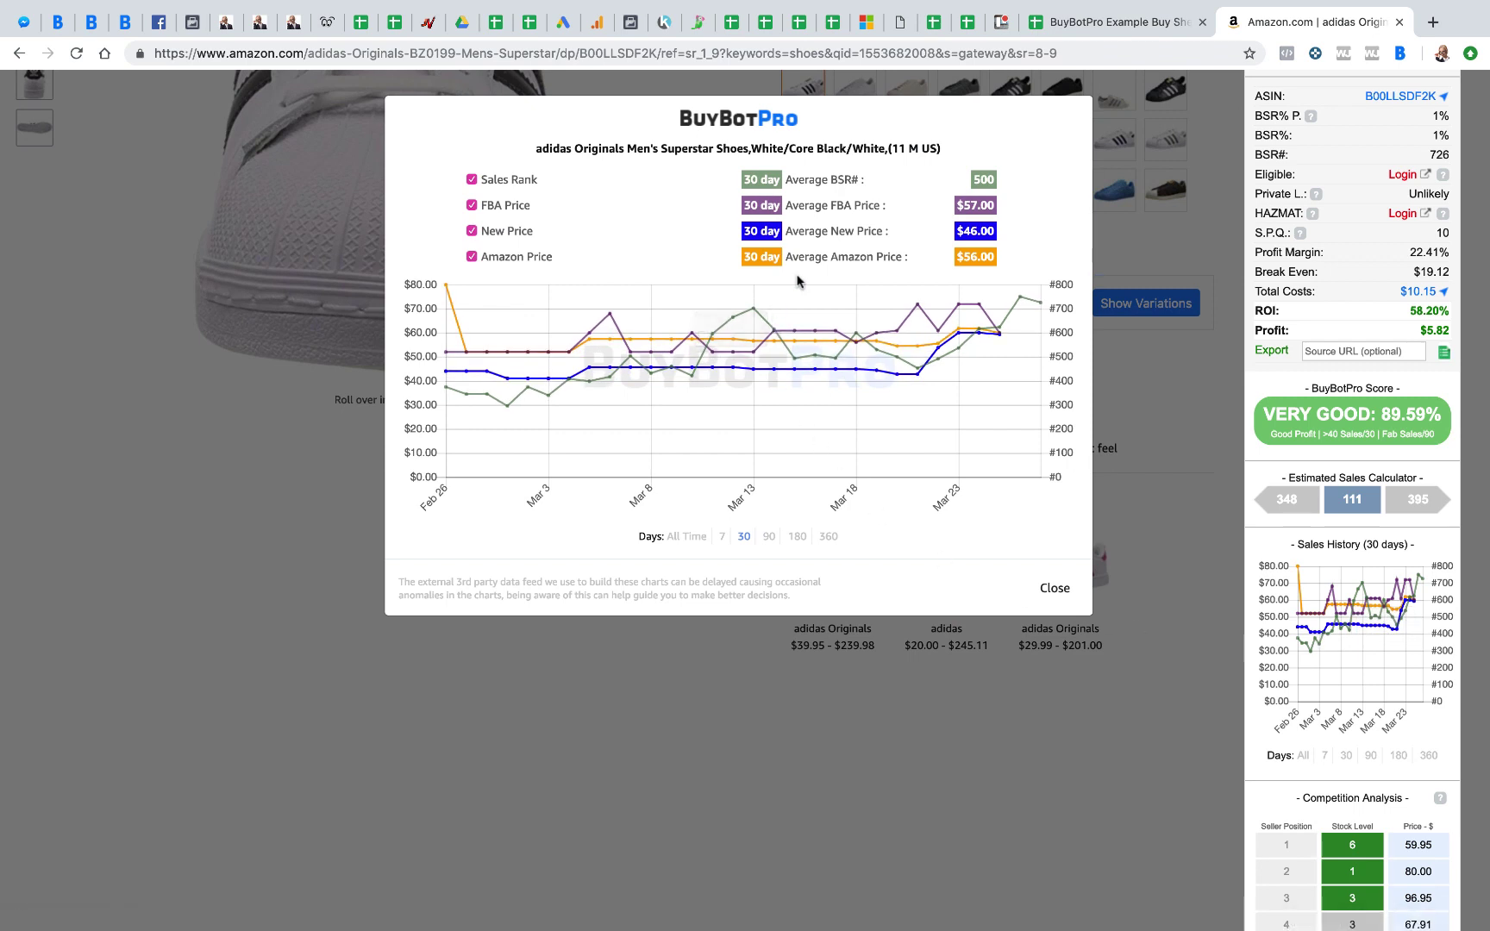
left_click(683, 537)
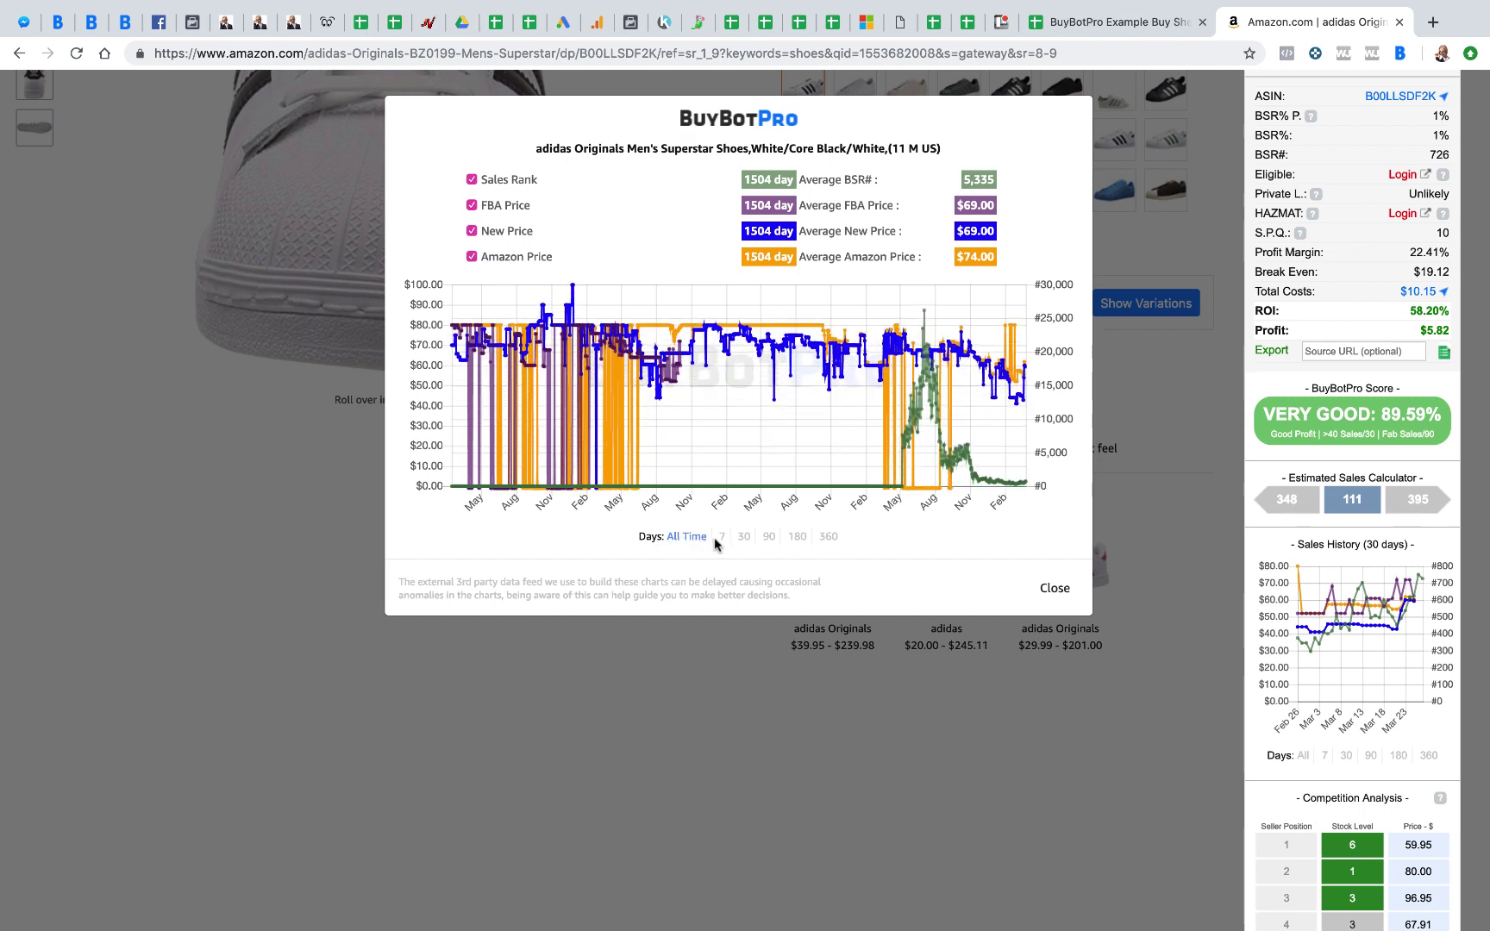
left_click(721, 538)
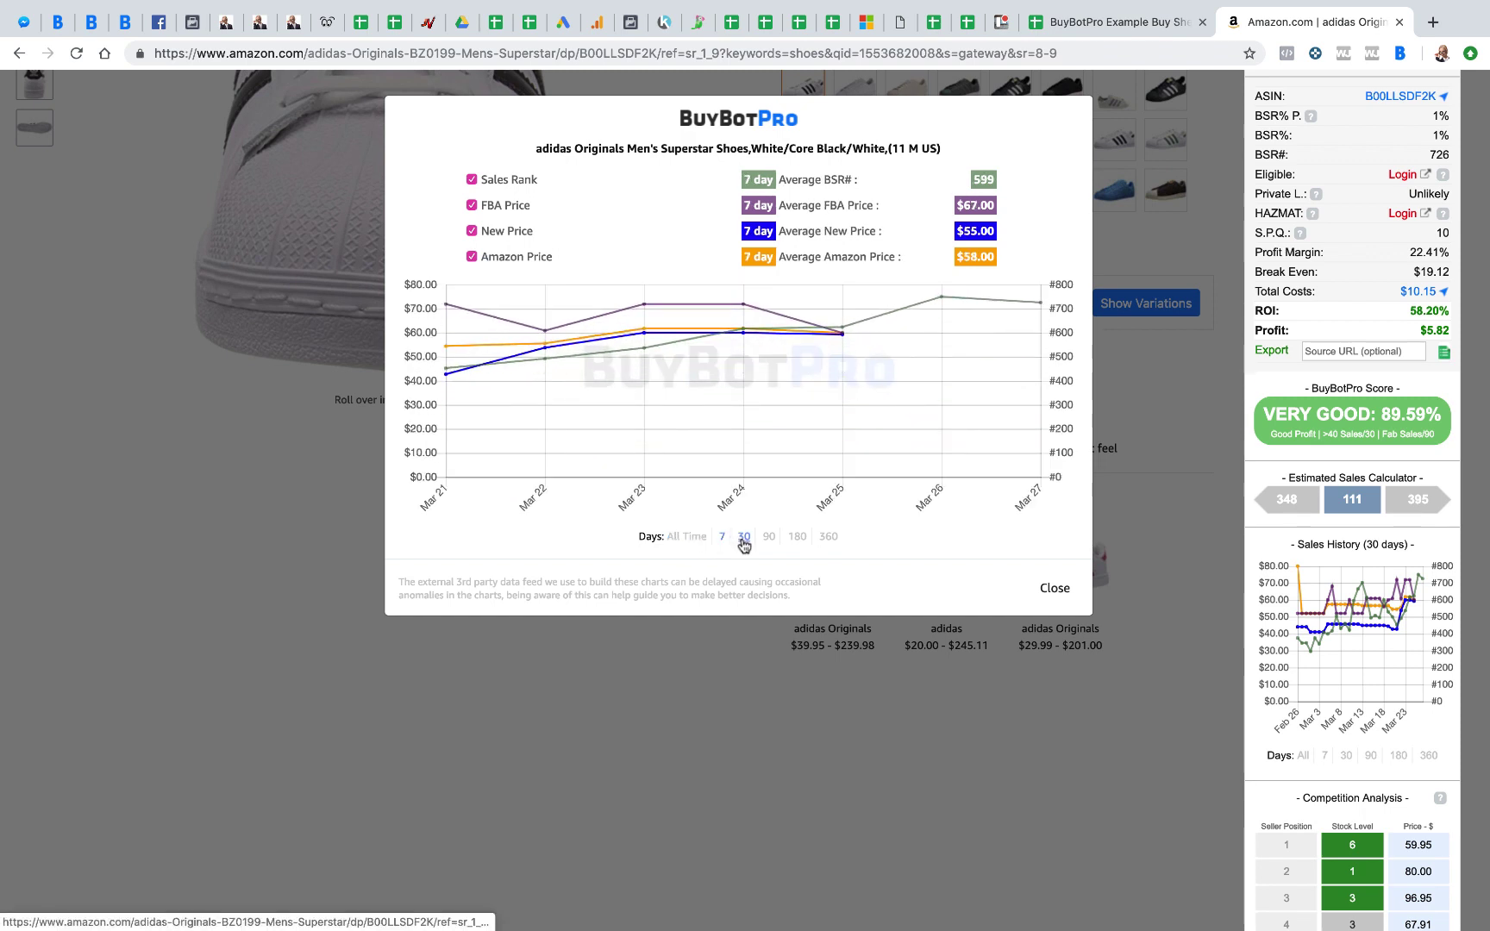
left_click(793, 539)
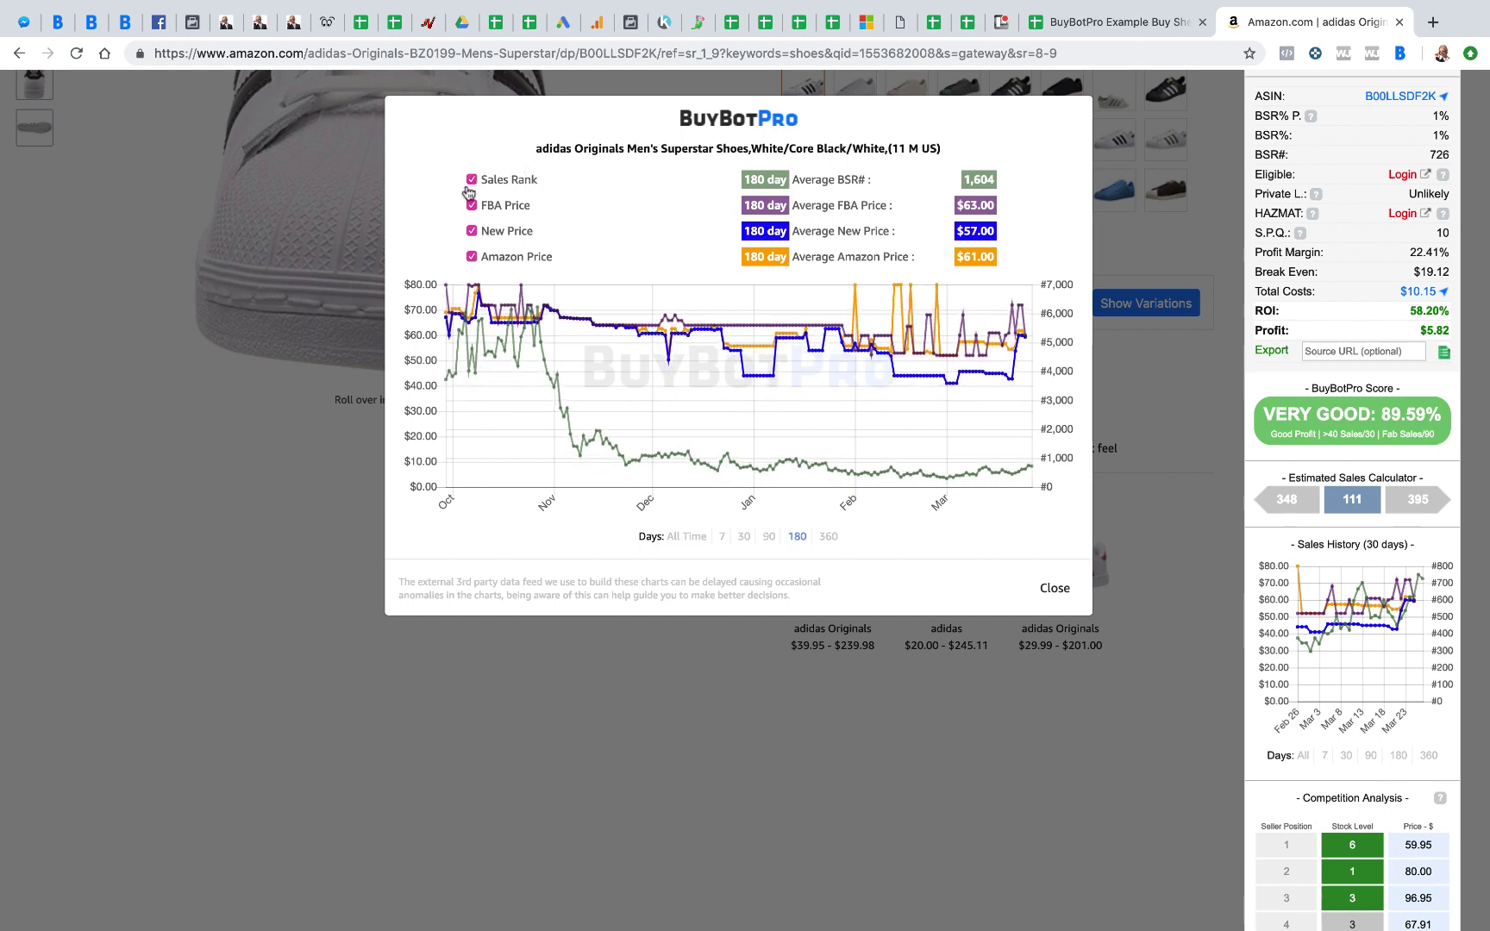
Hide and restore the New Price line, view the 90-day sales history, and close the chart
left_click(472, 231)
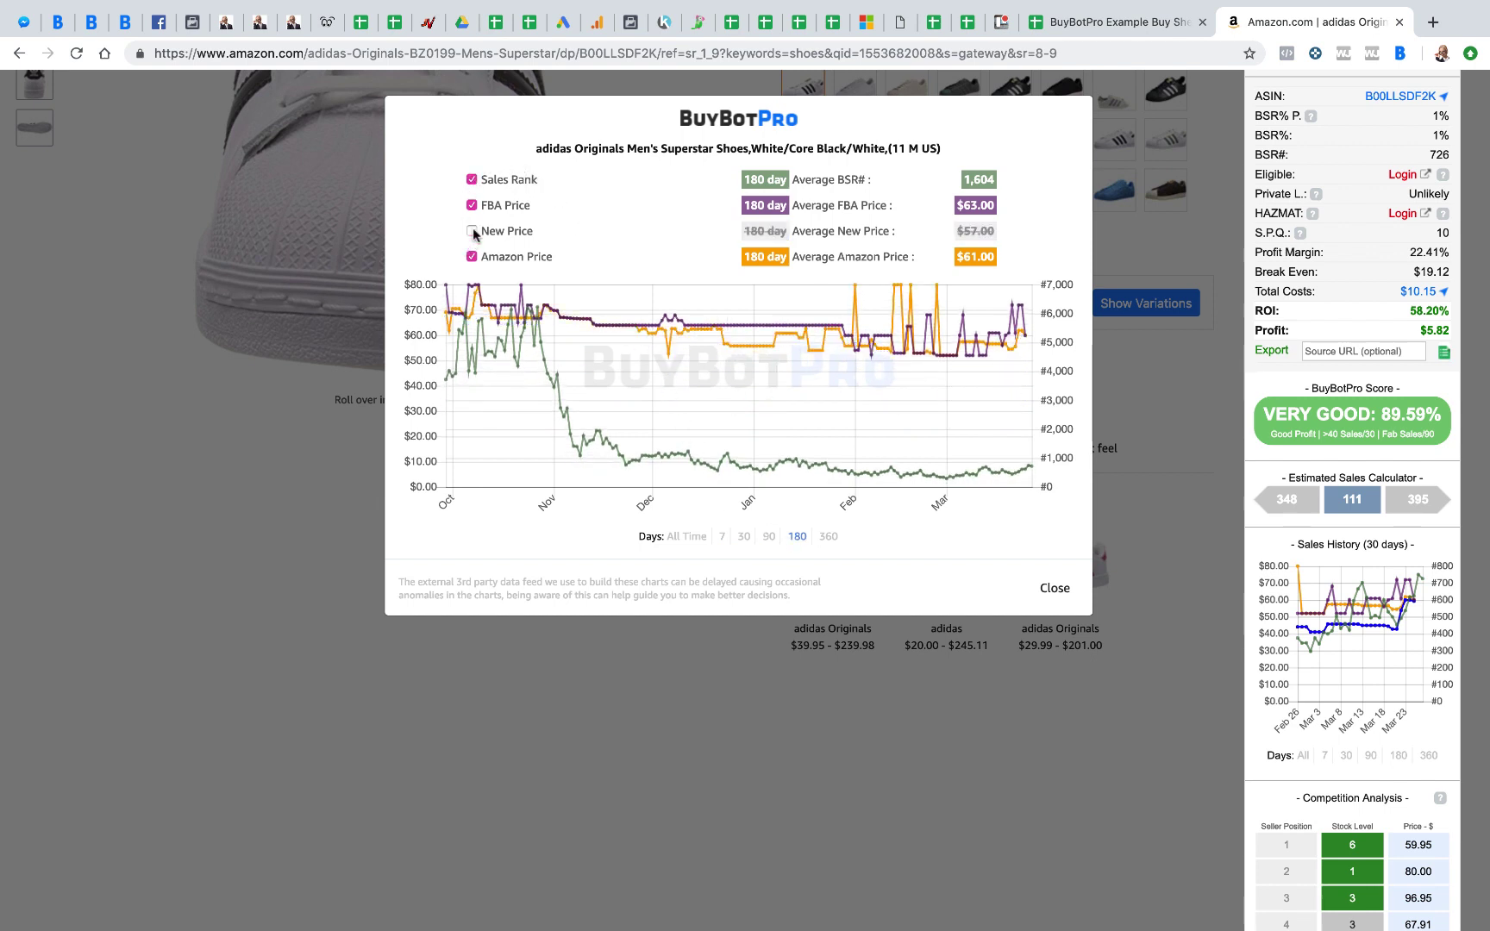
left_click(471, 231)
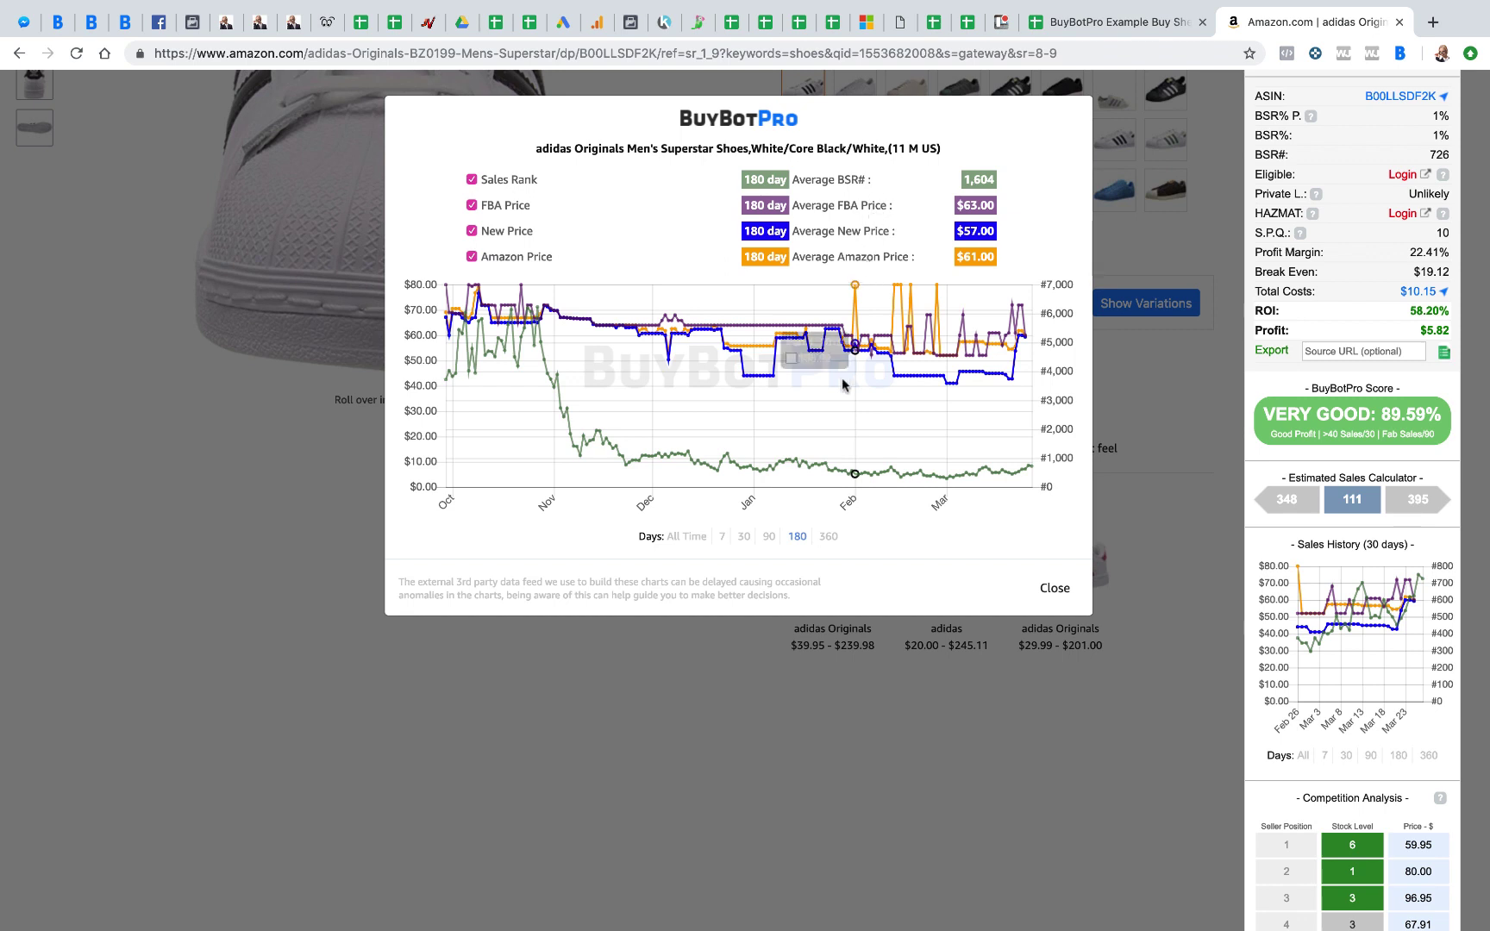
left_click(769, 537)
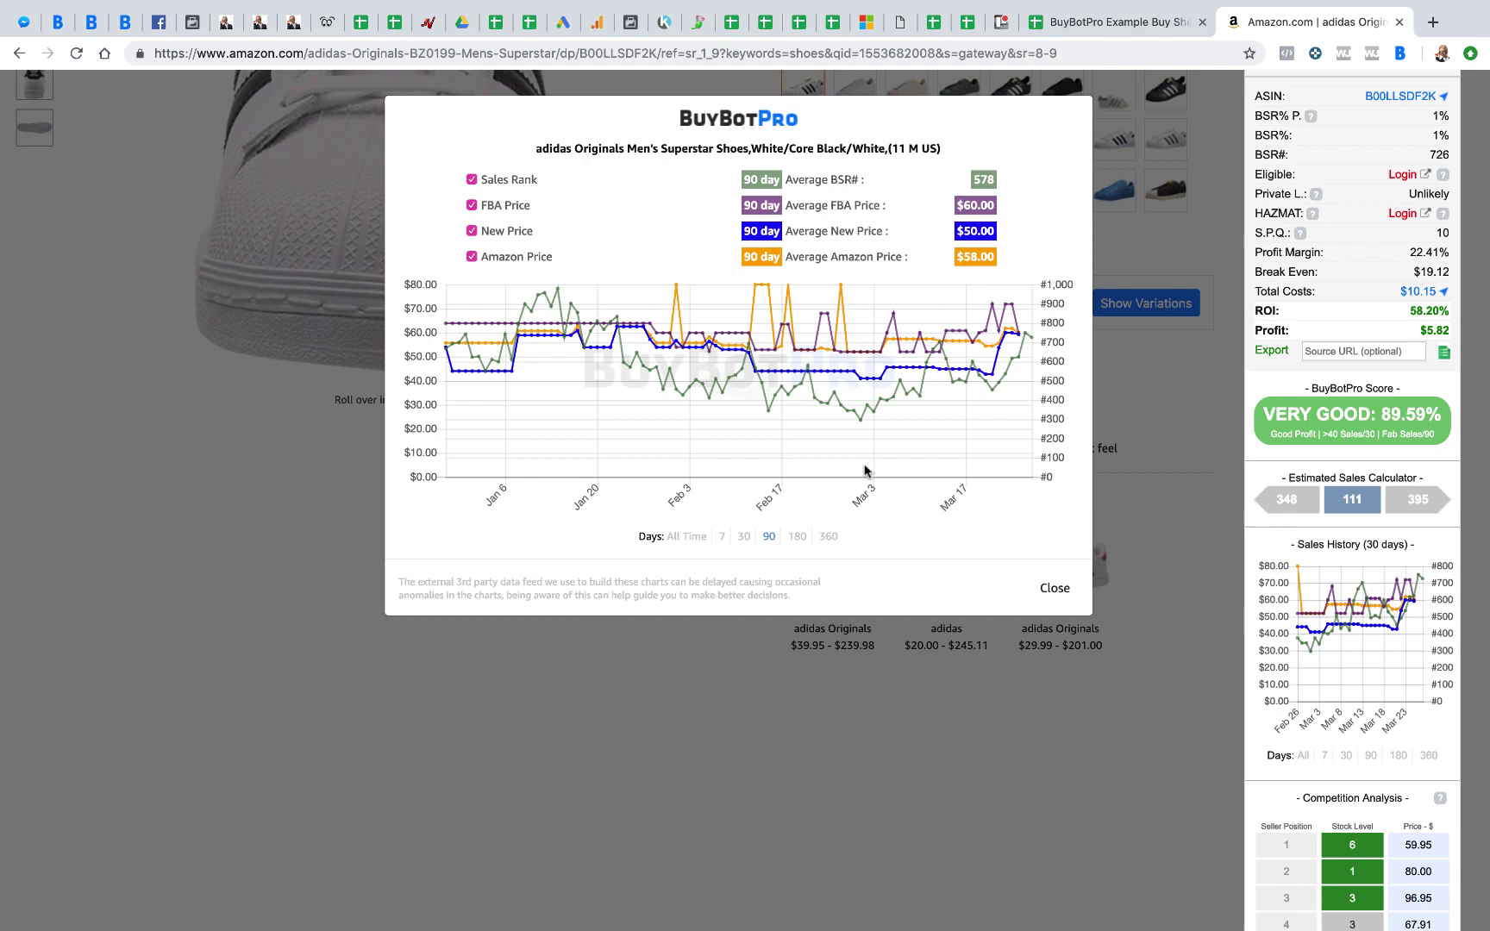
left_click(1052, 589)
Examine the competition analysis, the top 10 seller totals and the European sales ranks and prices
scroll(1222, 626, "down", 2)
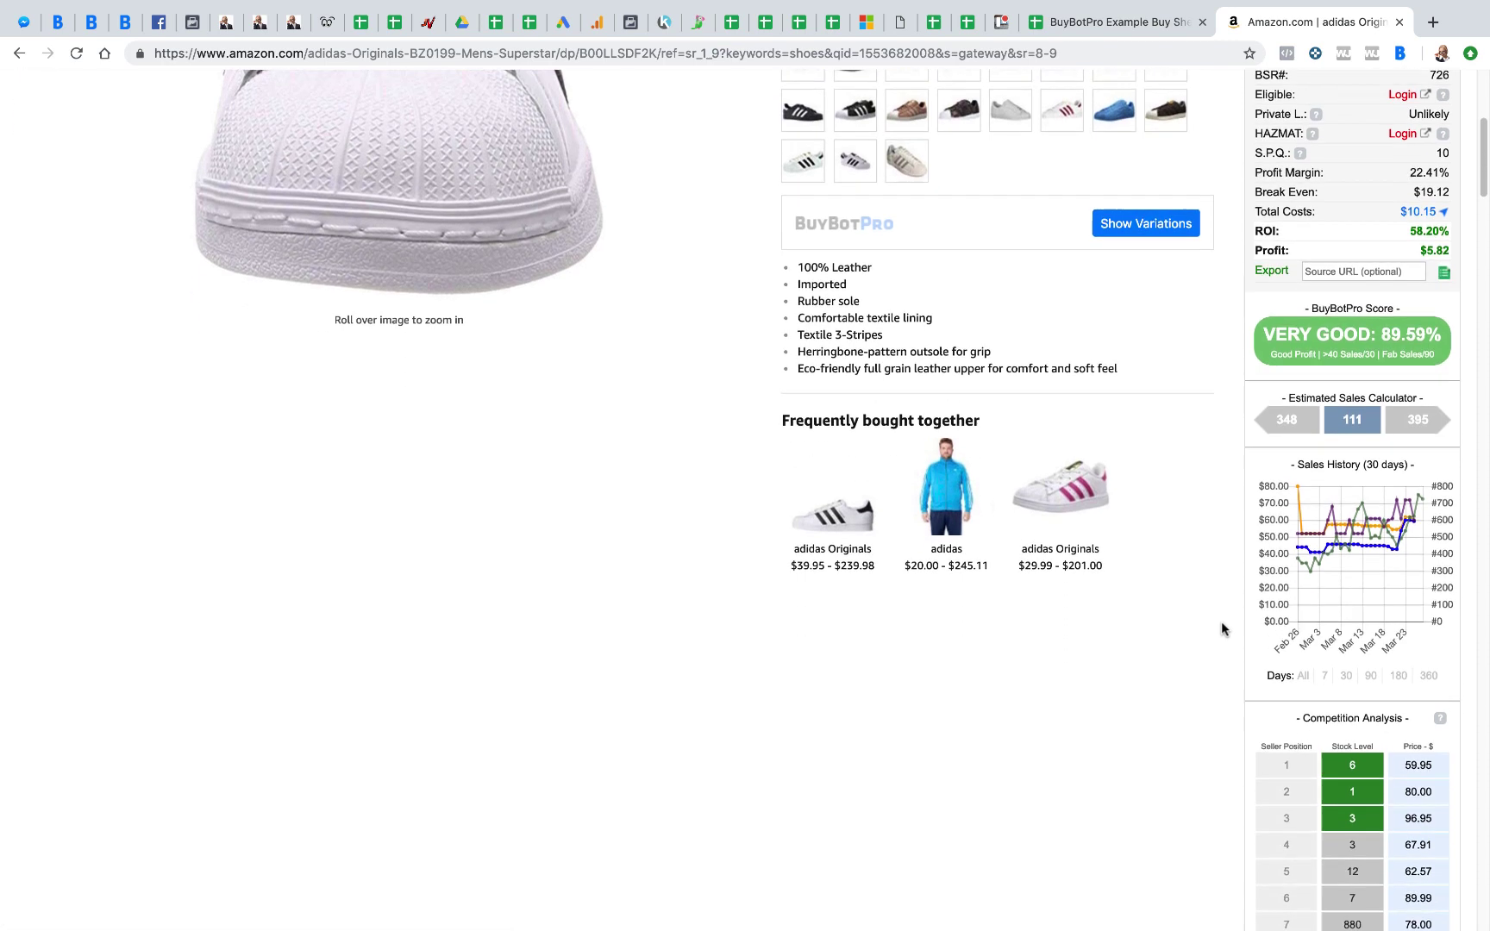
scroll(1220, 629, "down", 5)
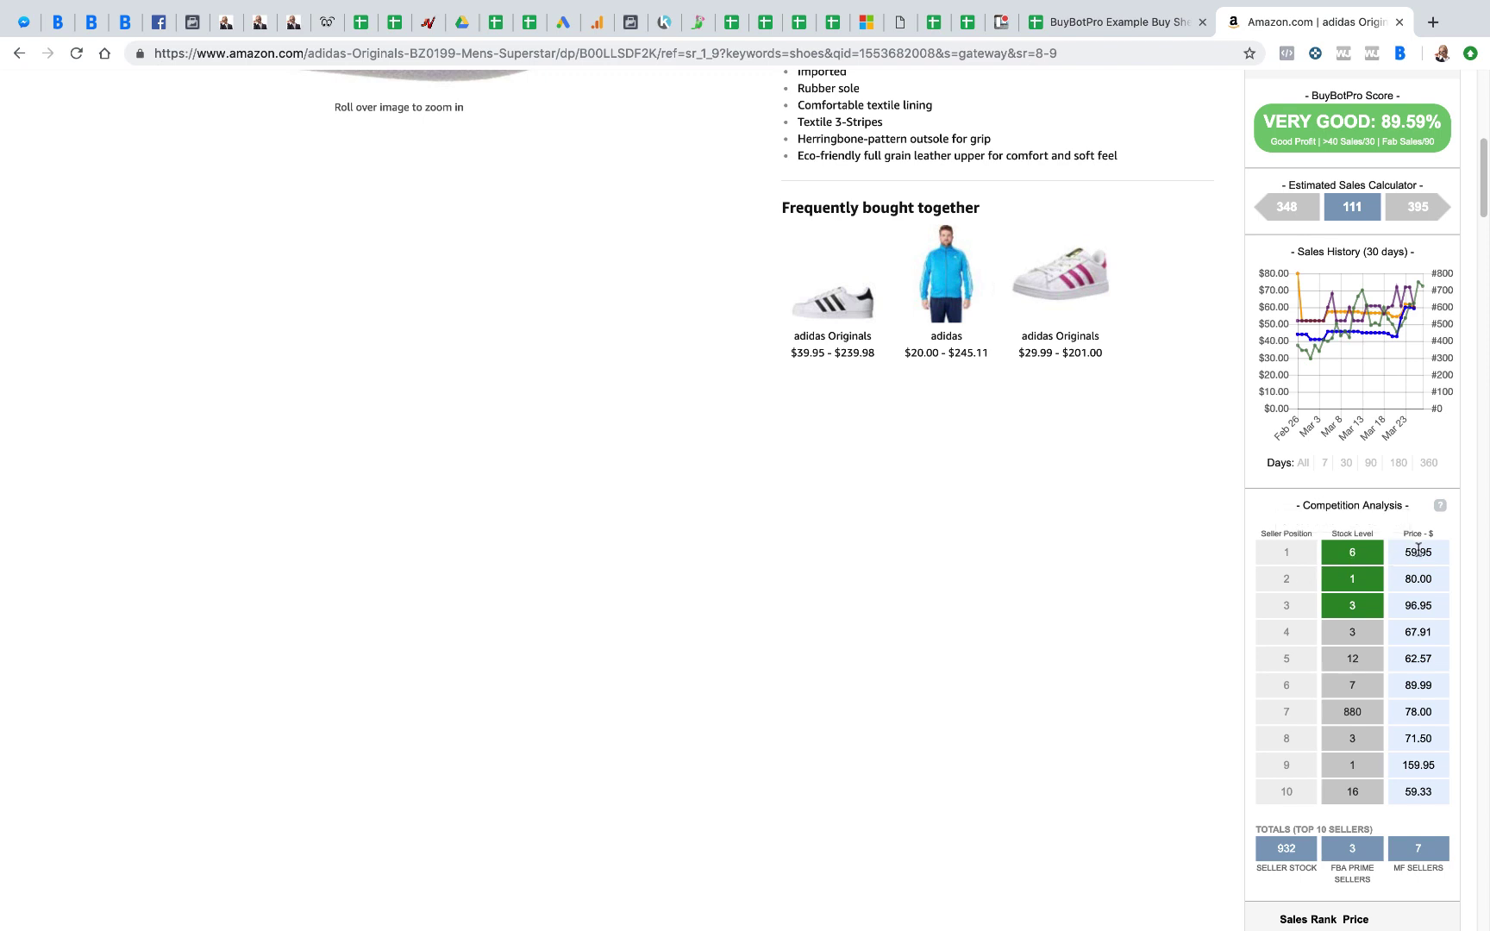
scroll(1427, 763, "down", 3)
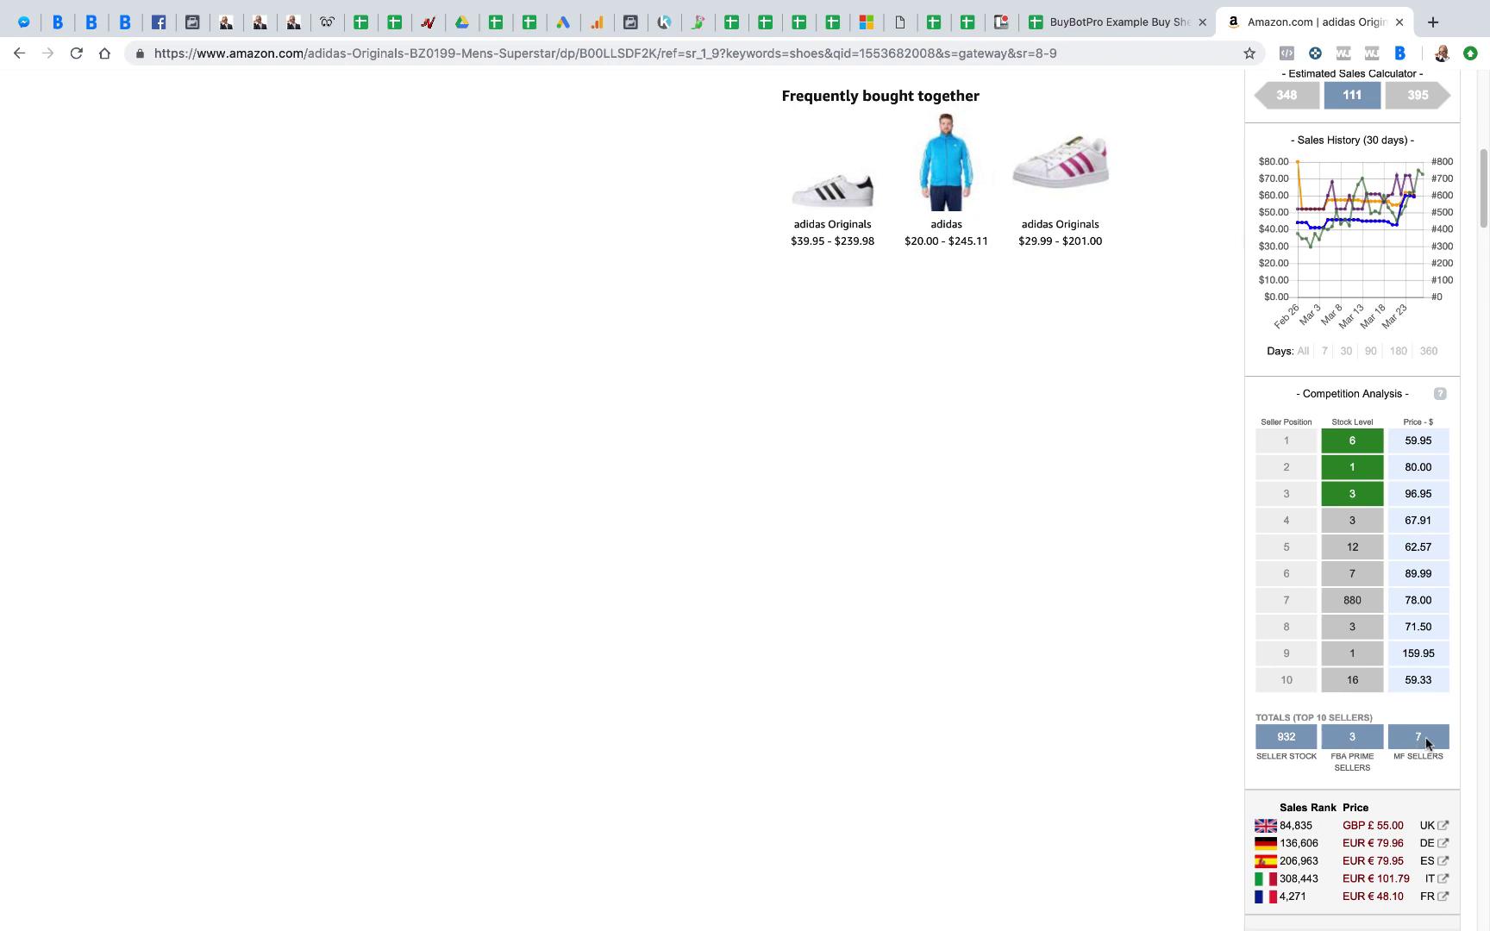
scroll(1425, 742, "down", 2)
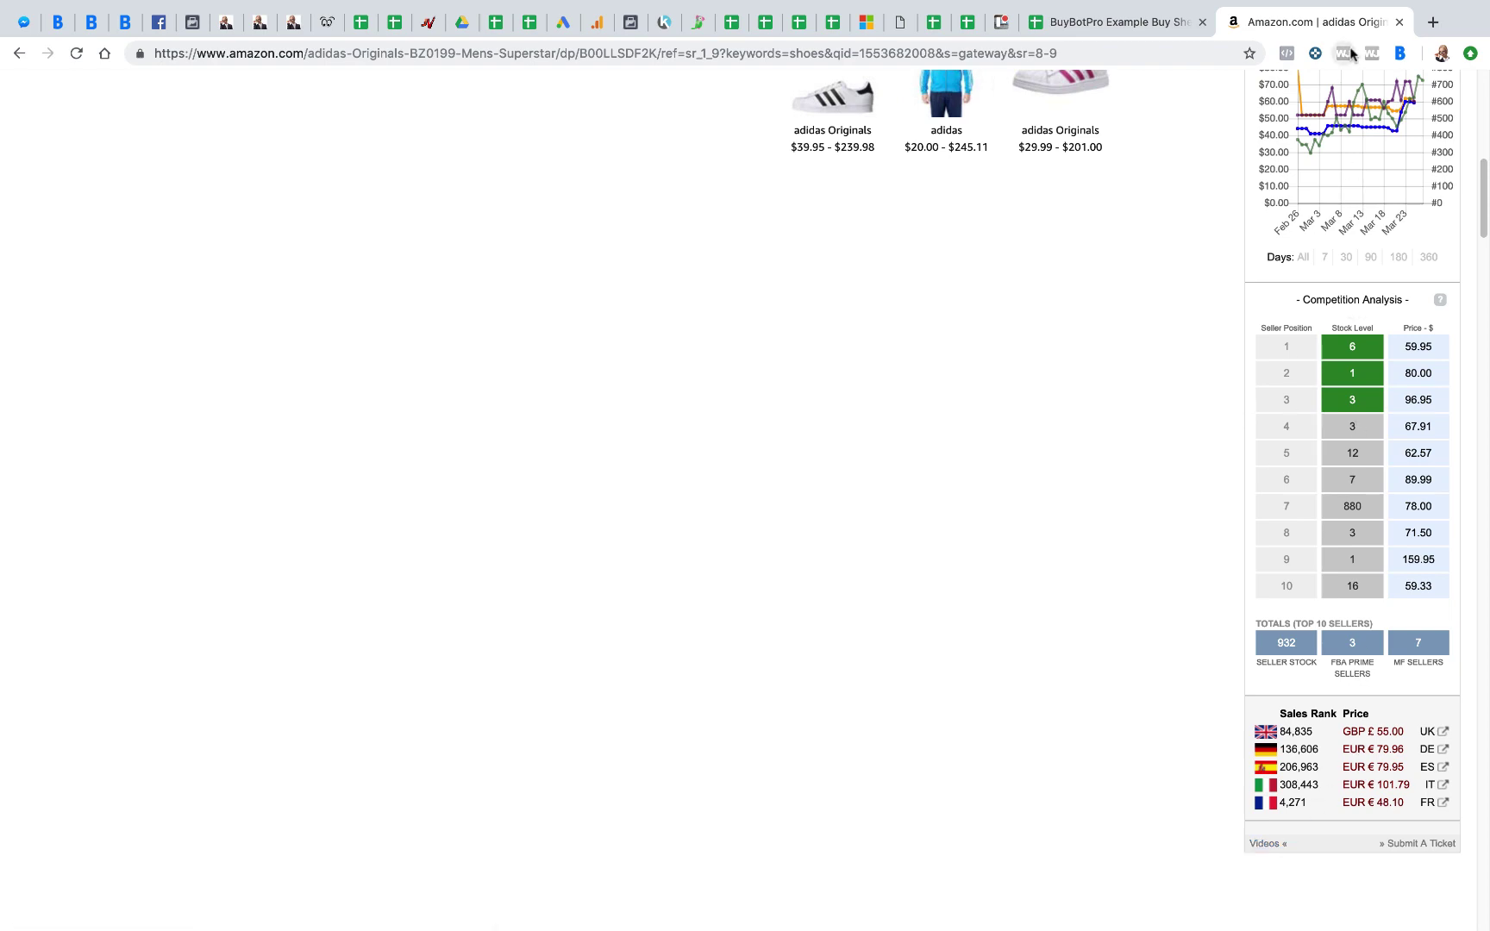
scroll(1204, 303, "up", 7)
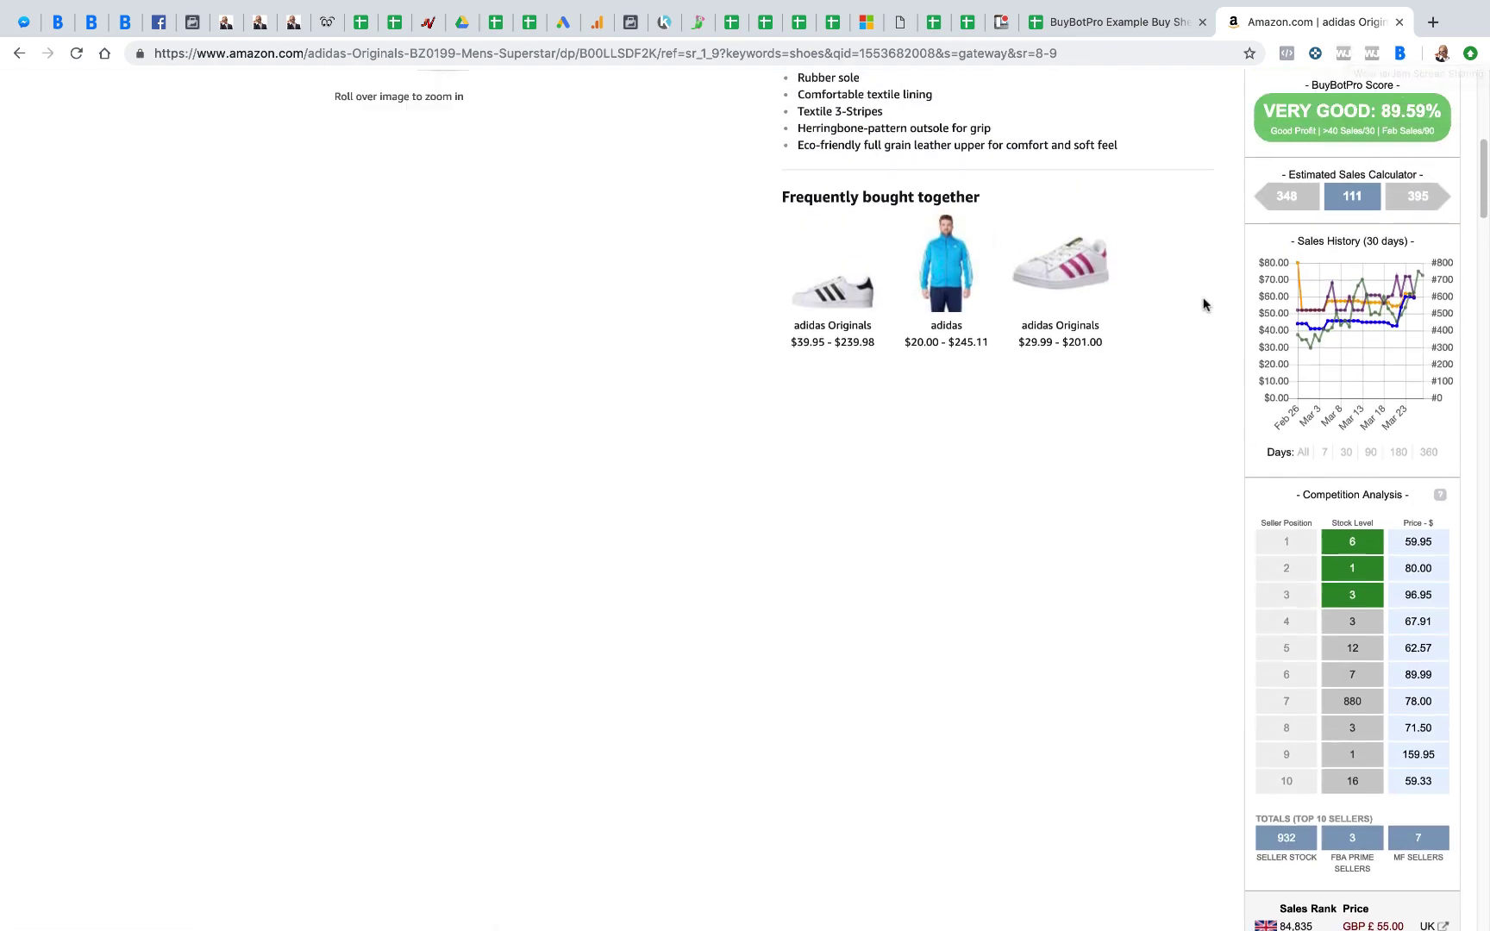
scroll(1204, 304, "up", 2)
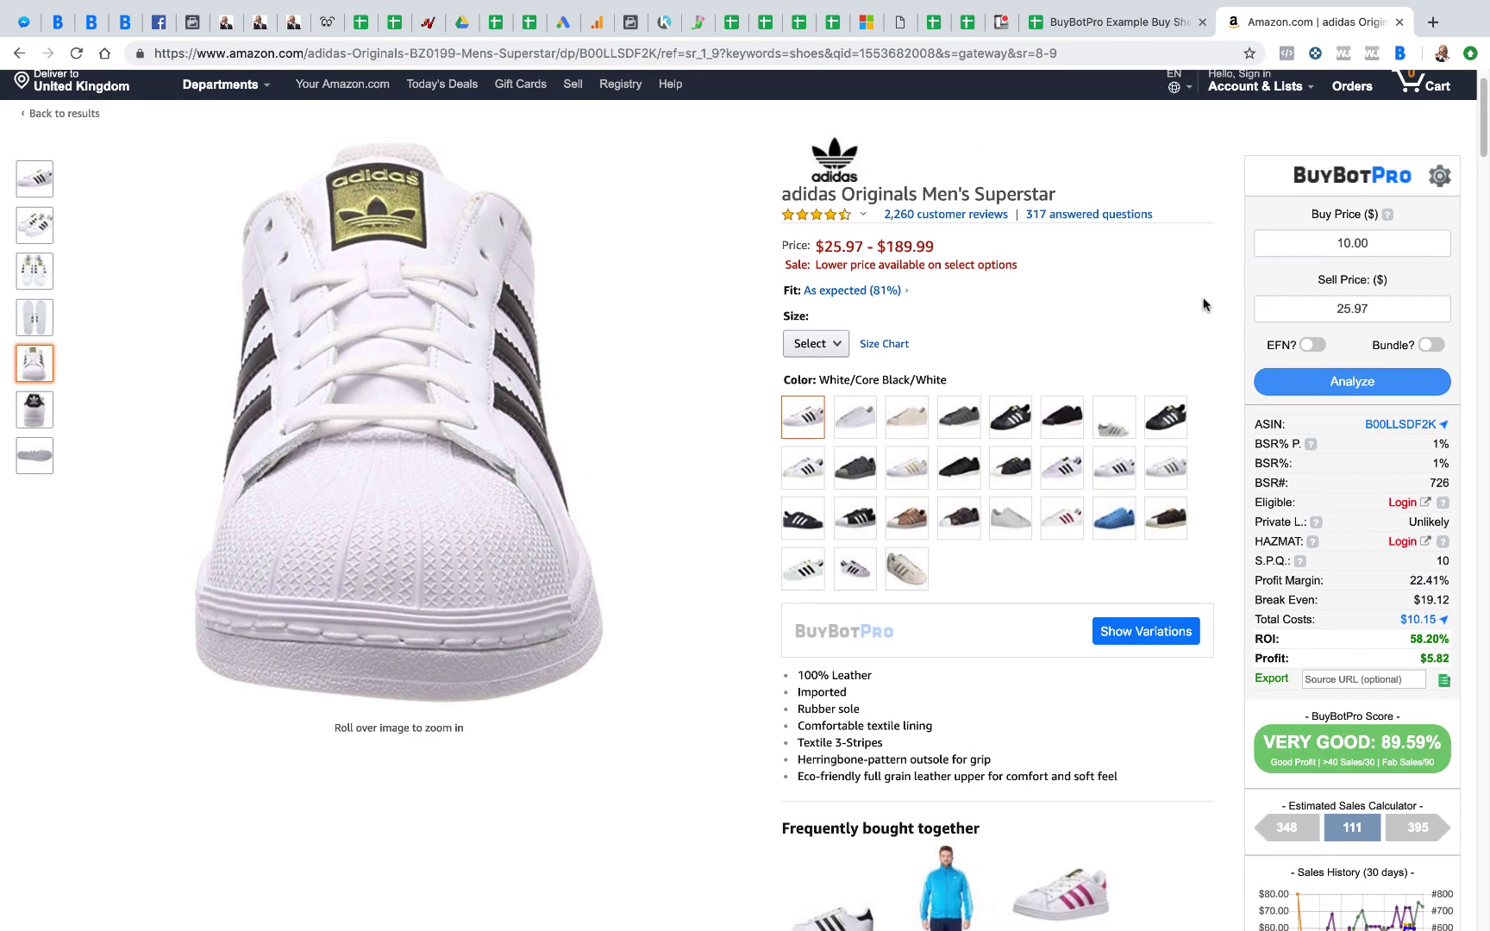
Open the BuyBotPro settings, review the Extra Fee and Stock Capital fields, and return to the results
left_click(1447, 178)
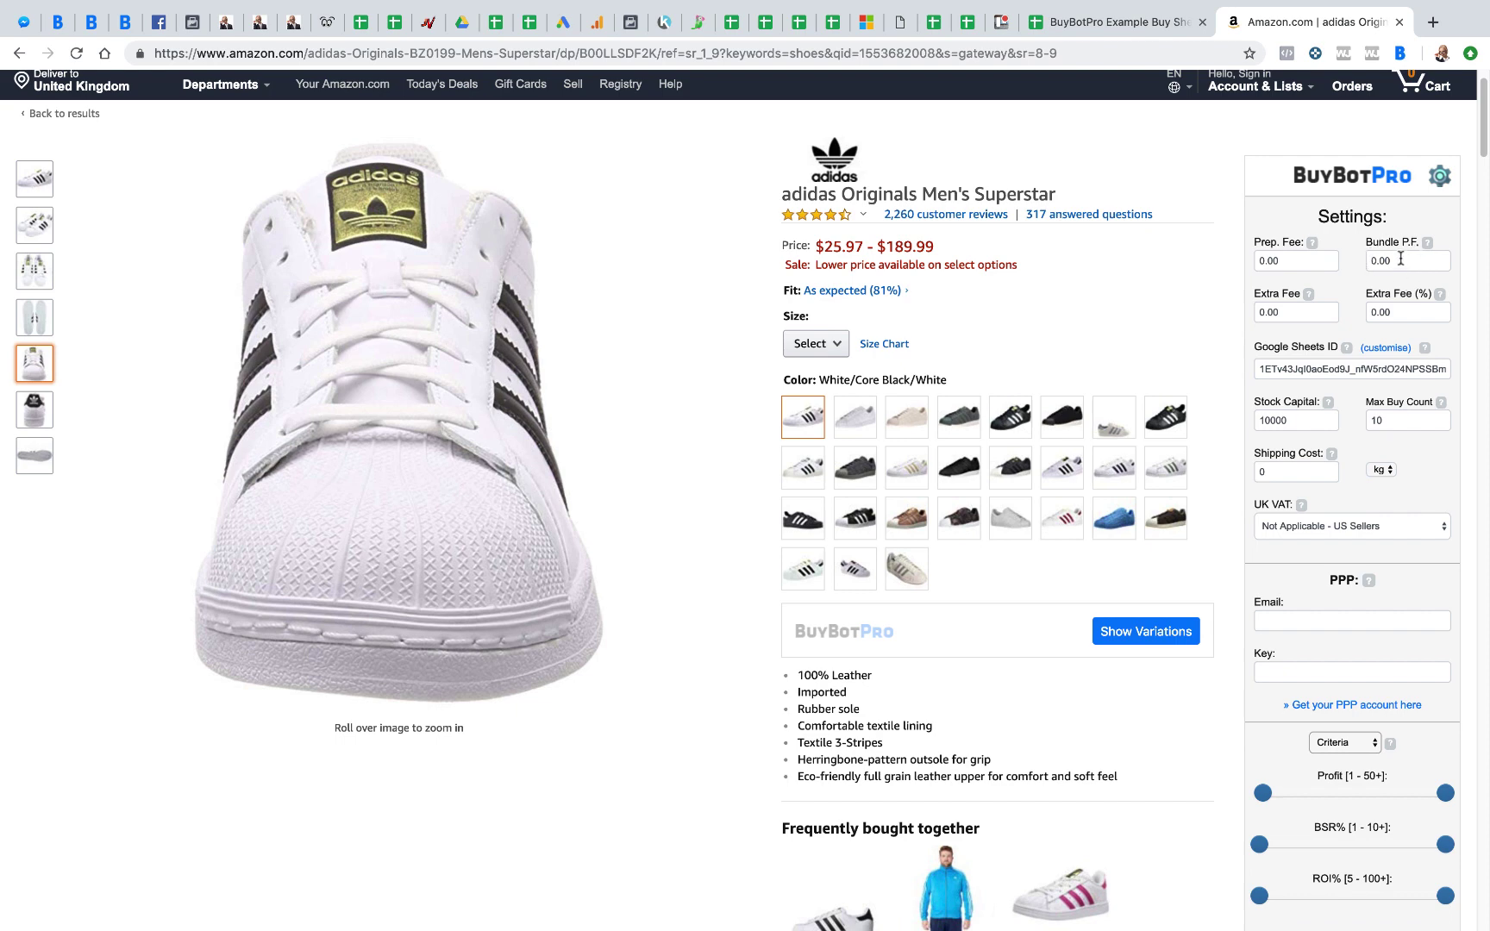
left_click(1437, 178)
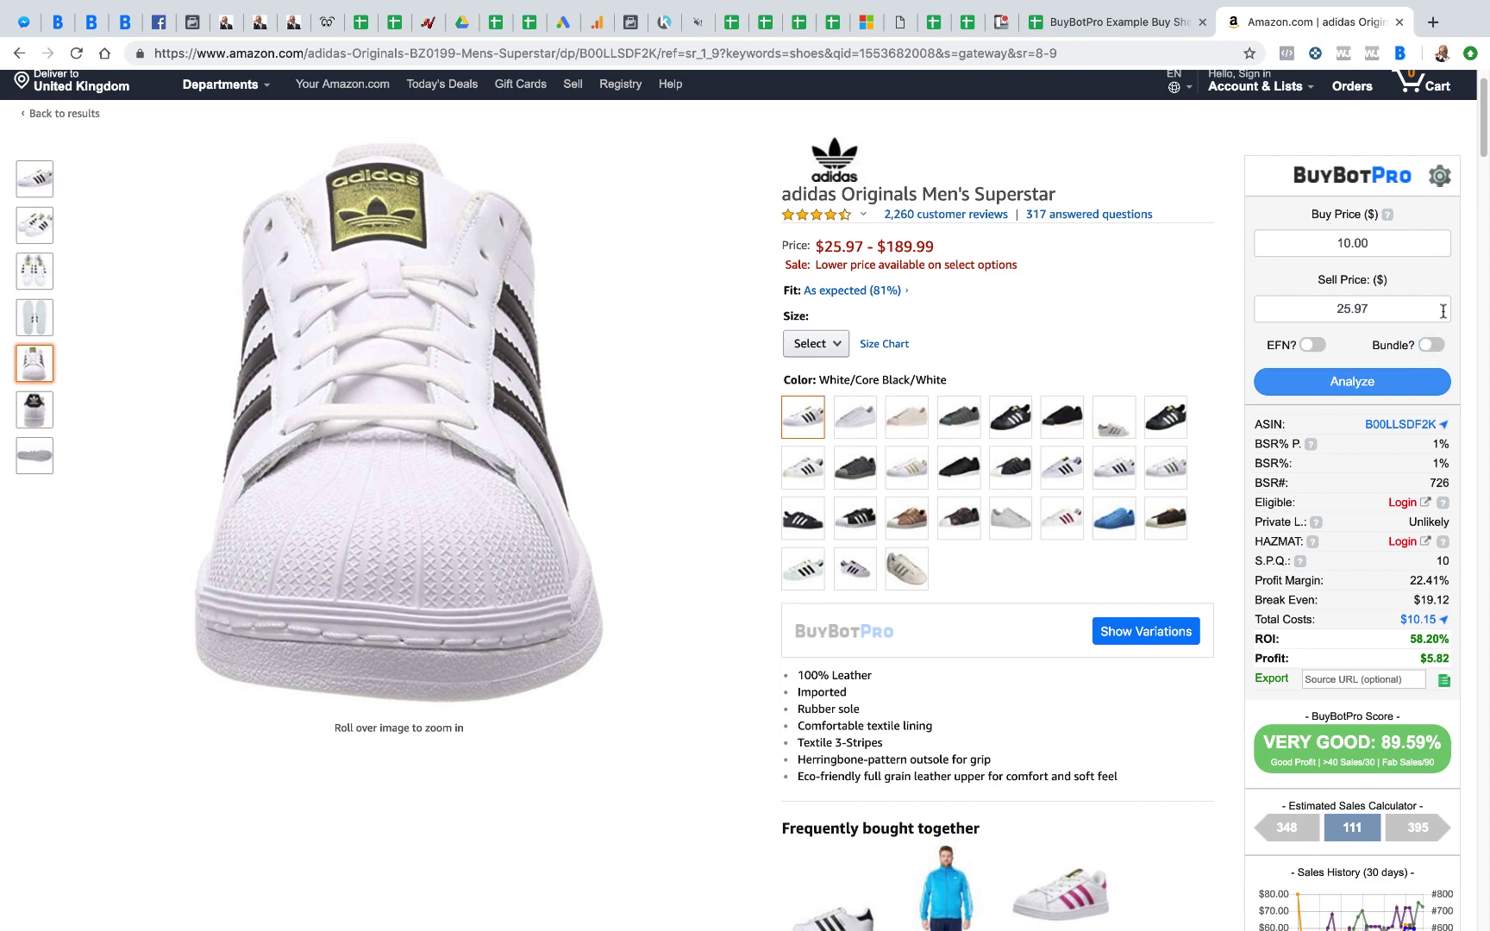
left_click(1440, 177)
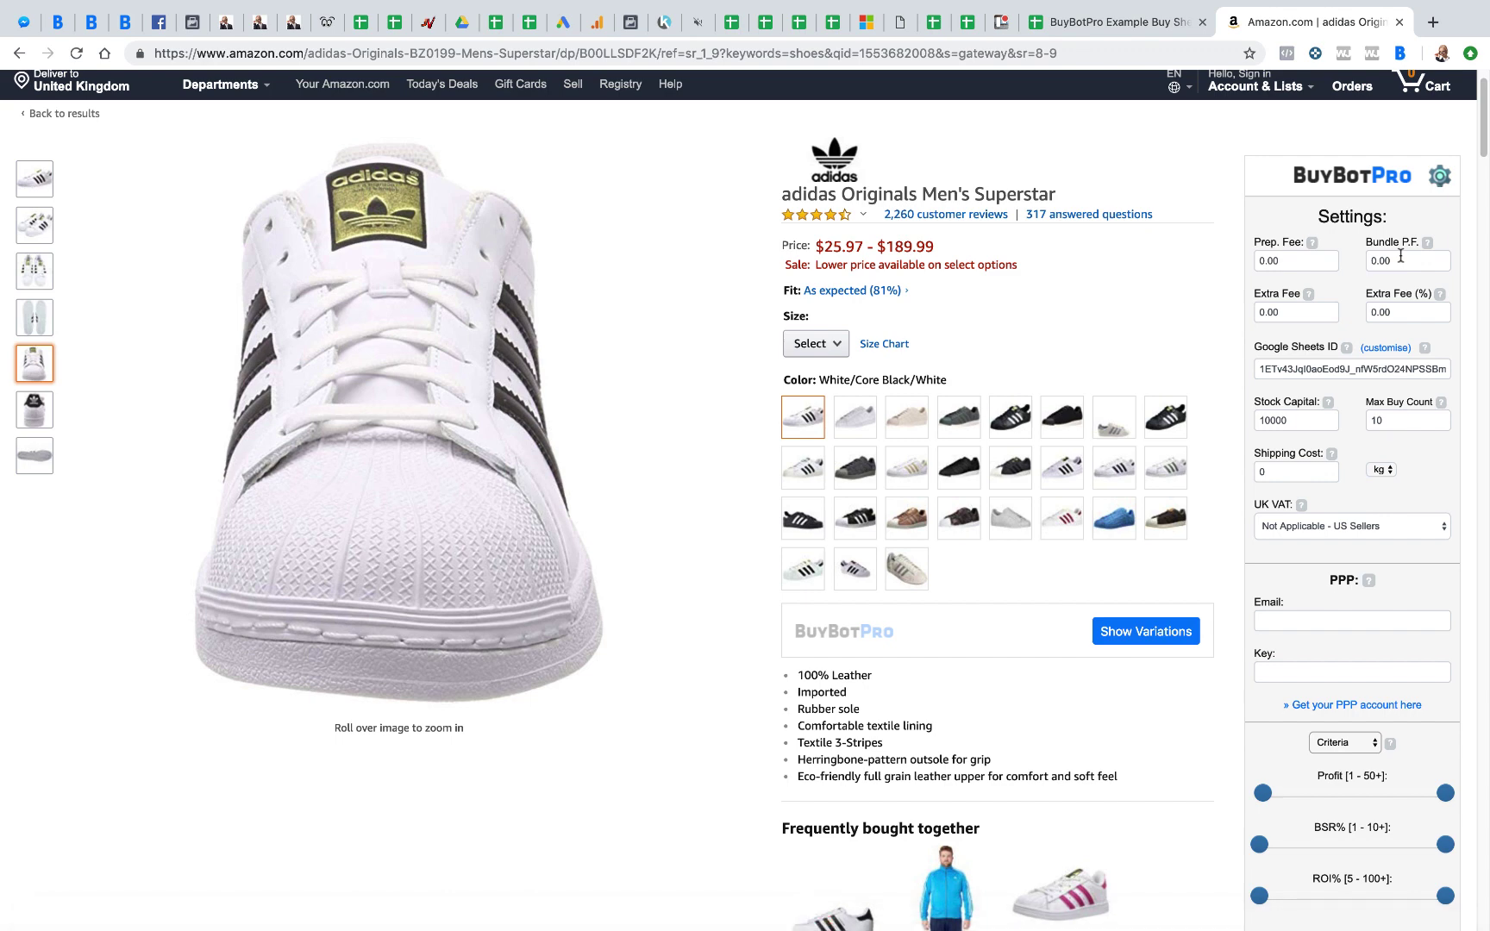
left_click(1319, 312)
left_click(1303, 420)
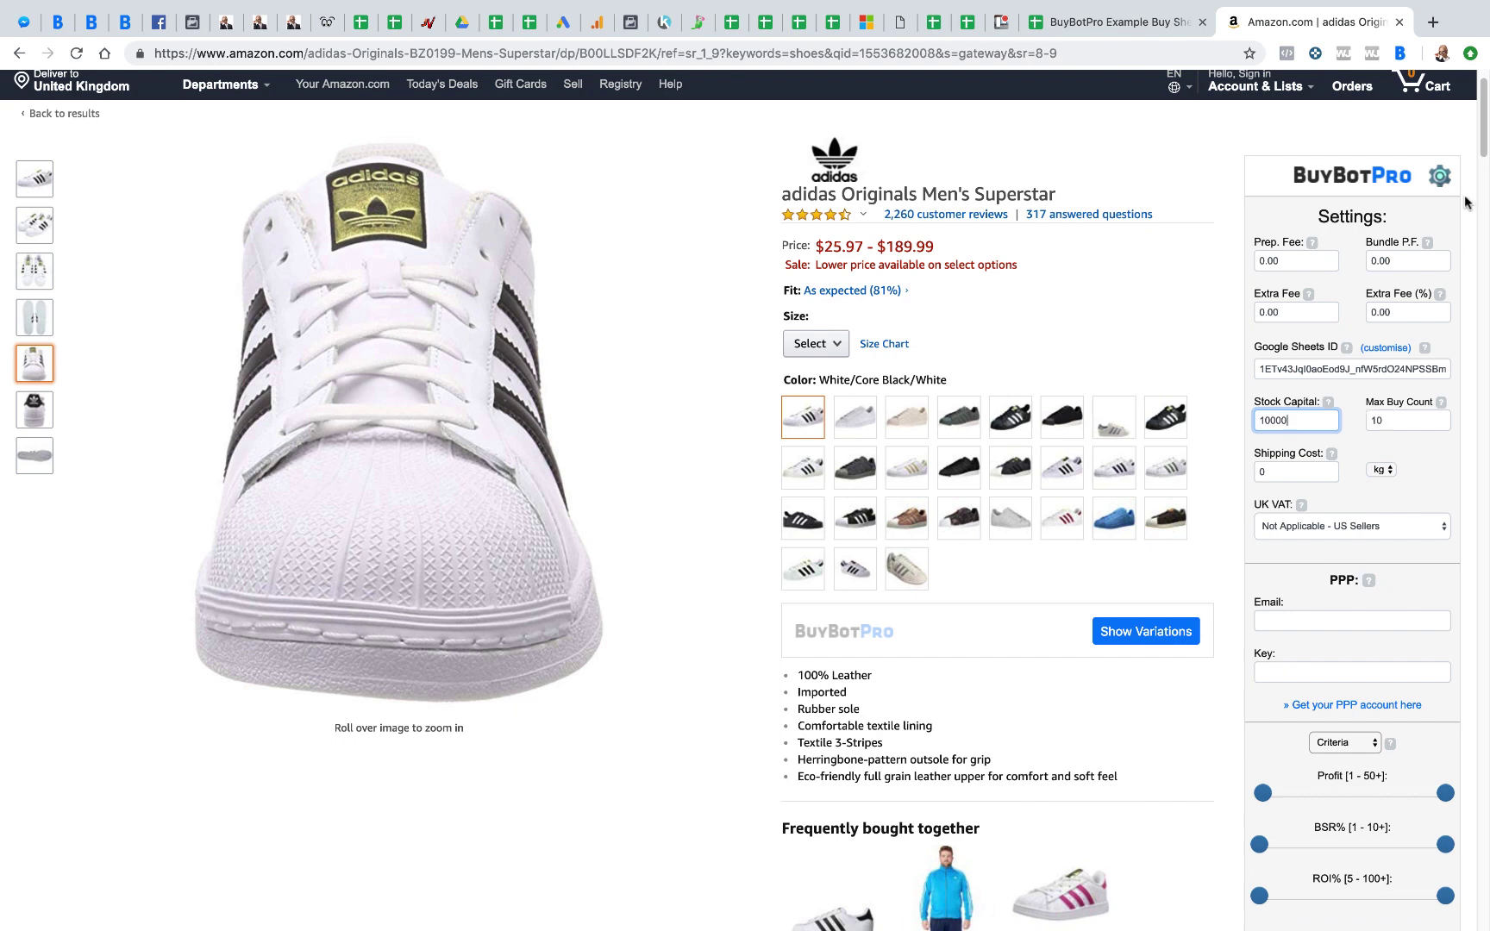
left_click(1438, 176)
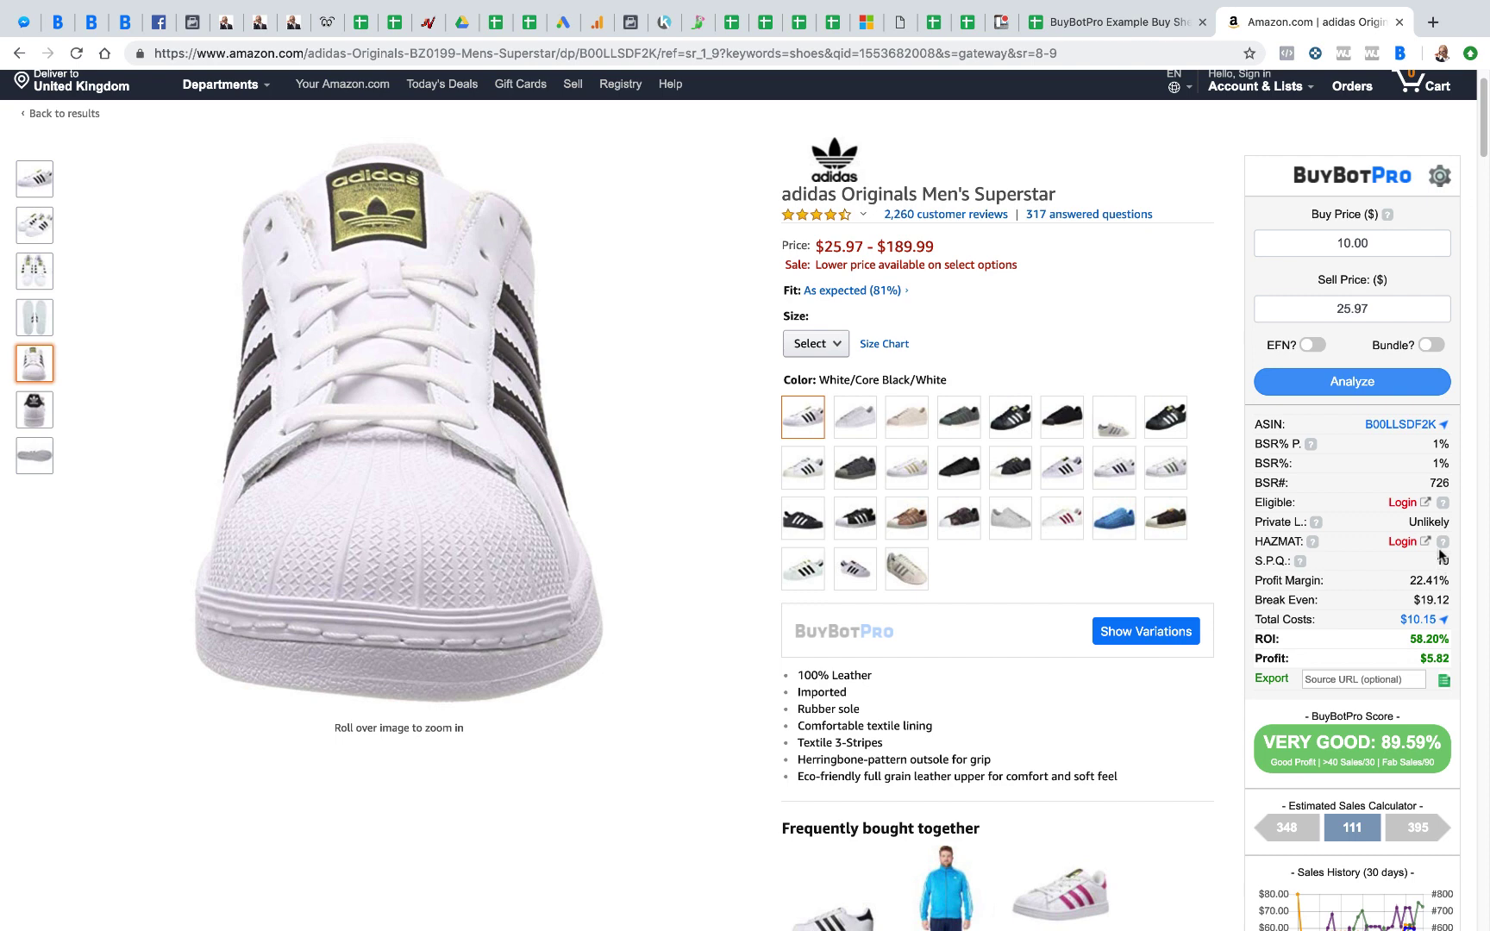
Reopen the settings, review the shipping cost, weight unit and UK VAT choices, and select Not Applicable - US Sellers
left_click(1444, 177)
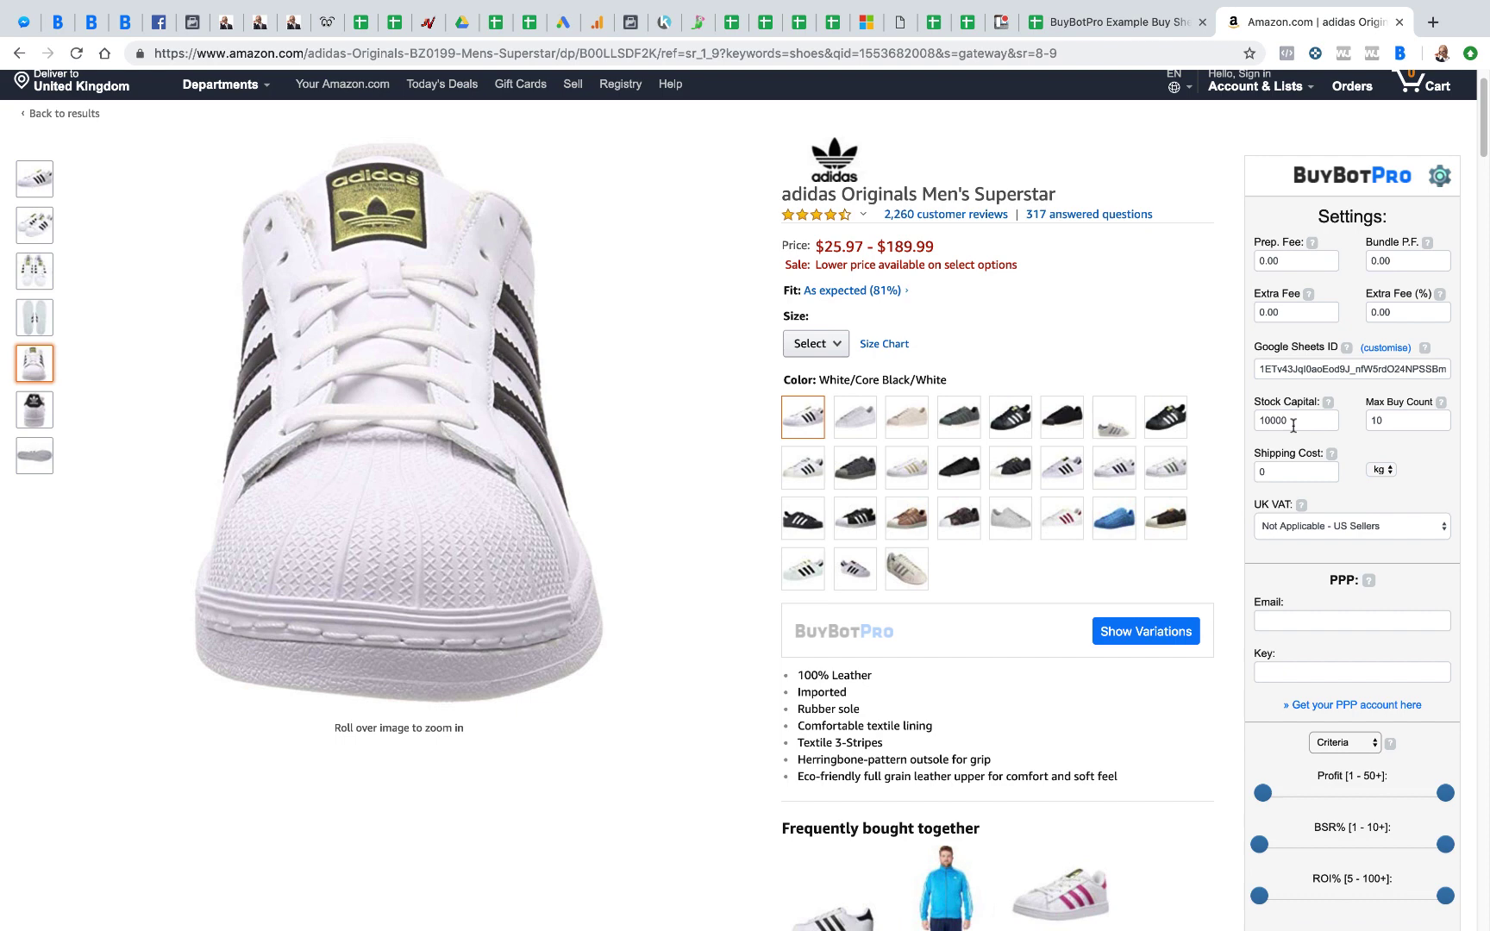
left_click(1290, 472)
left_click(1382, 470)
left_click(1383, 470)
scroll(1306, 481, "down", 3)
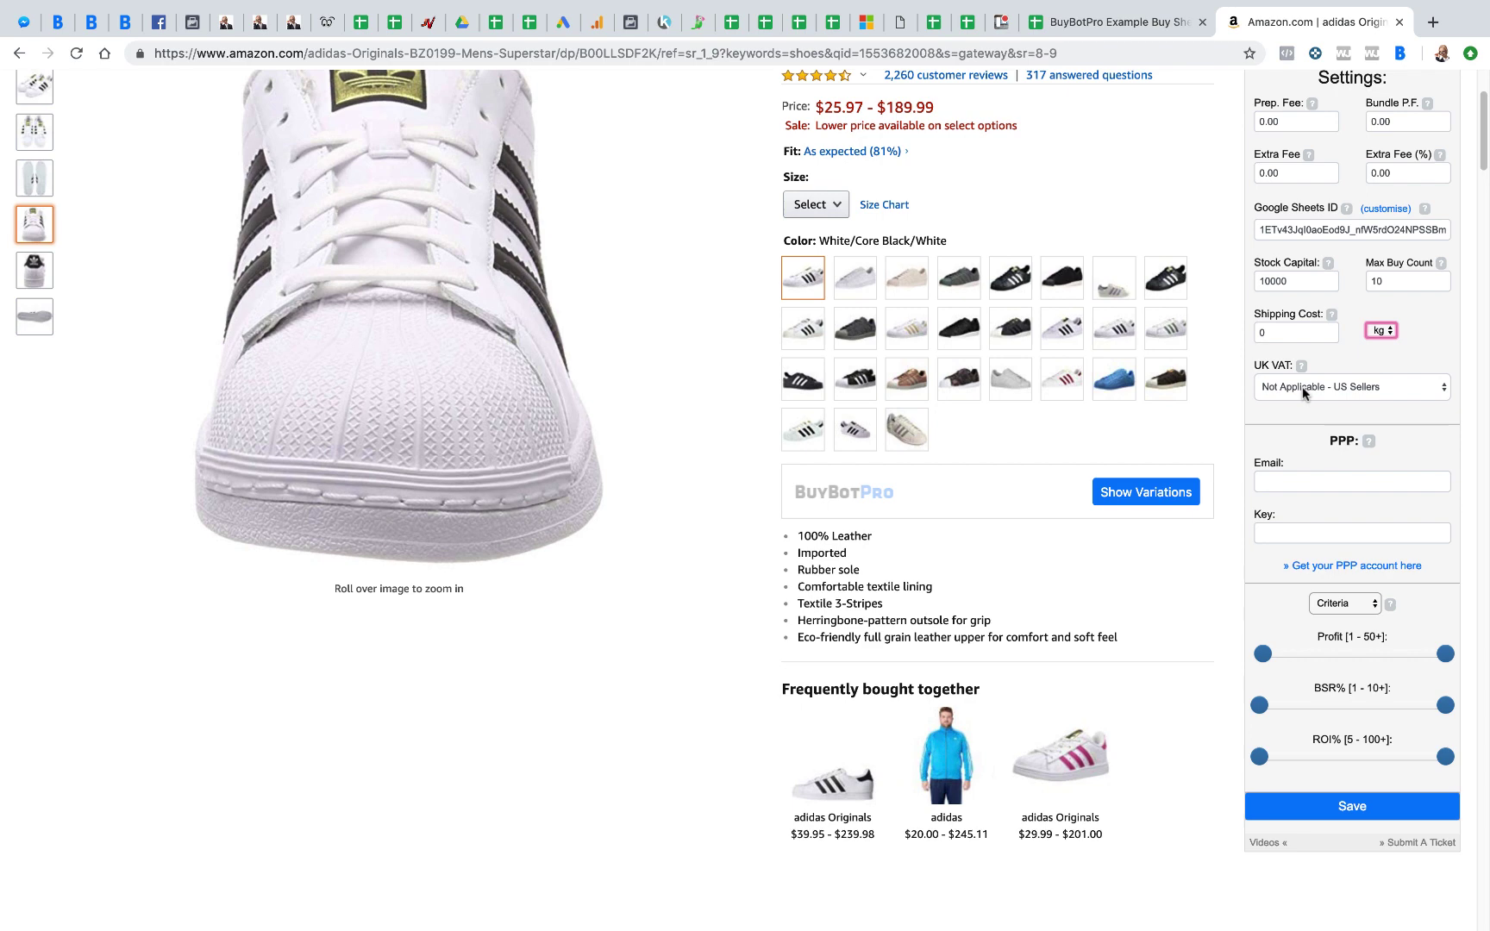
left_click(1303, 387)
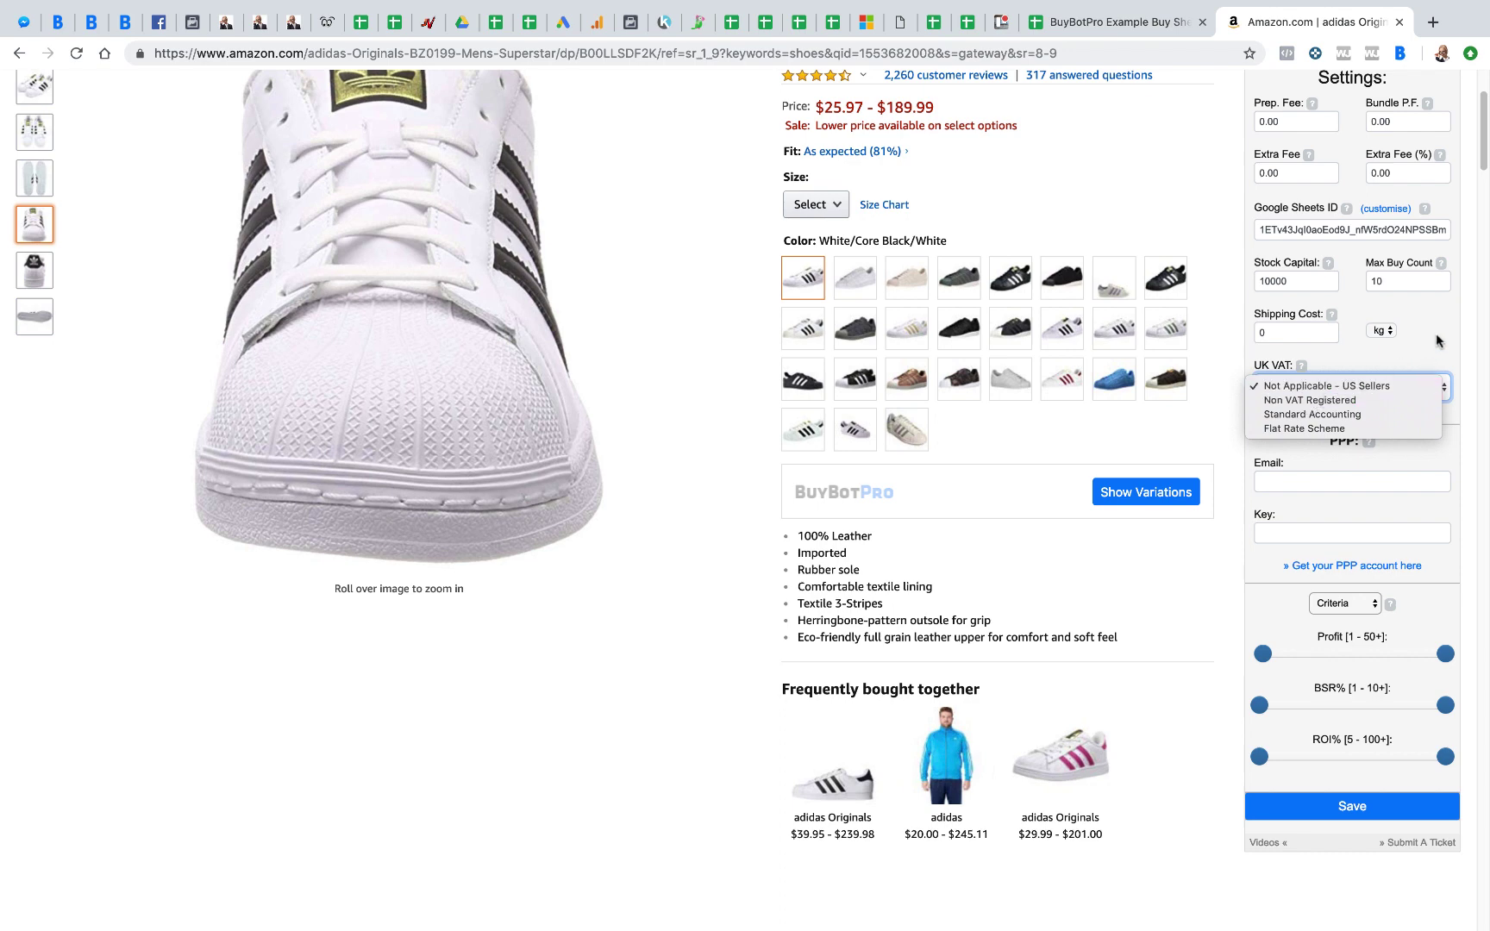
left_click(1388, 388)
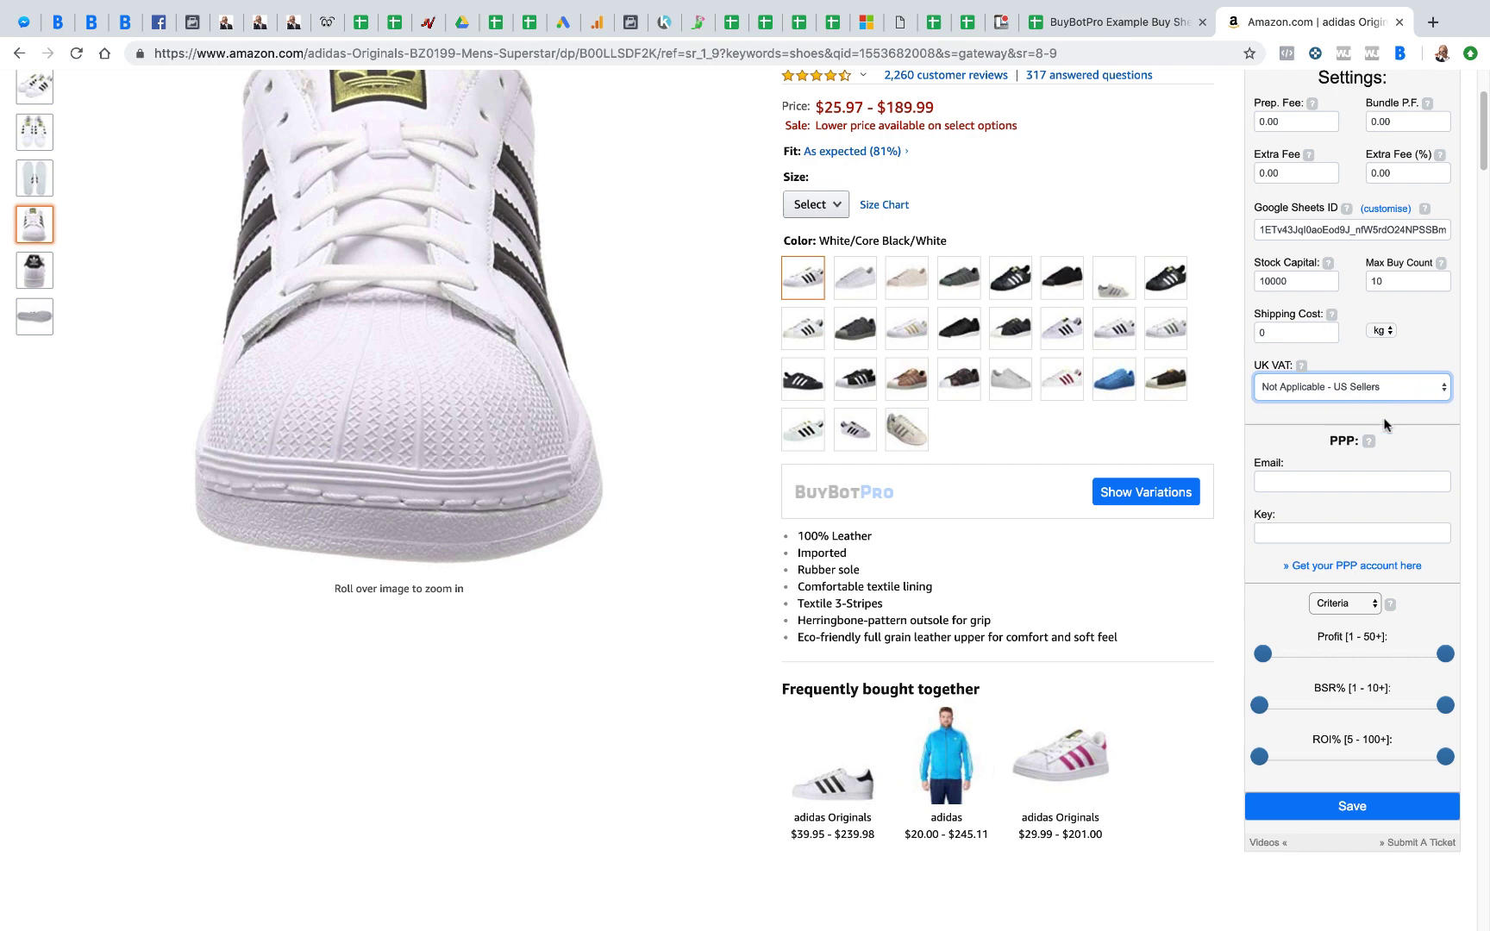
Lower the minimum of the Profit criteria range to 0 in the settings
scroll(1393, 420, "down", 1)
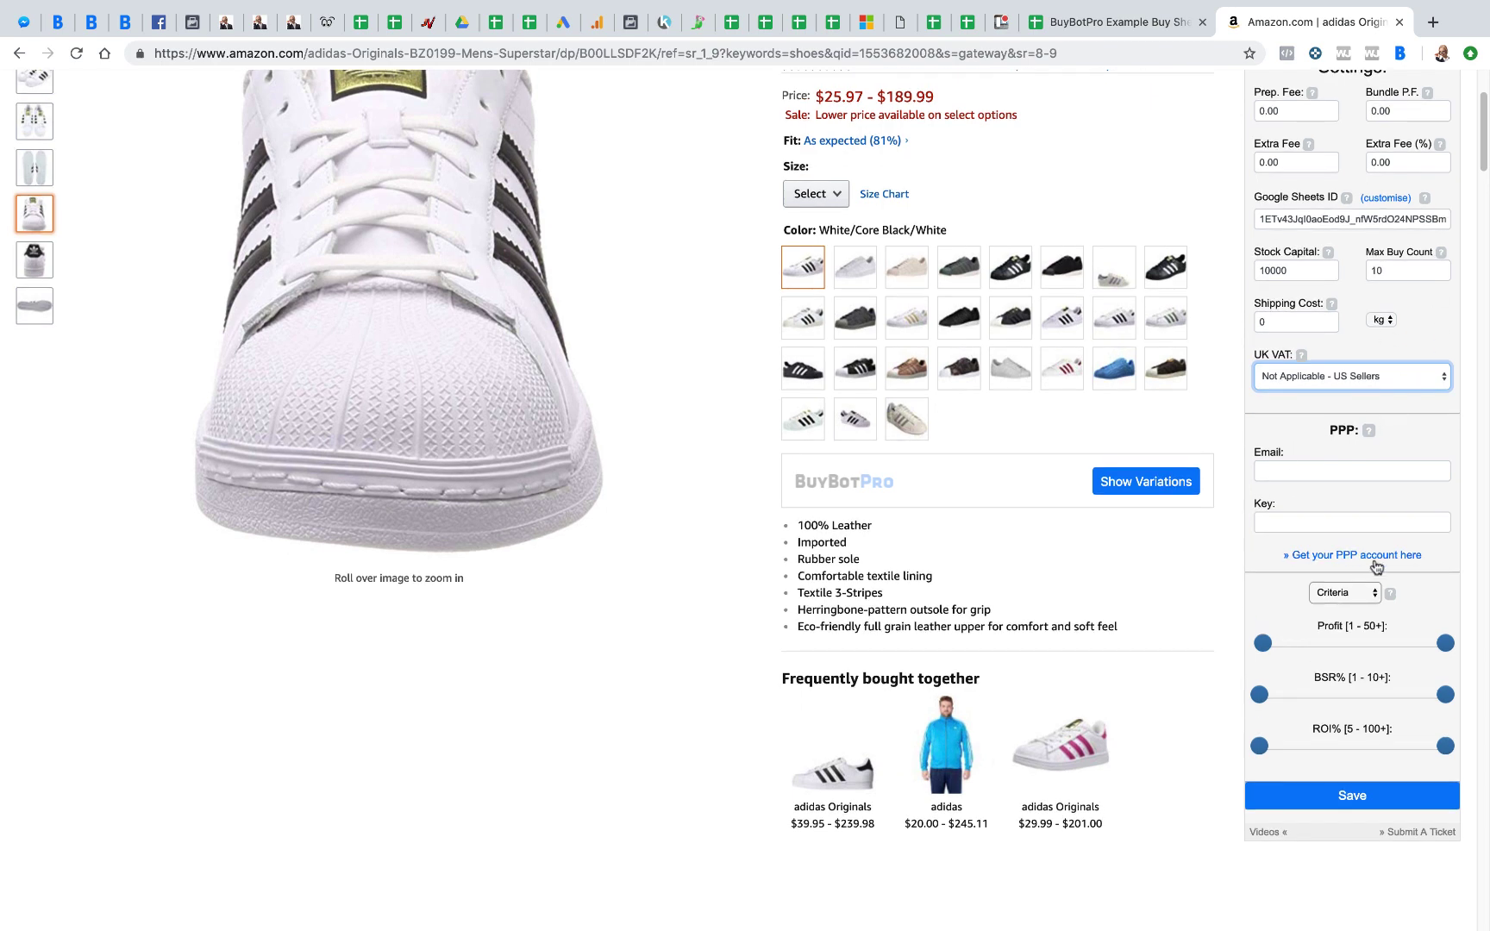
scroll(1381, 545, "down", 3)
scroll(1423, 604, "up", 4)
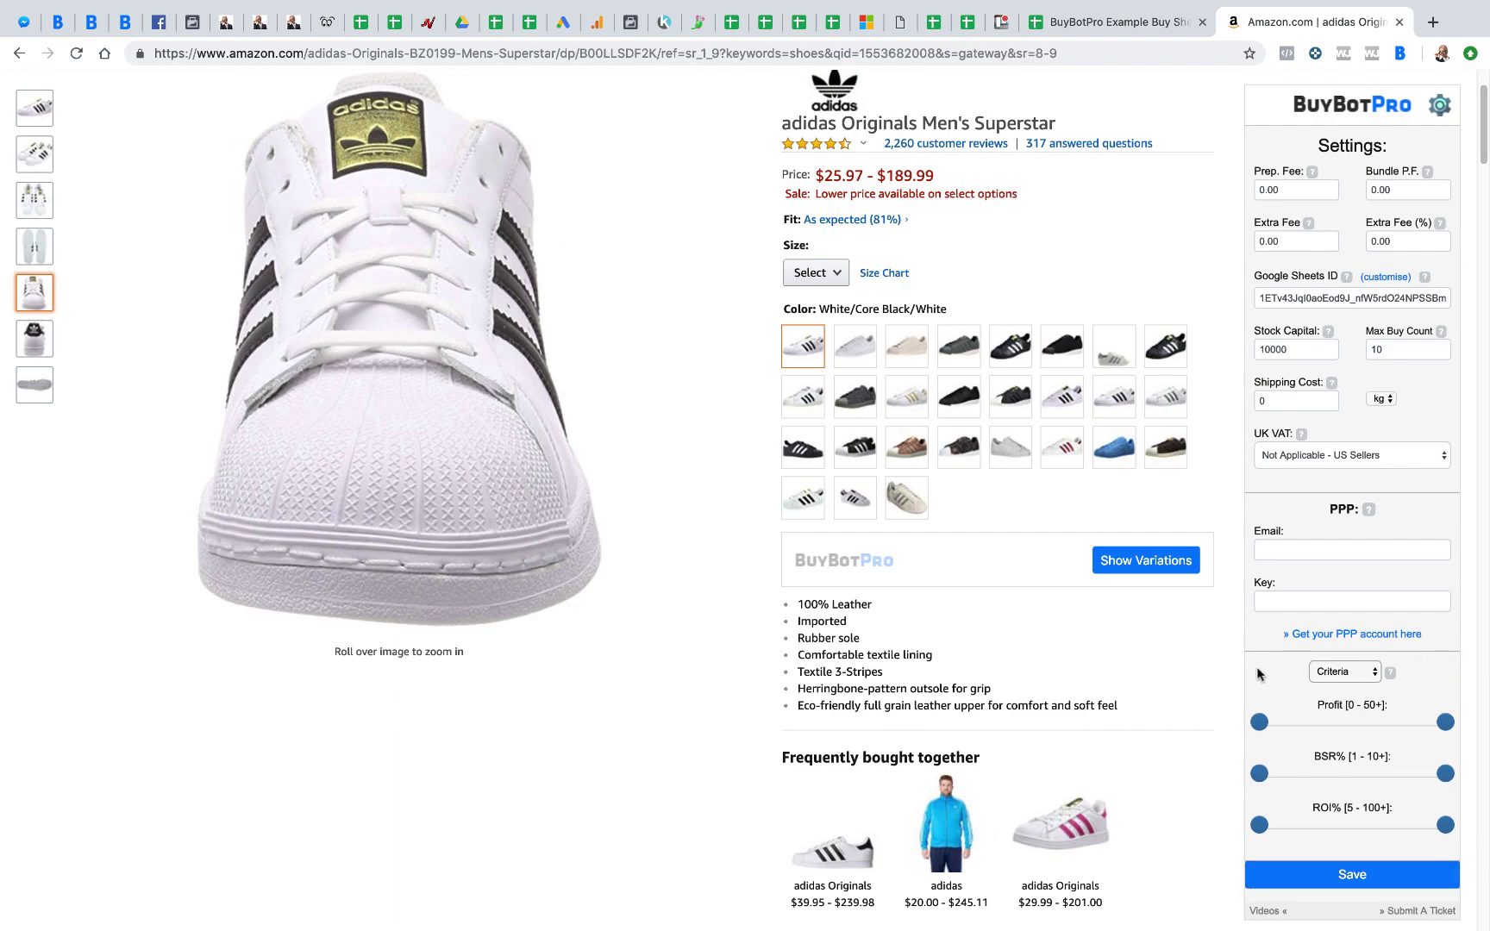
Try the Fast Sellers and Mid Range presets, switch back to Criteria and save the settings
left_click(1358, 678)
left_click(1358, 685)
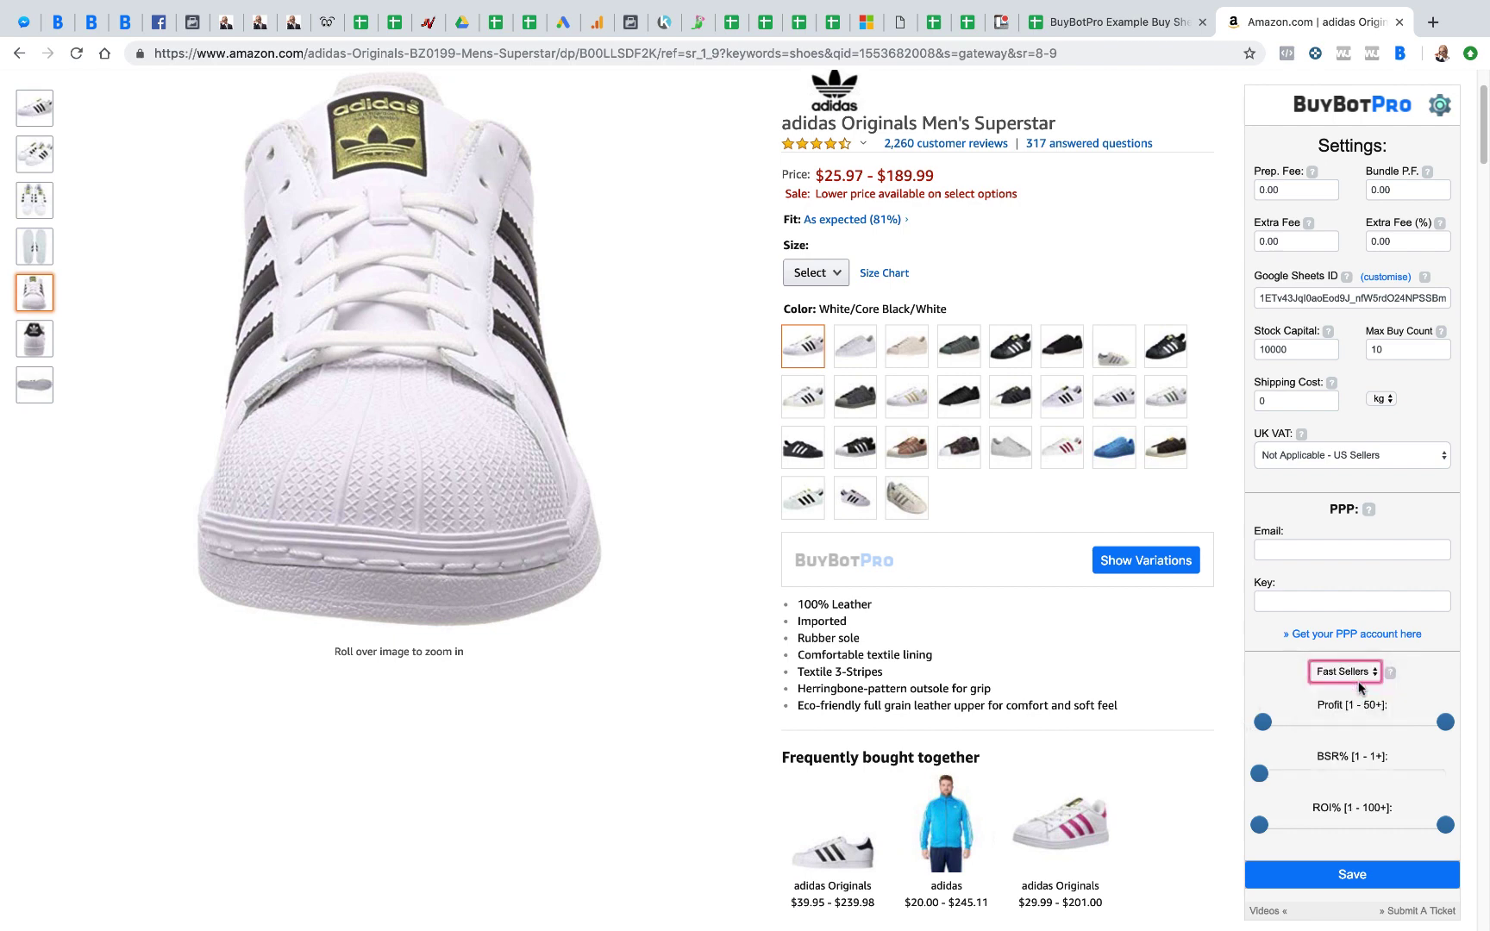
left_click(1358, 683)
left_click(1358, 685)
left_click(1350, 668)
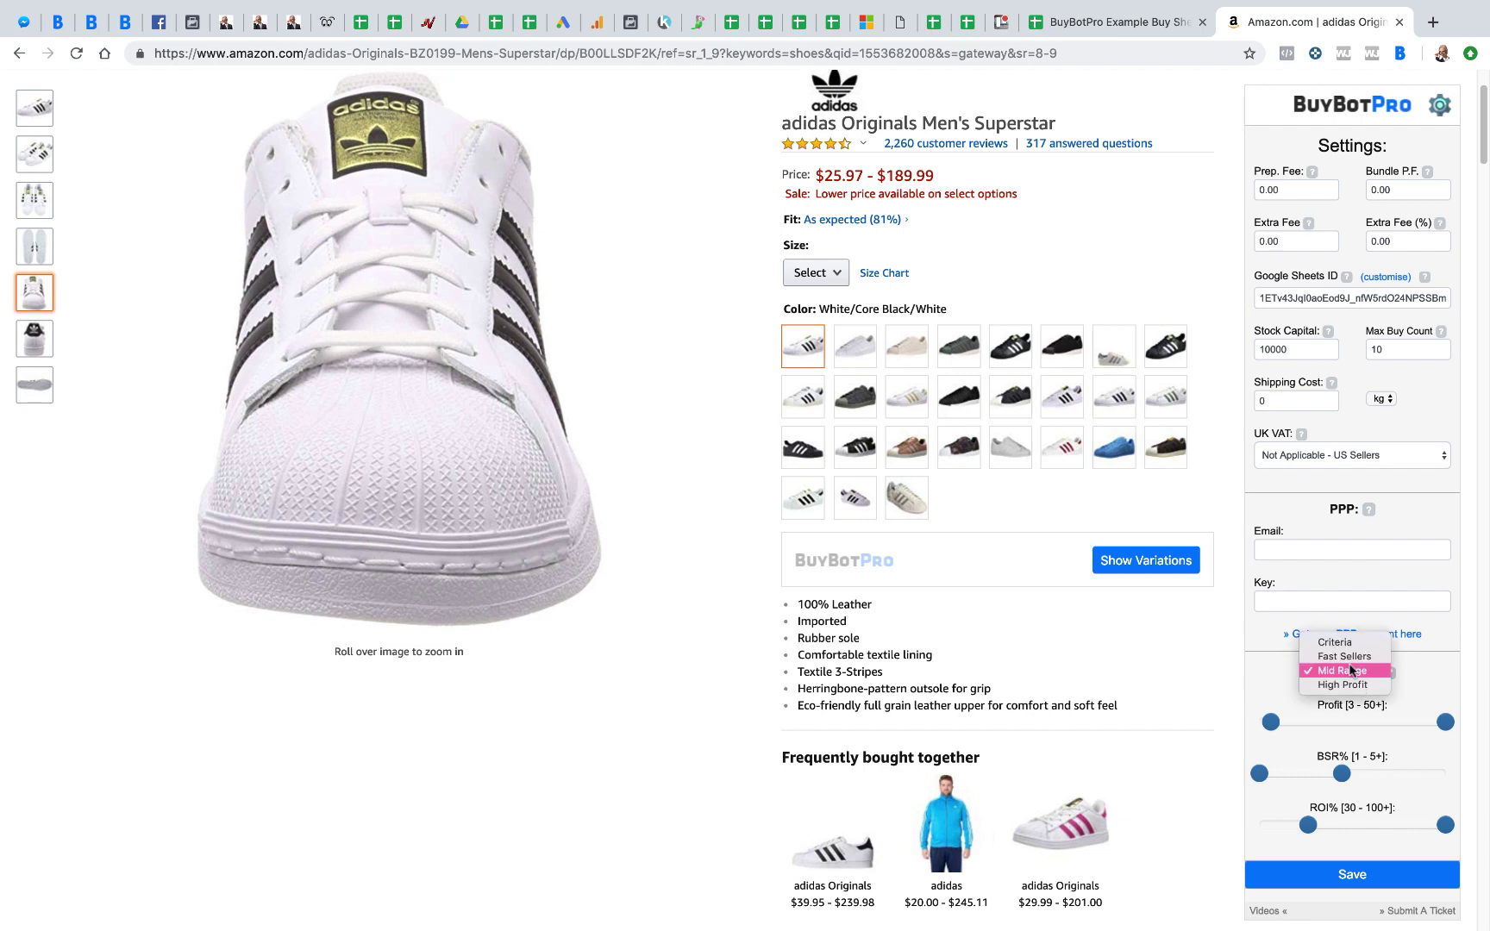
left_click(1350, 648)
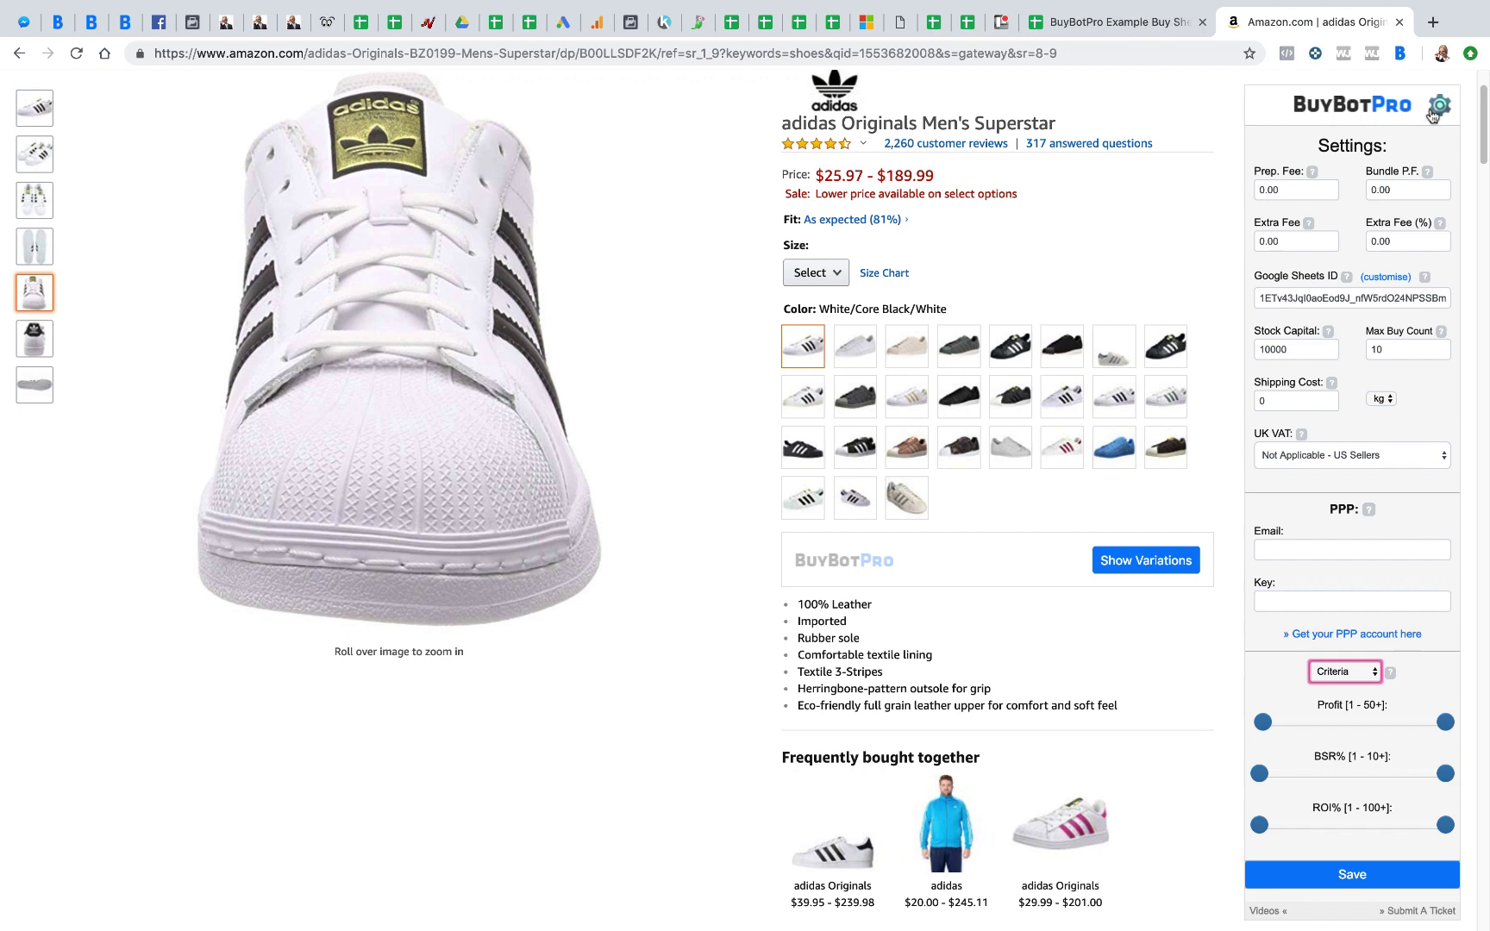
left_click(1359, 875)
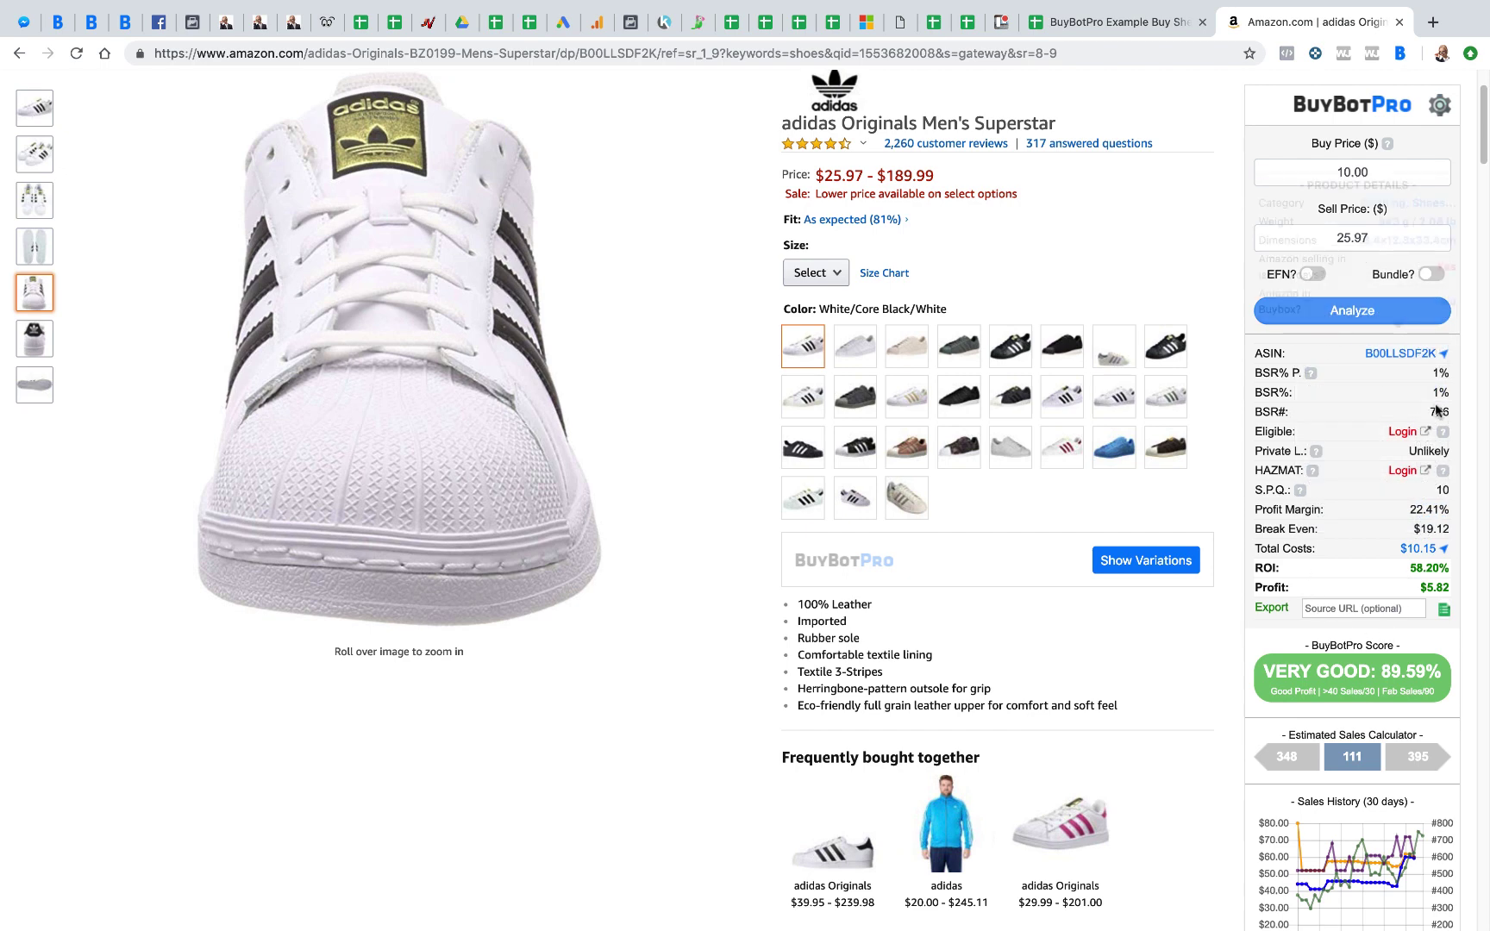
Export the product analysis to the Buy Sheet, check the row in the BuyBotPro Example Buy Sheet, and return to the Amazon listing
left_click(1446, 610)
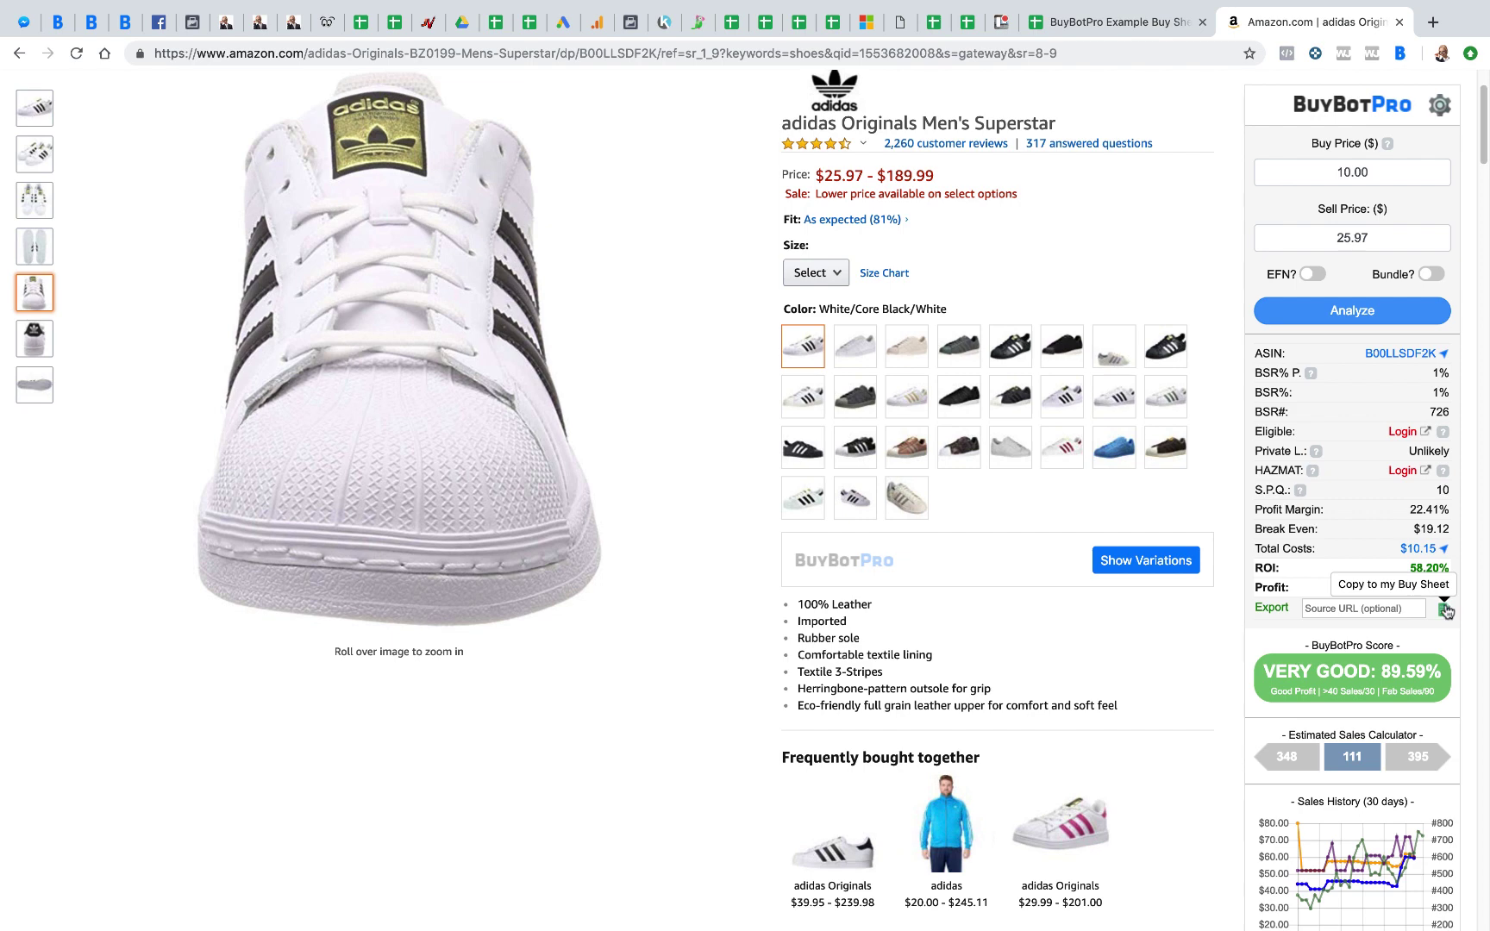
left_click(1143, 27)
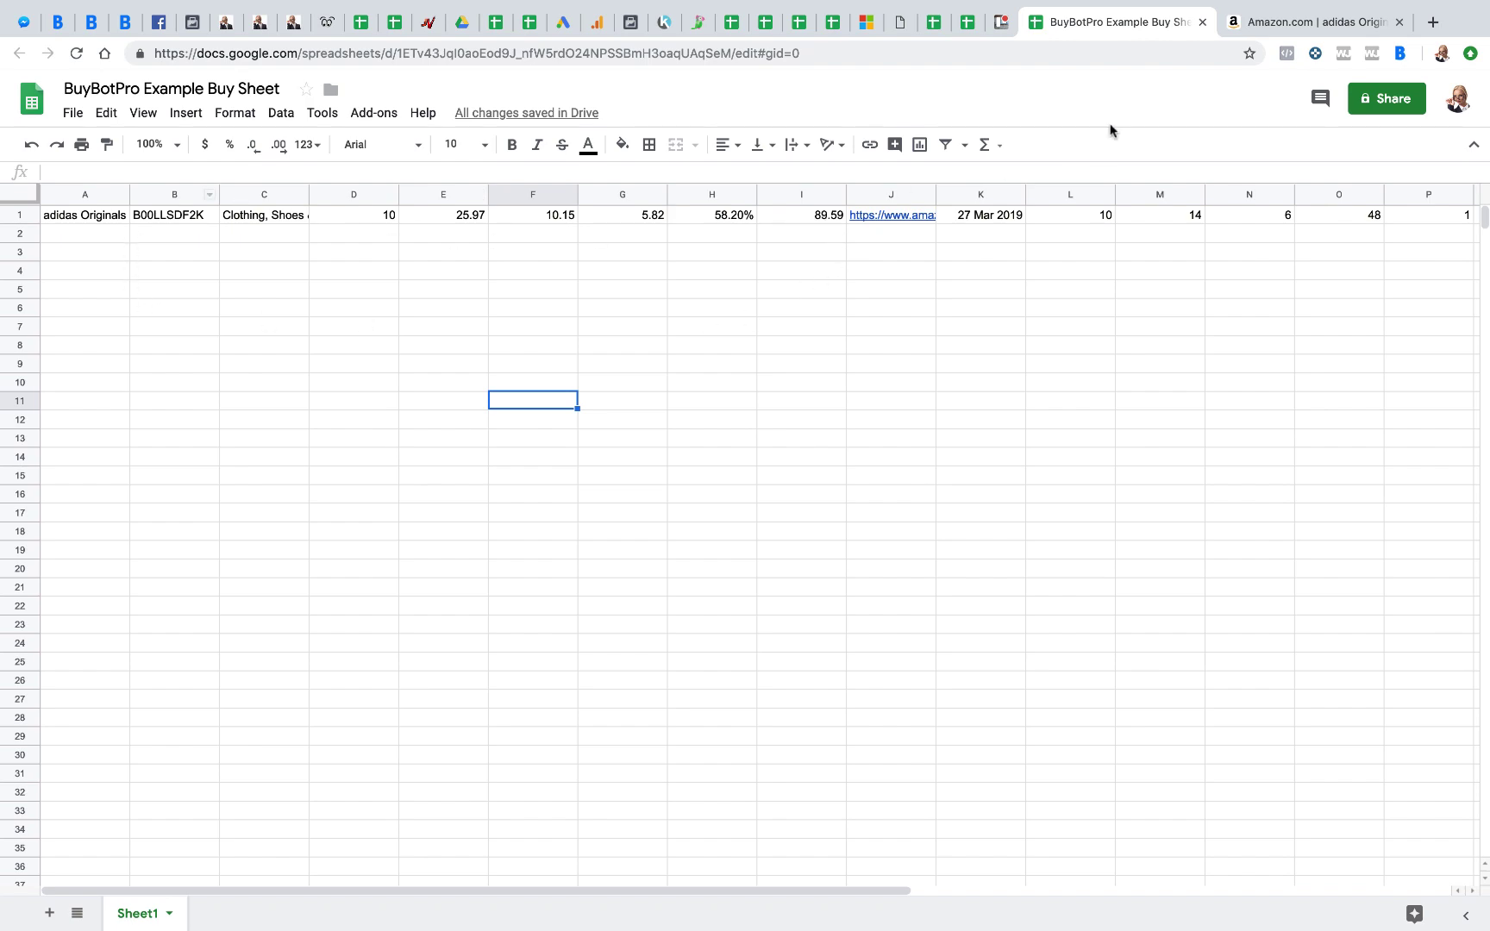
left_click(1252, 24)
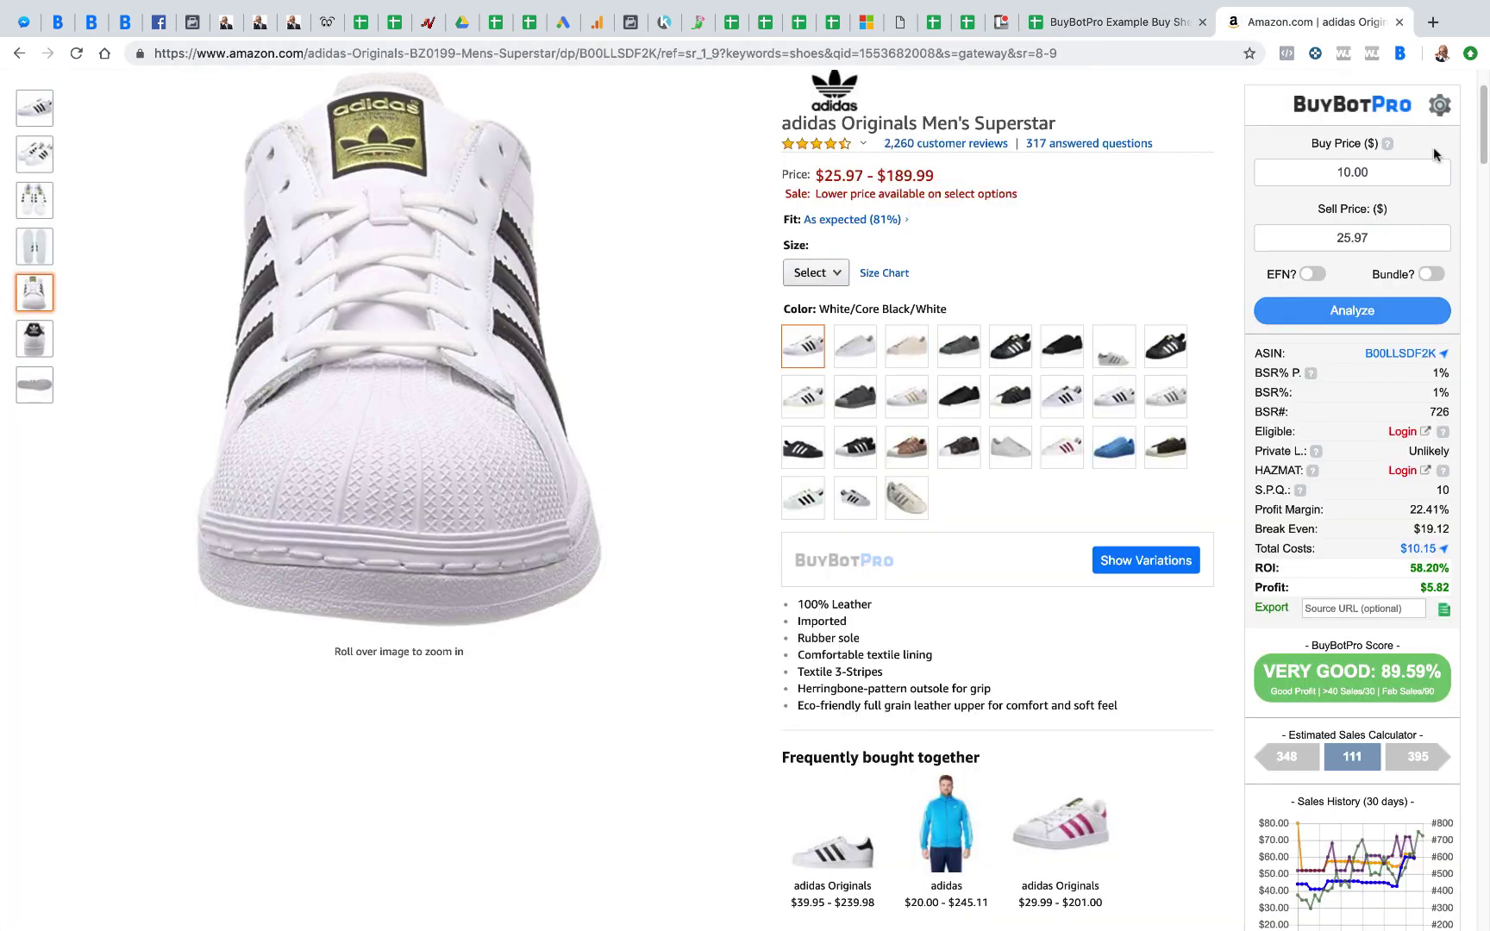
Open the BuyBotPro settings and review the column order in the example Buy Sheet before returning to the listing
left_click(1437, 107)
mouse_move(1335, 389)
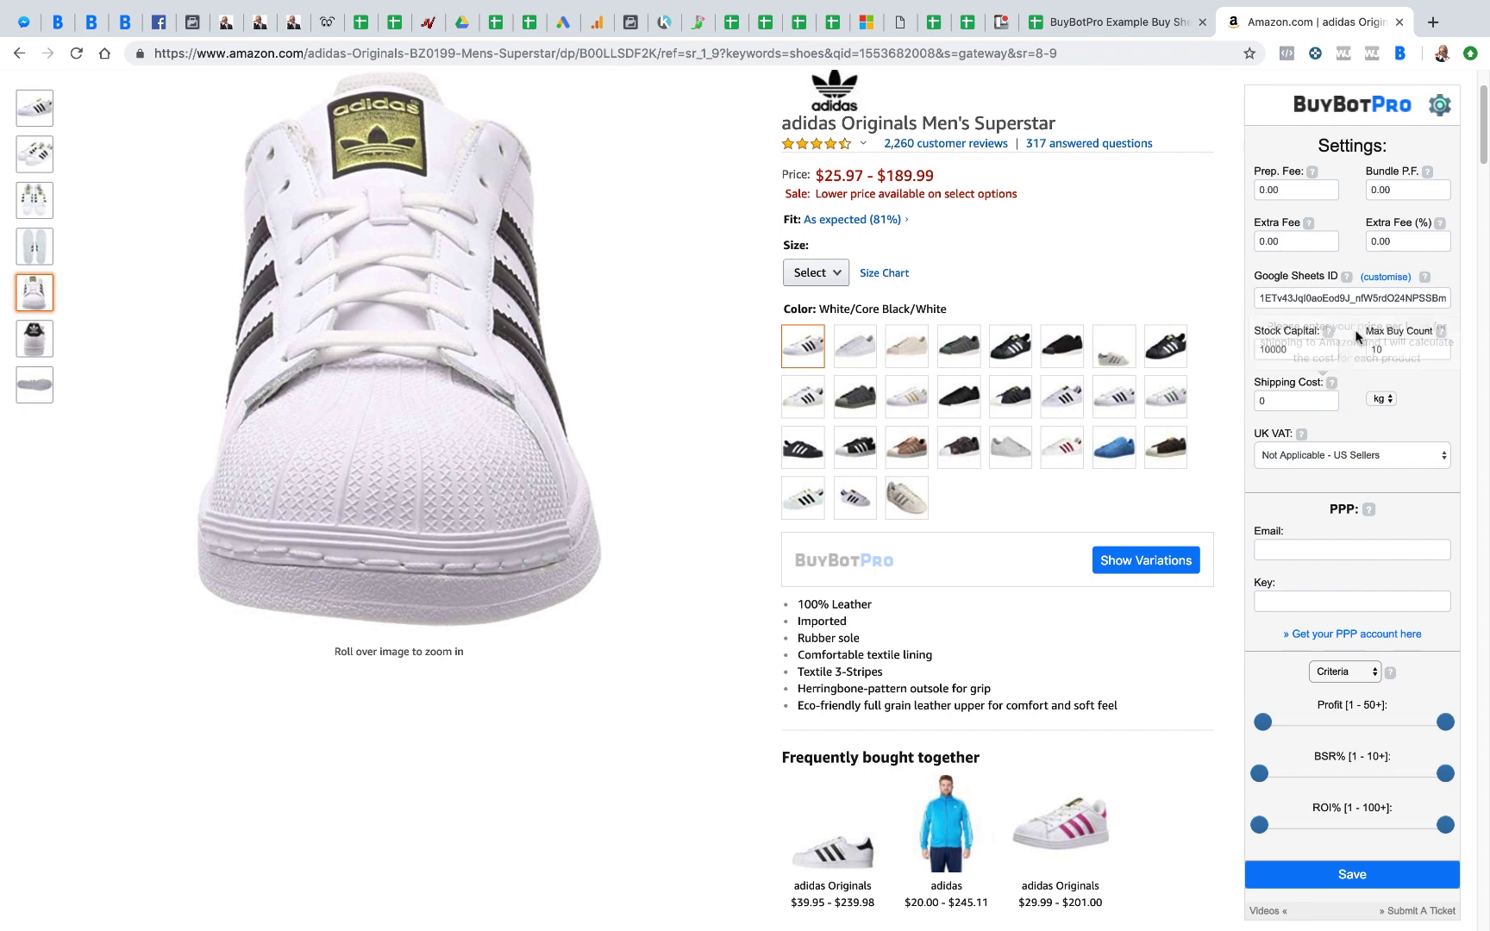
left_click(1174, 33)
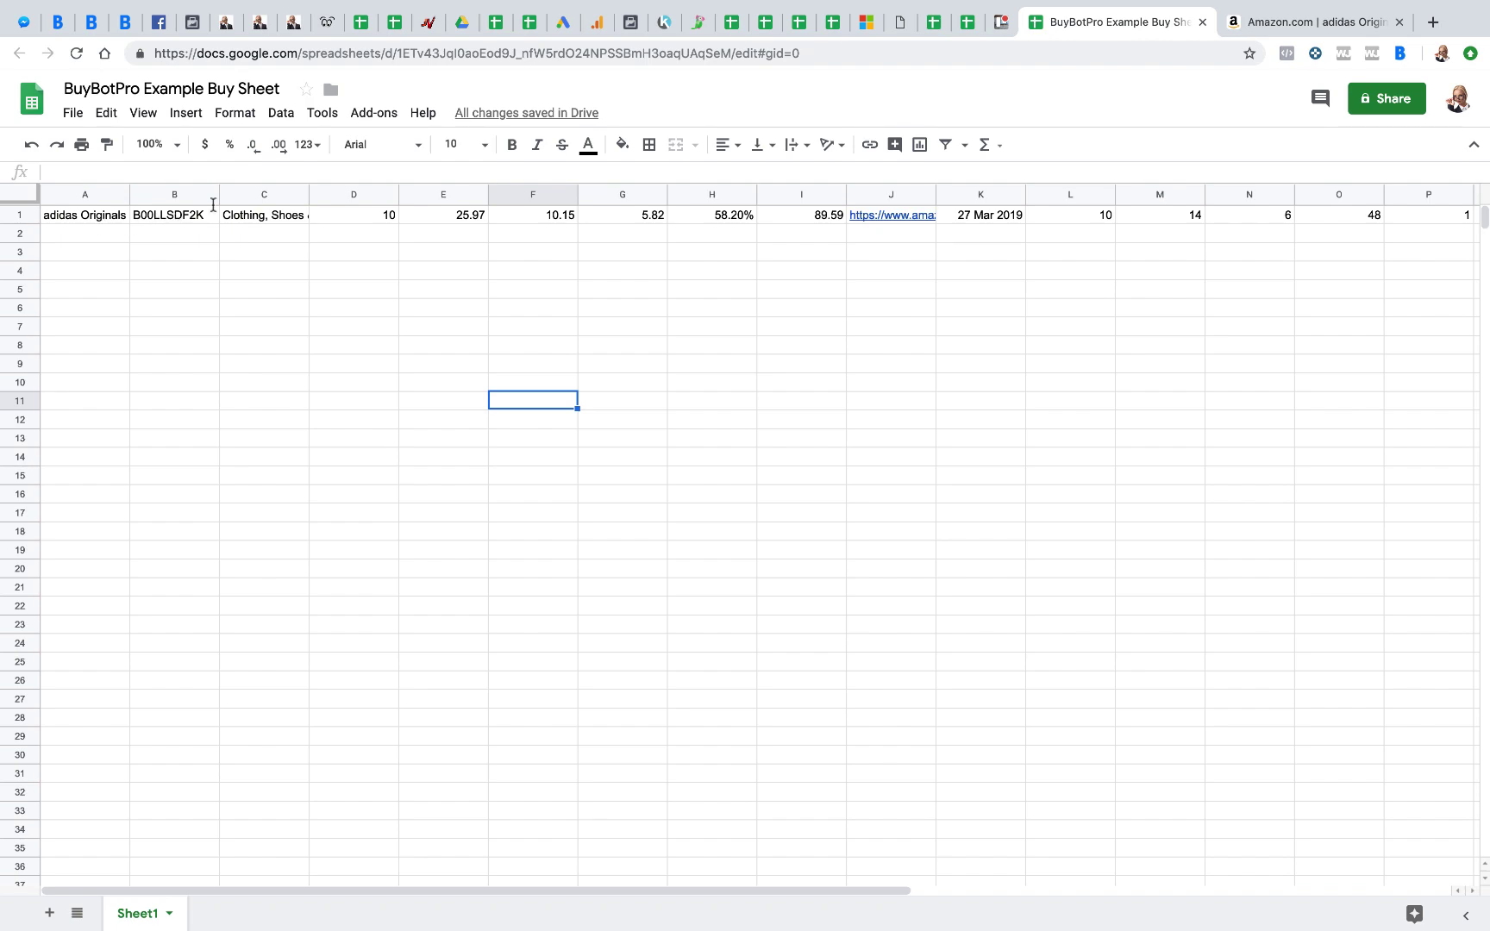
left_click(1264, 22)
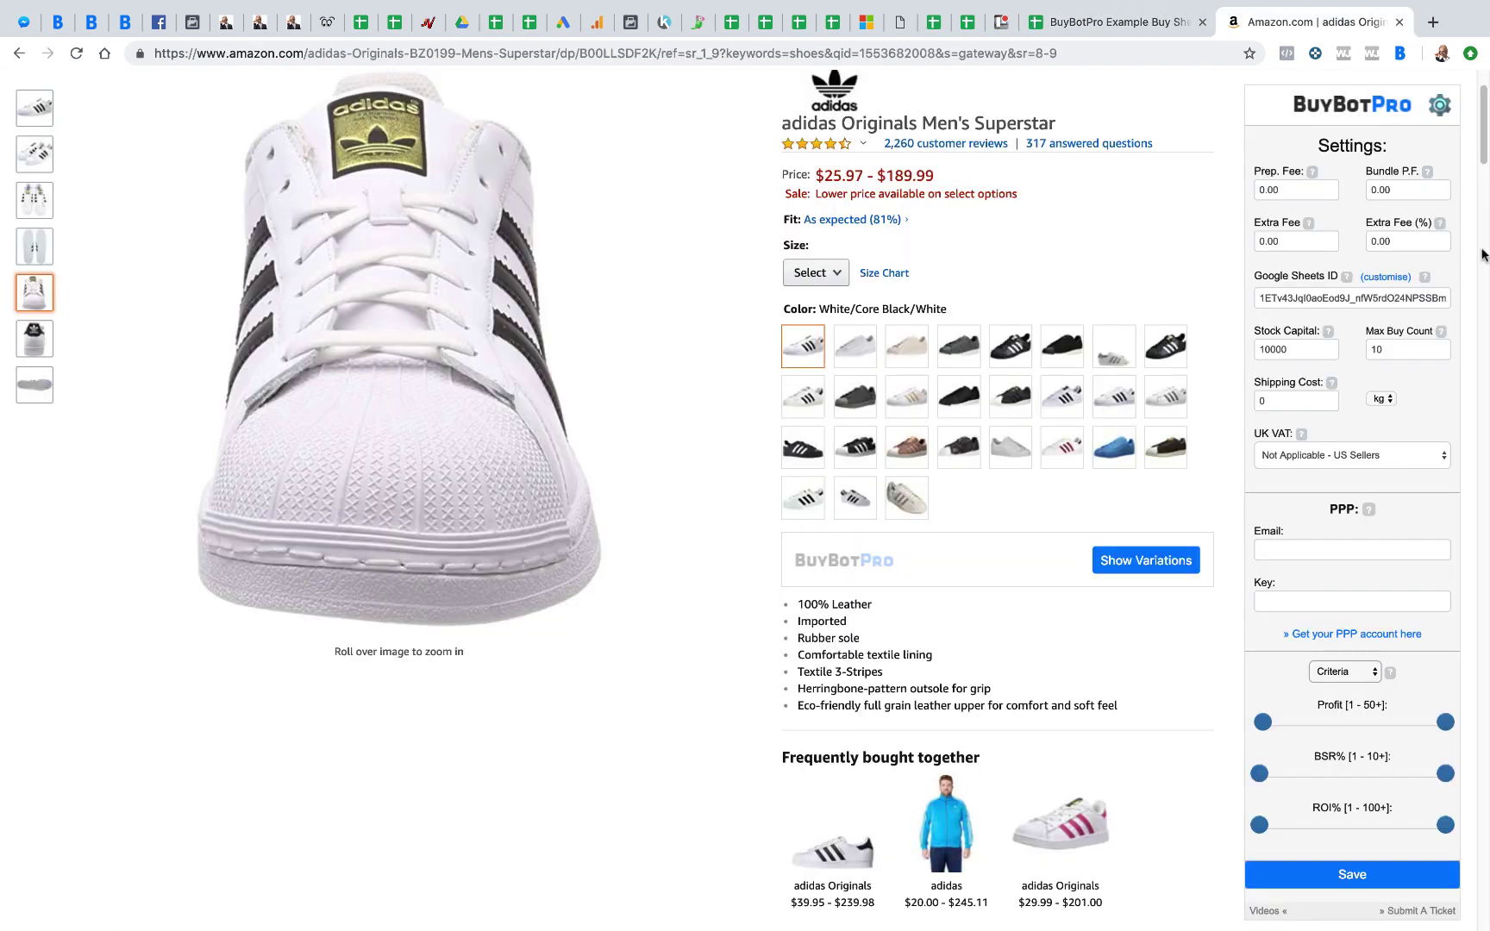
Customise the sheet export columns with Product Name in column B and ASIN in column A, and save the settings
left_click(1399, 277)
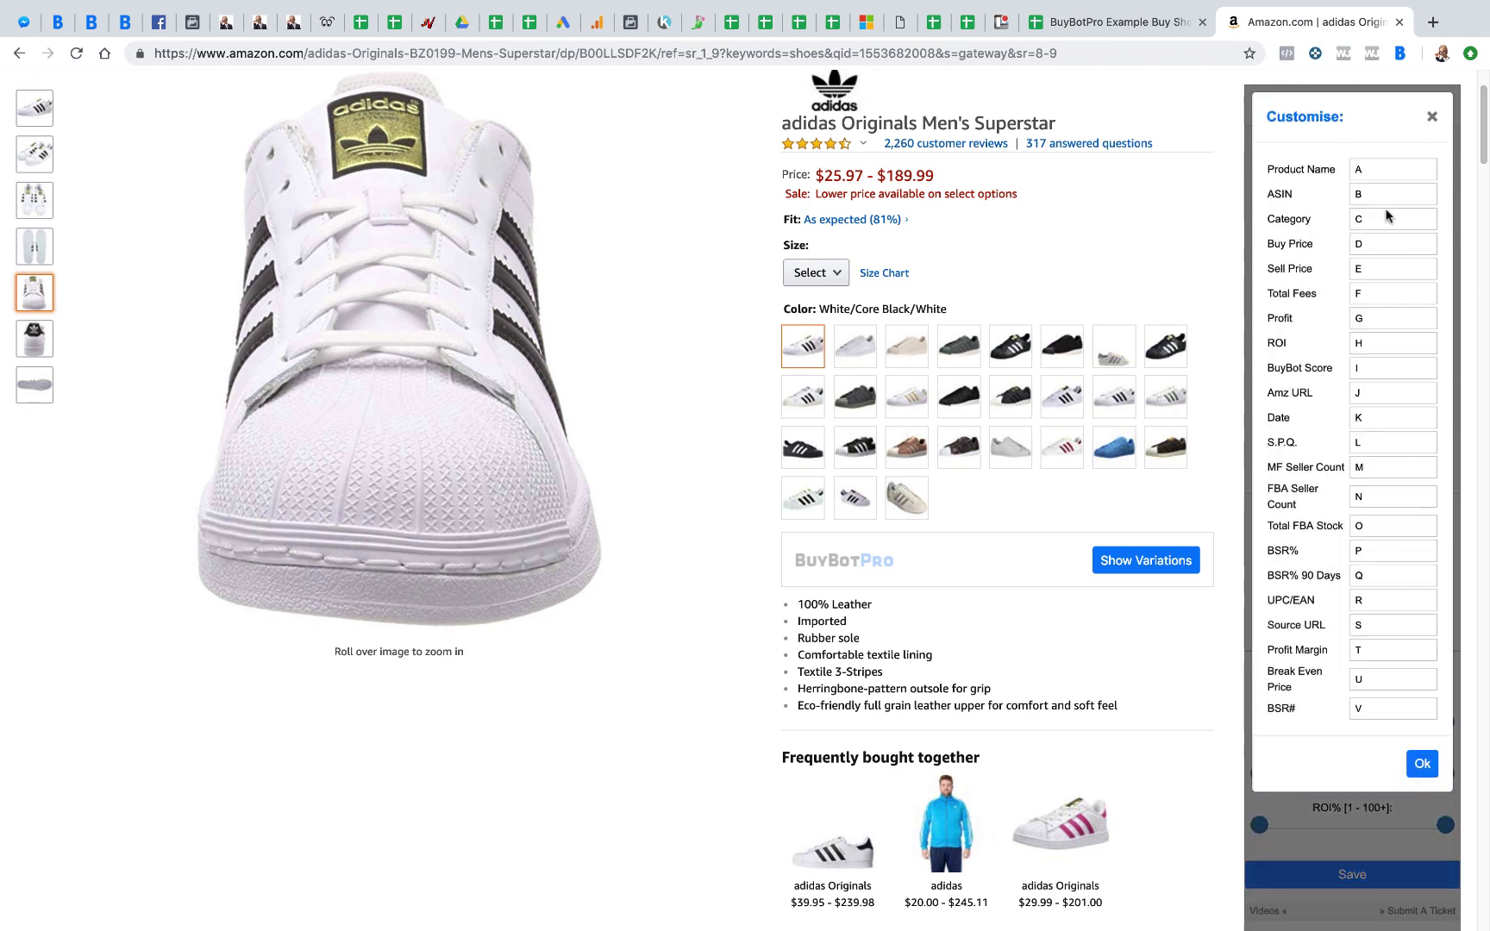
left_click(1353, 167)
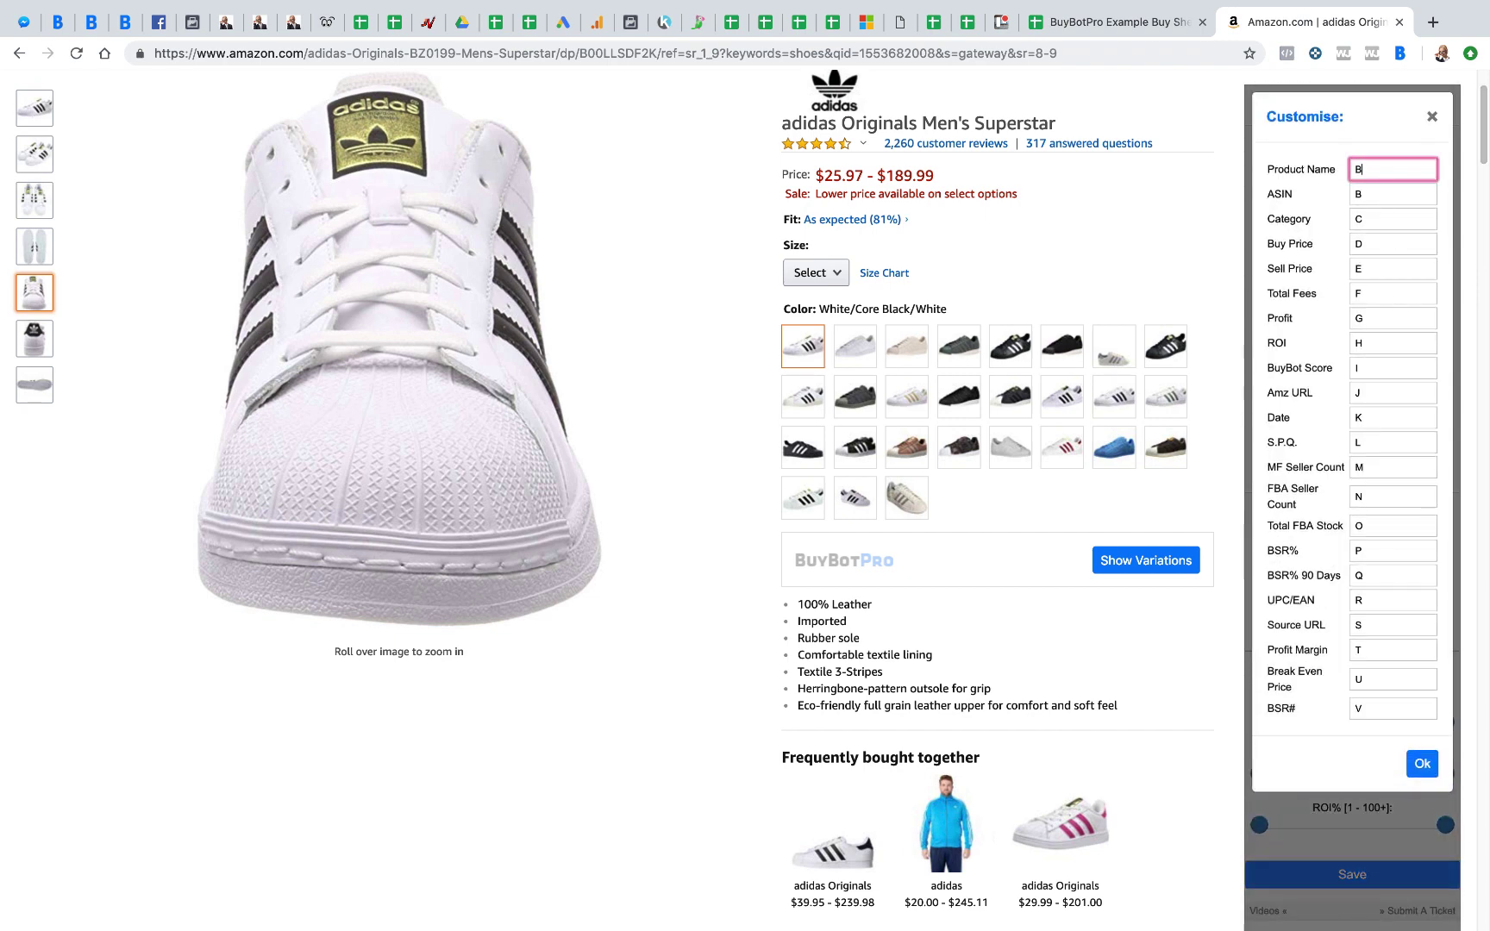
type("B")
key("Tab")
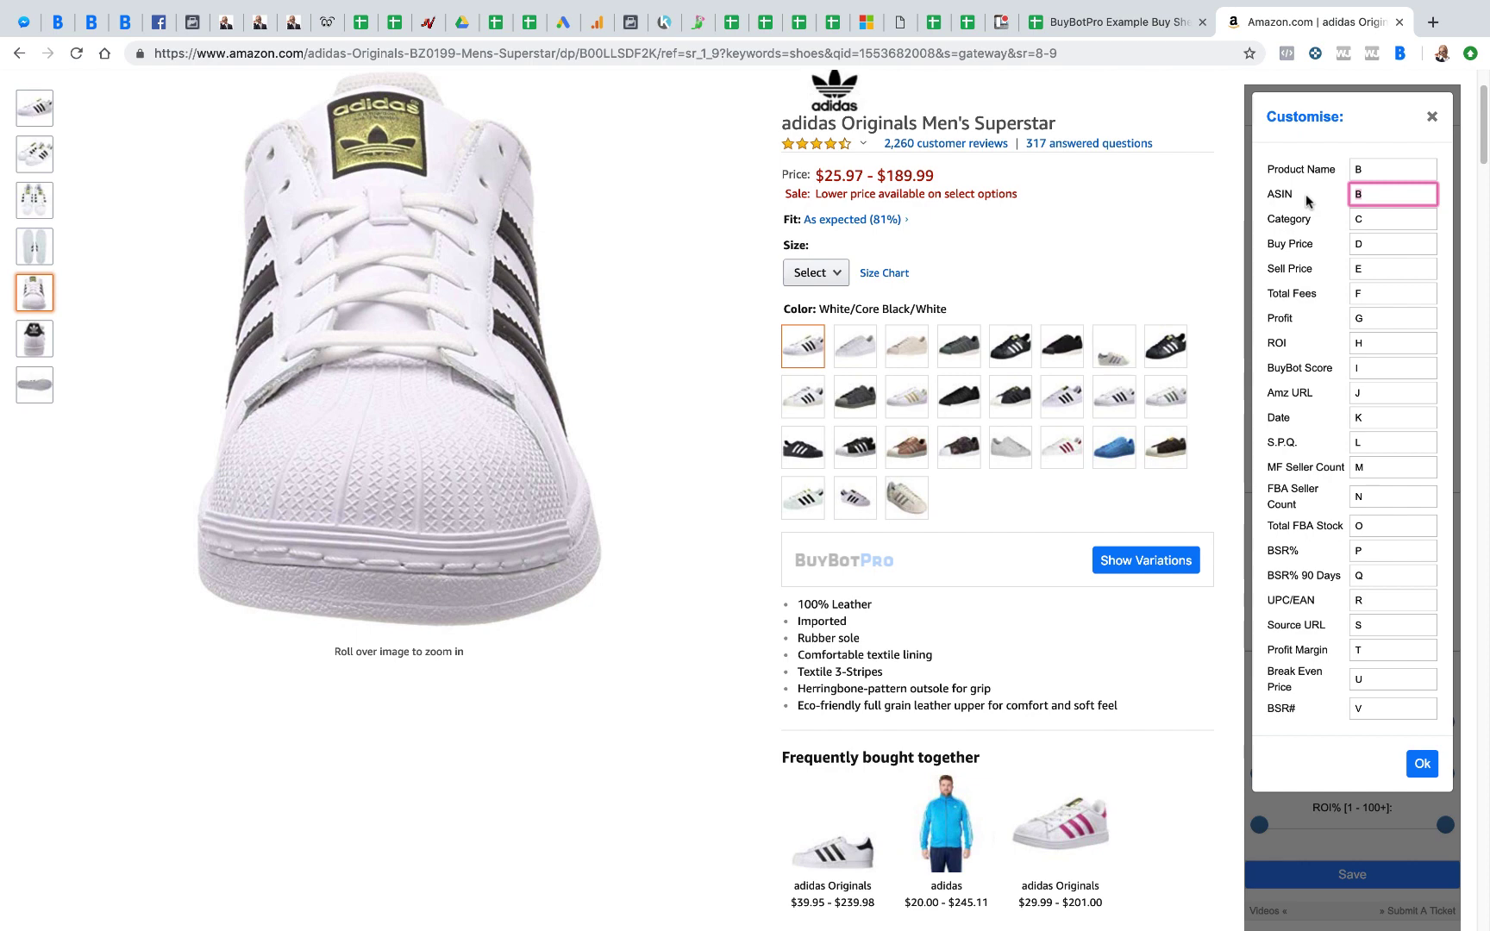
type("A")
left_click(1421, 764)
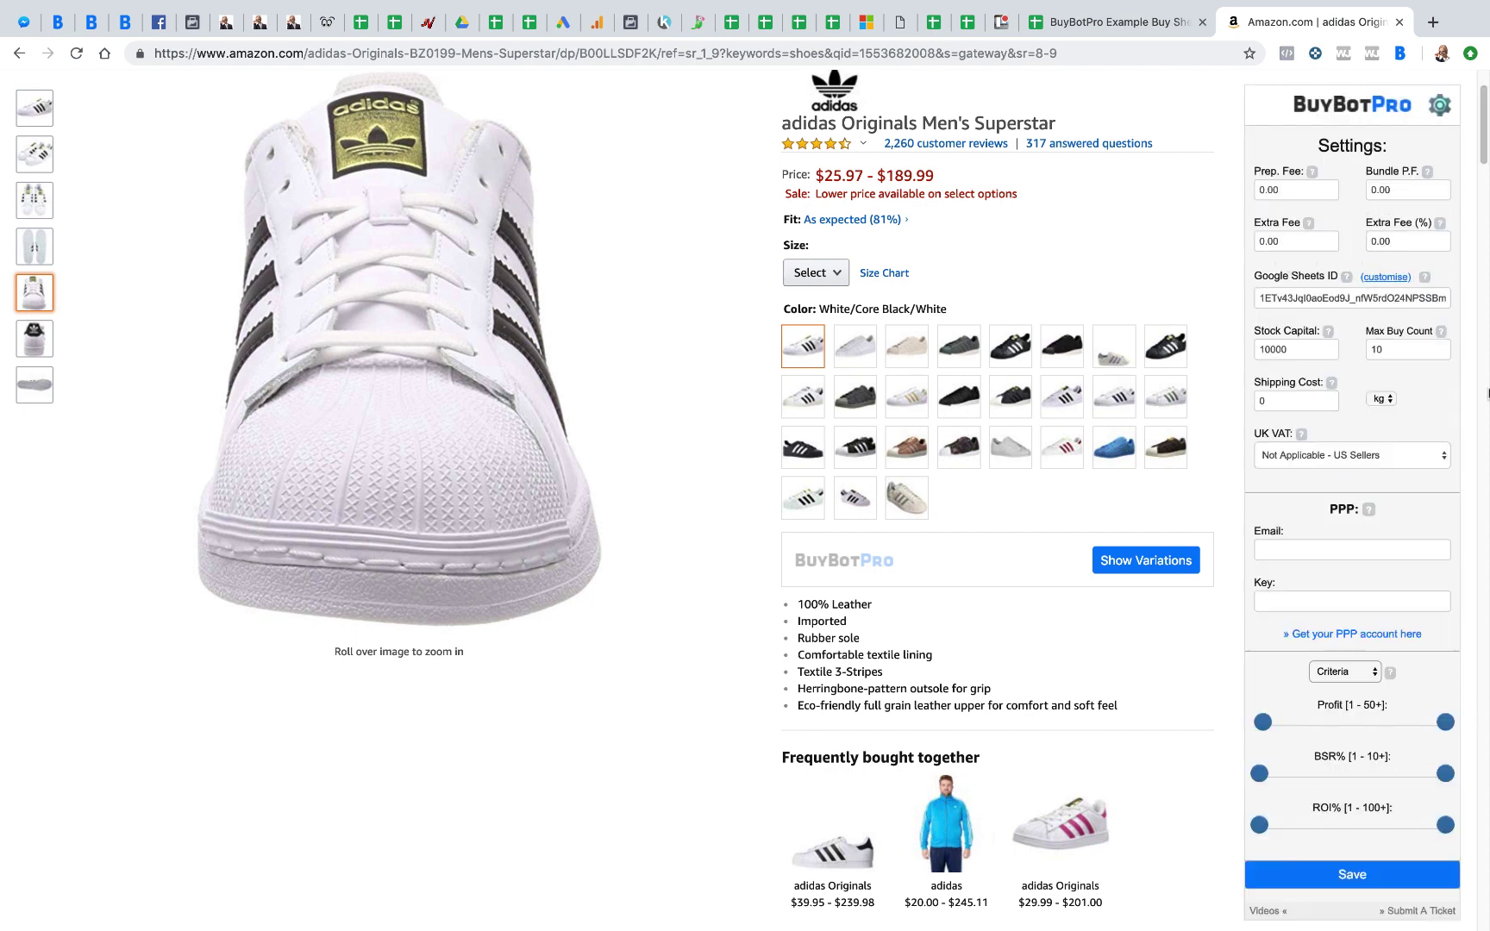
left_click(1389, 877)
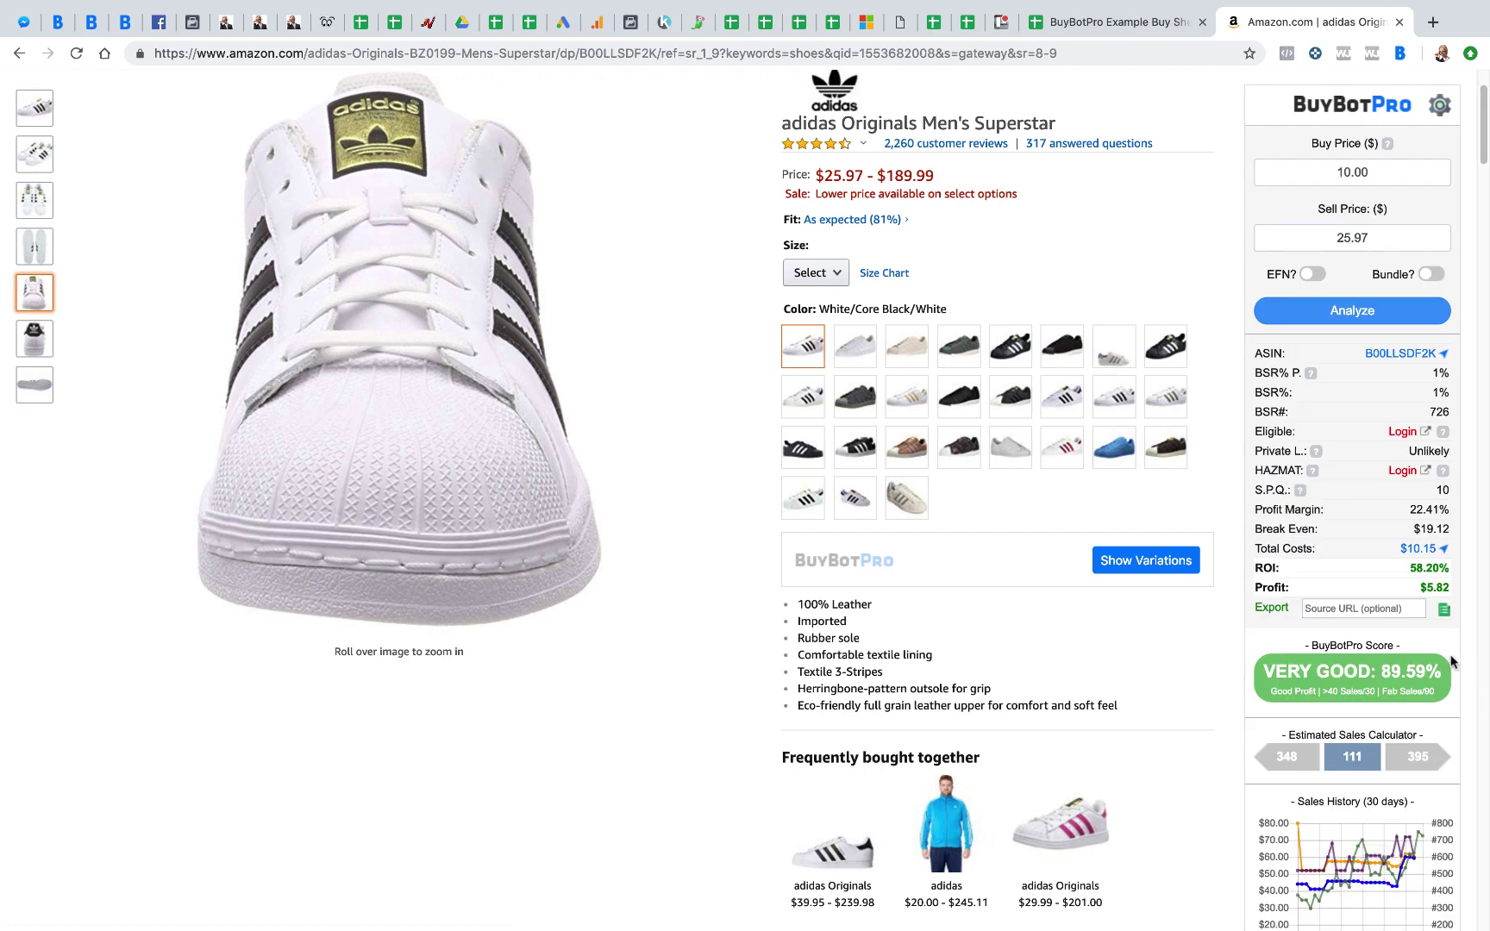
Export the analysis to the Buy Sheet again with the customised columns, check the second row, and return to the listing
left_click(1444, 611)
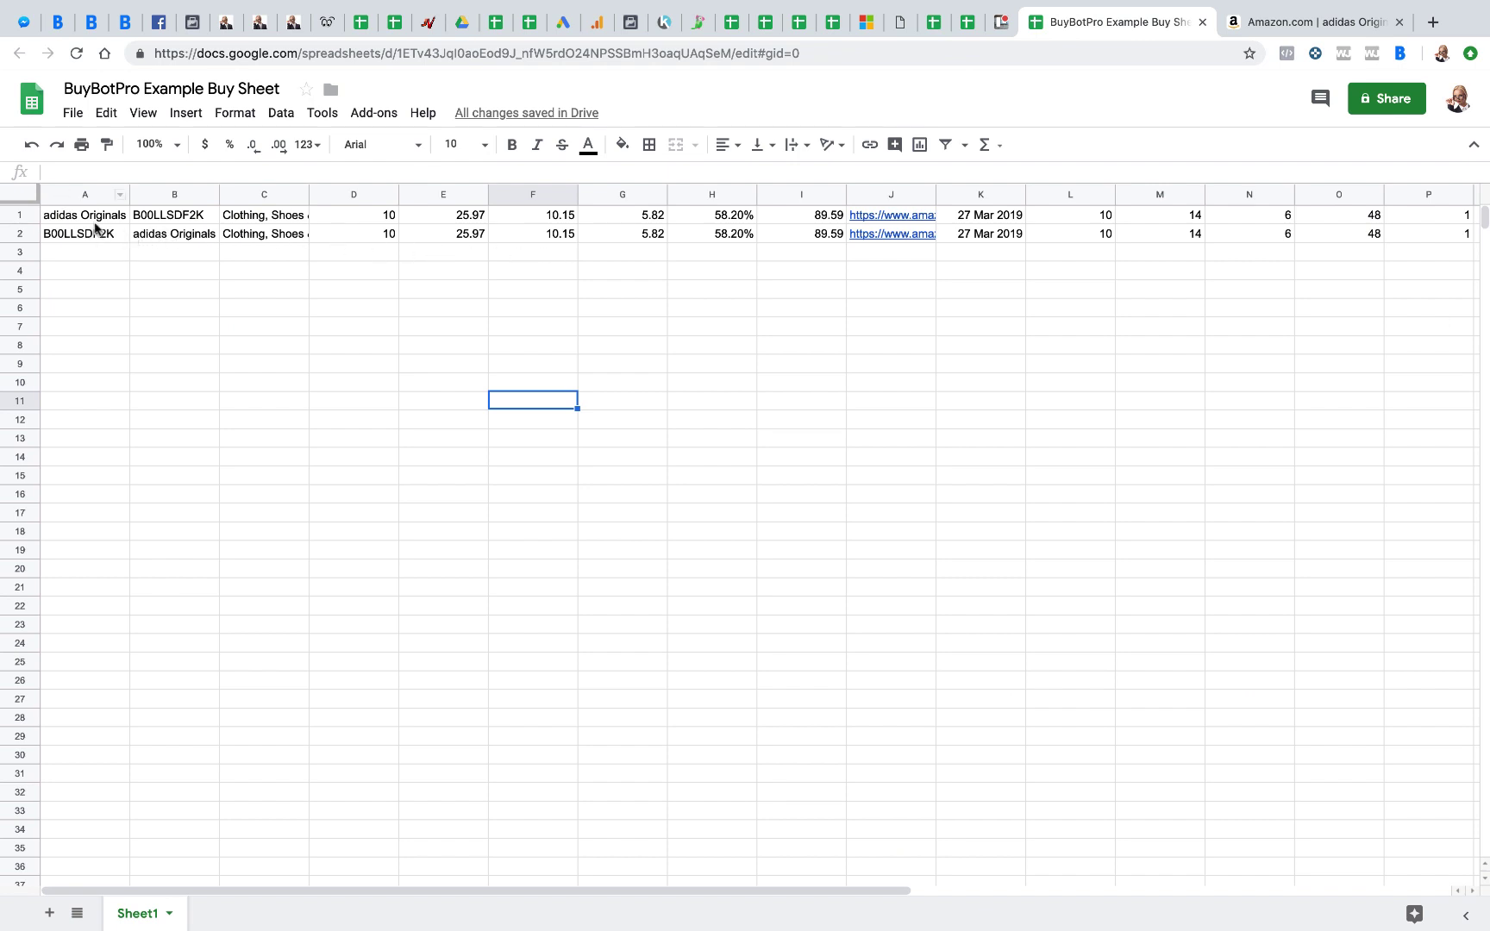
left_click(1317, 21)
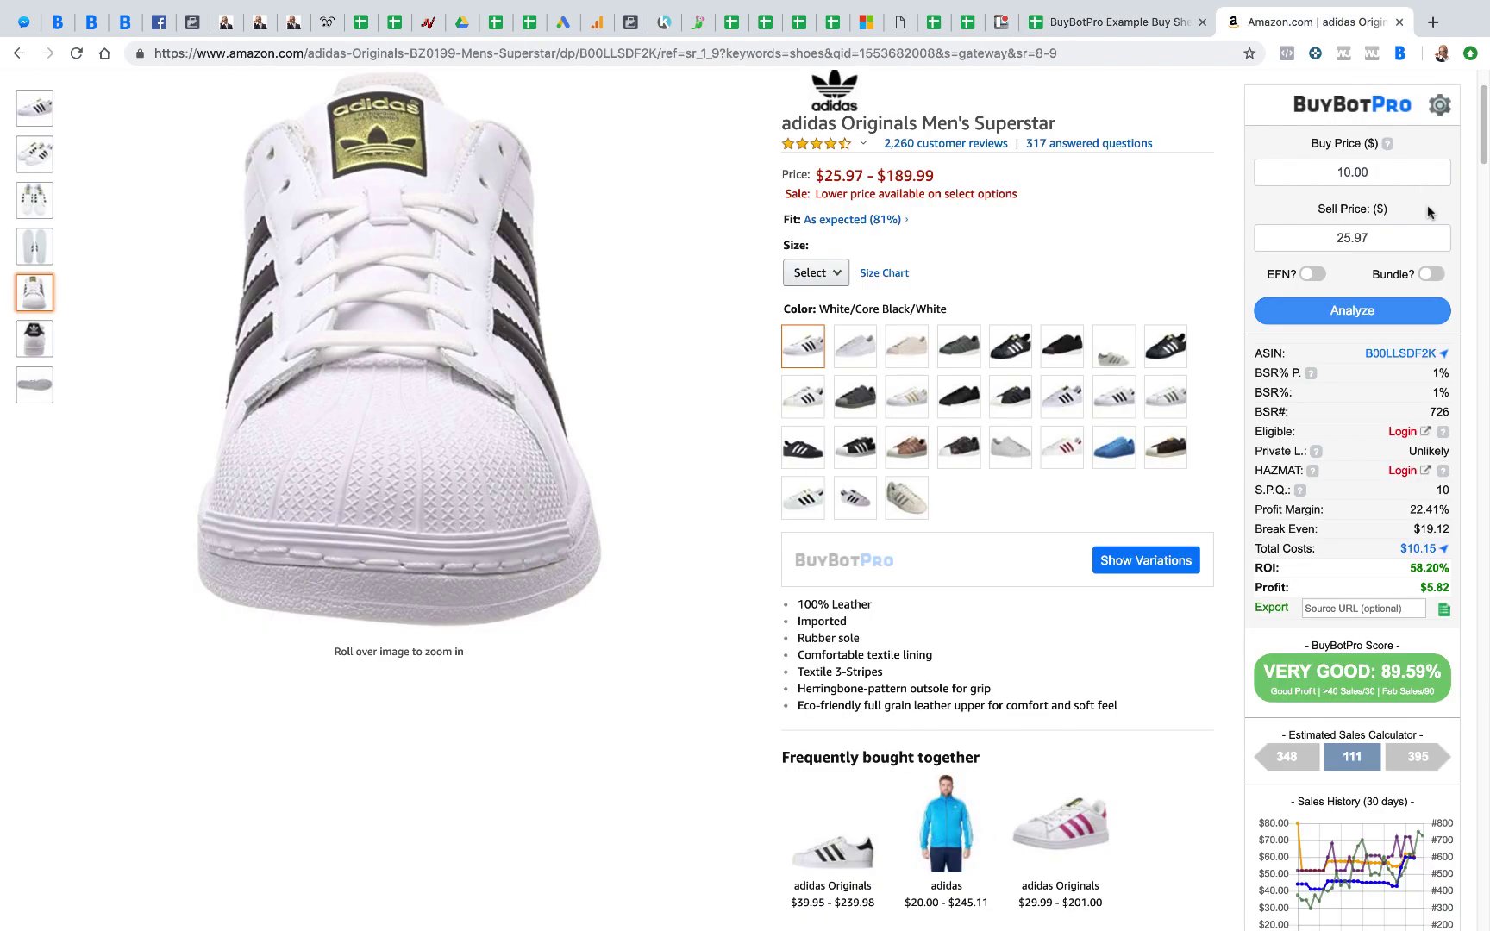
Reopen the sheet column customisation in the settings, review the column assignments, and save back to the results
left_click(1438, 115)
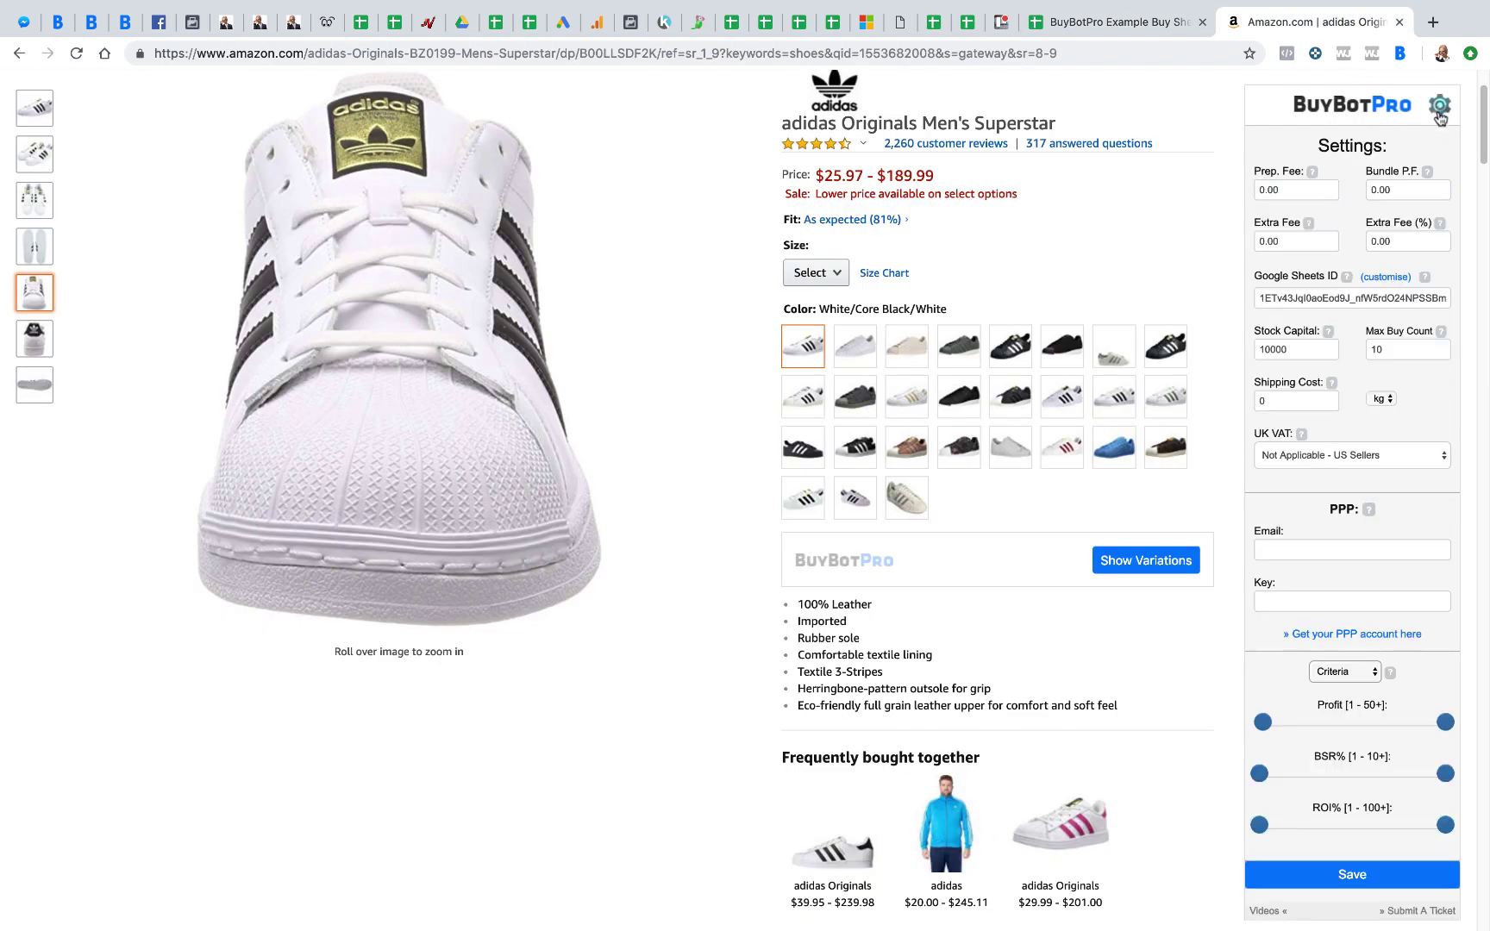
left_click(1390, 278)
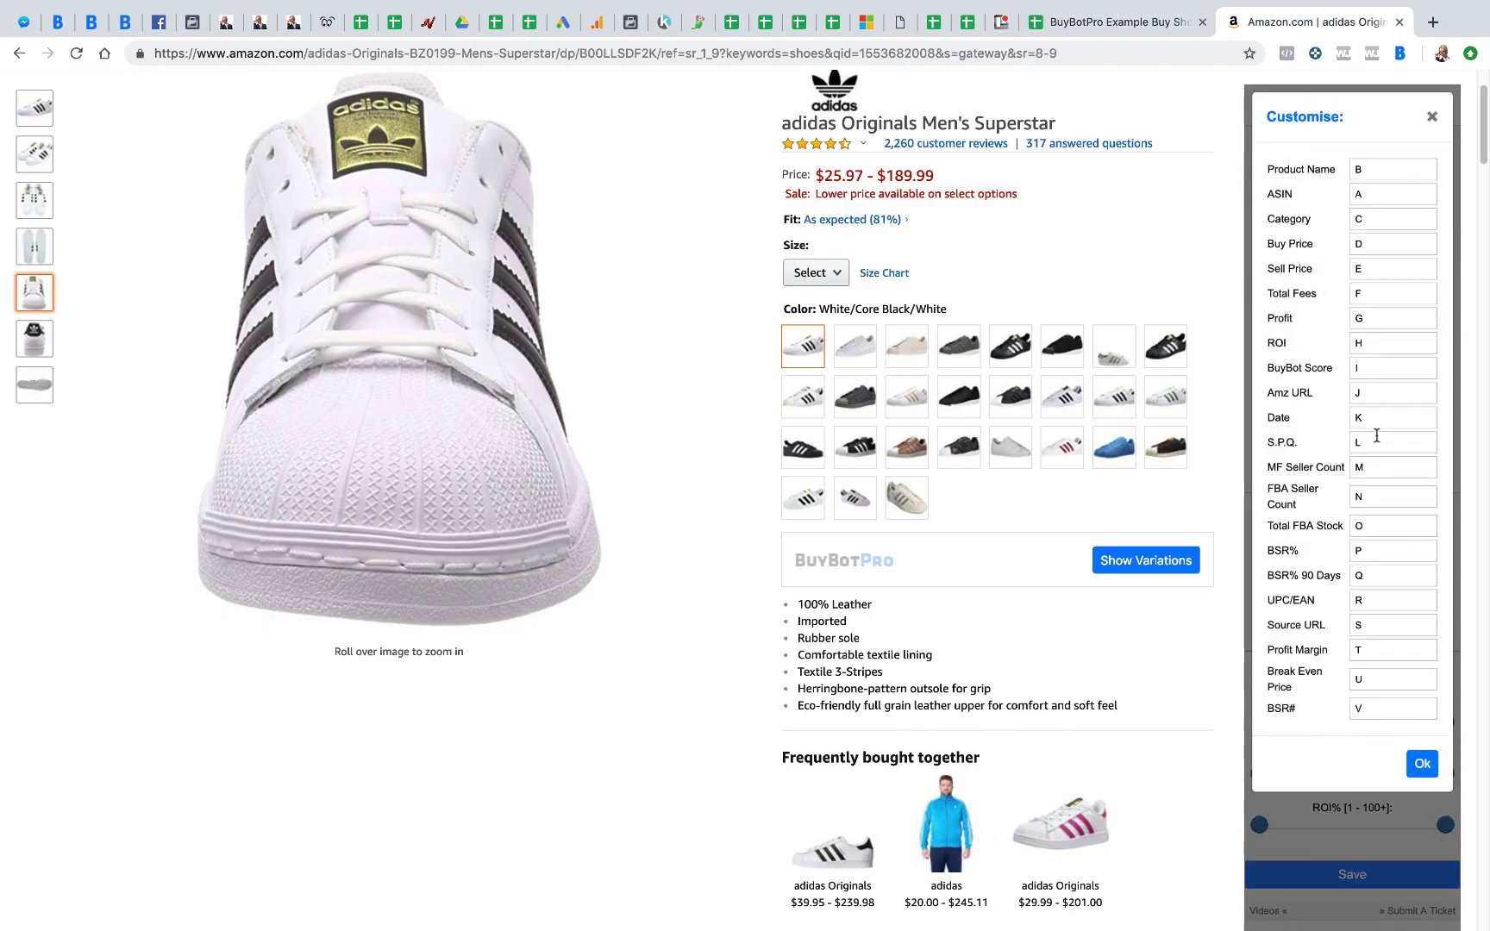
left_click(1424, 766)
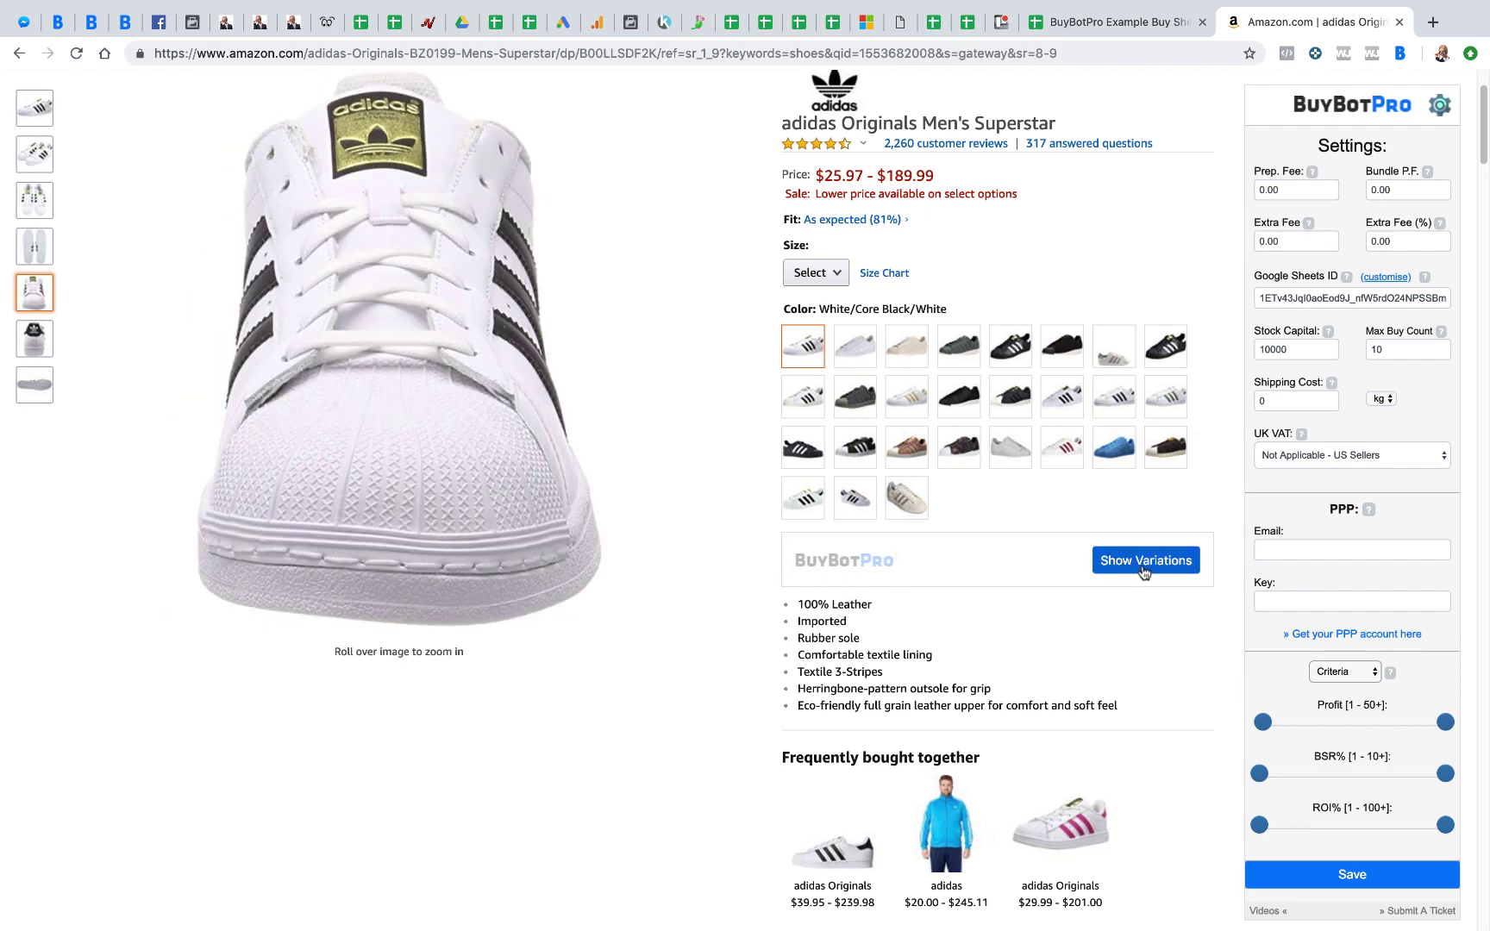
left_click(1351, 880)
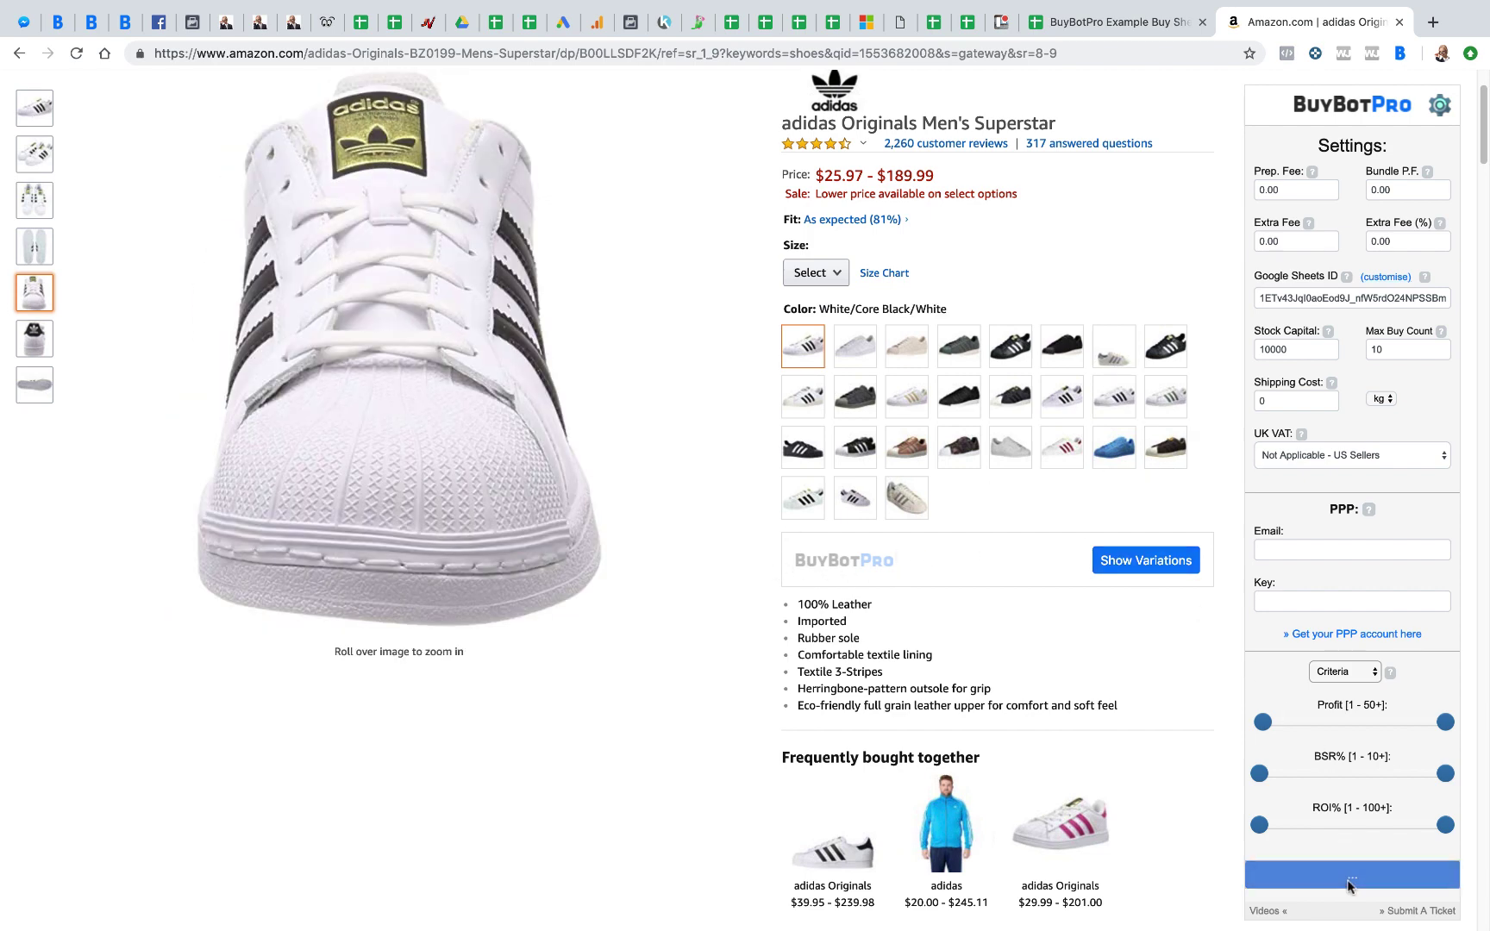
Show the listing's variations and browse the table's ASINs, sizes, colors, prices and seller numbers
left_click(1149, 571)
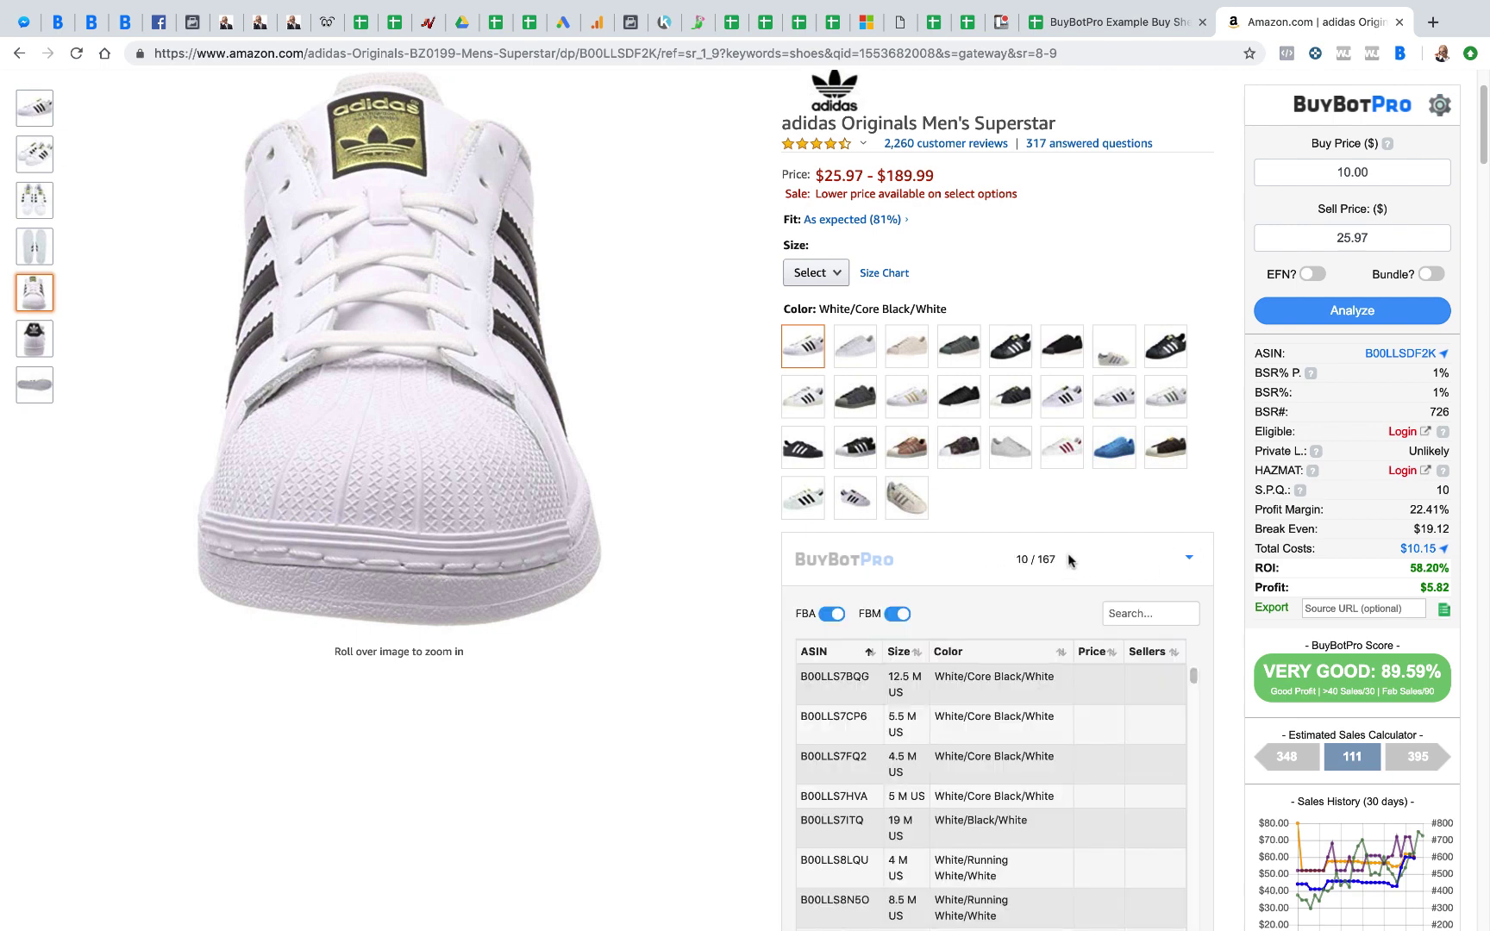
scroll(1069, 560, "down", 5)
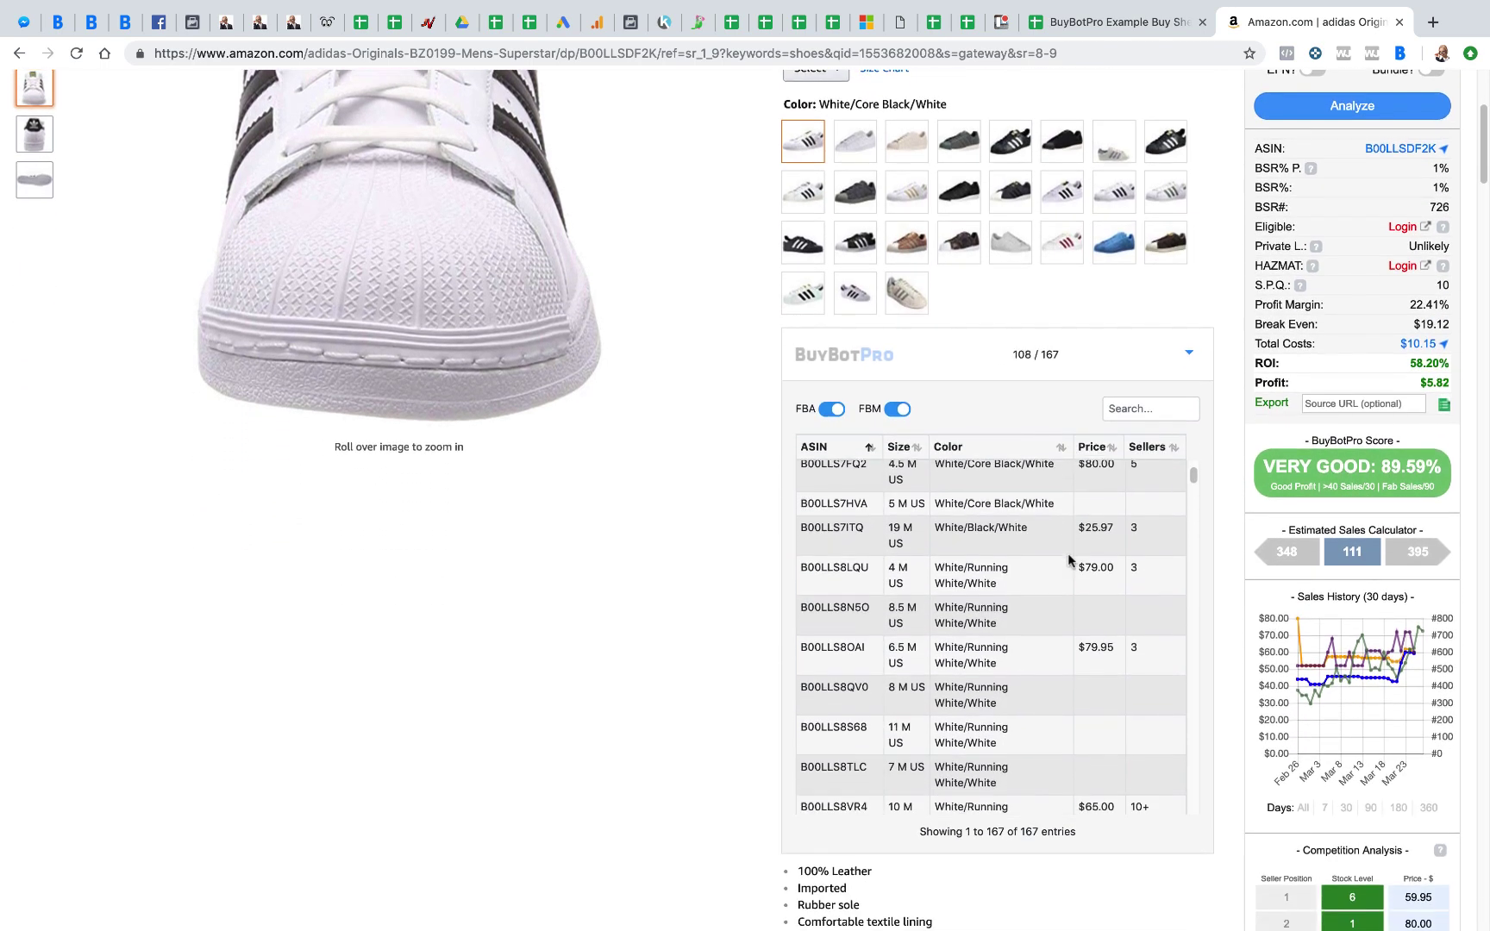
scroll(1069, 561, "up", 2)
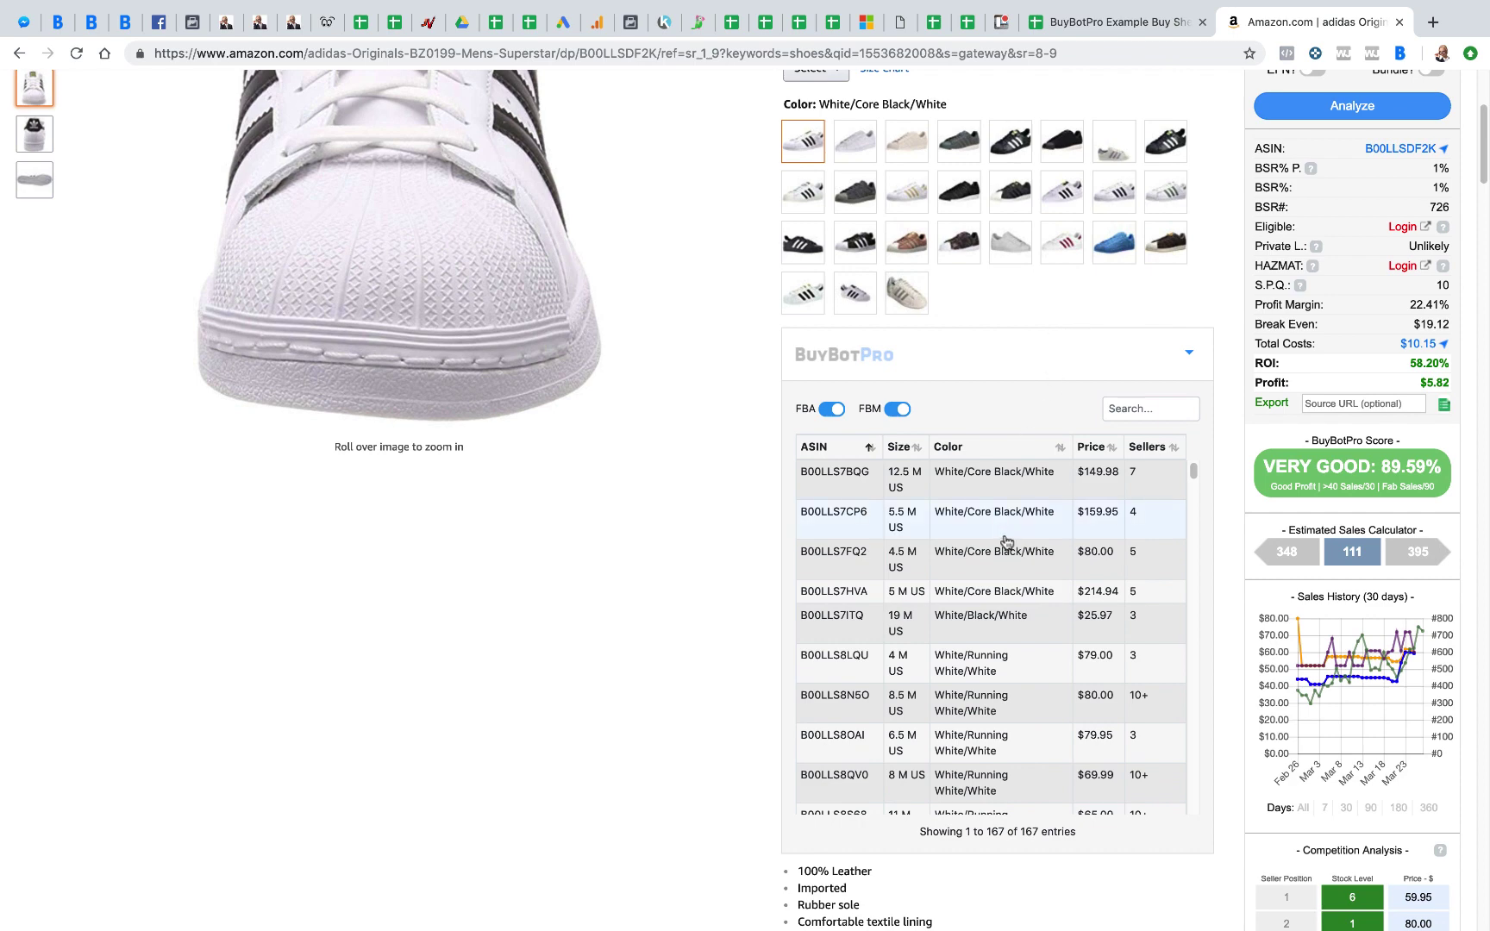
scroll(1006, 541, "down", 2)
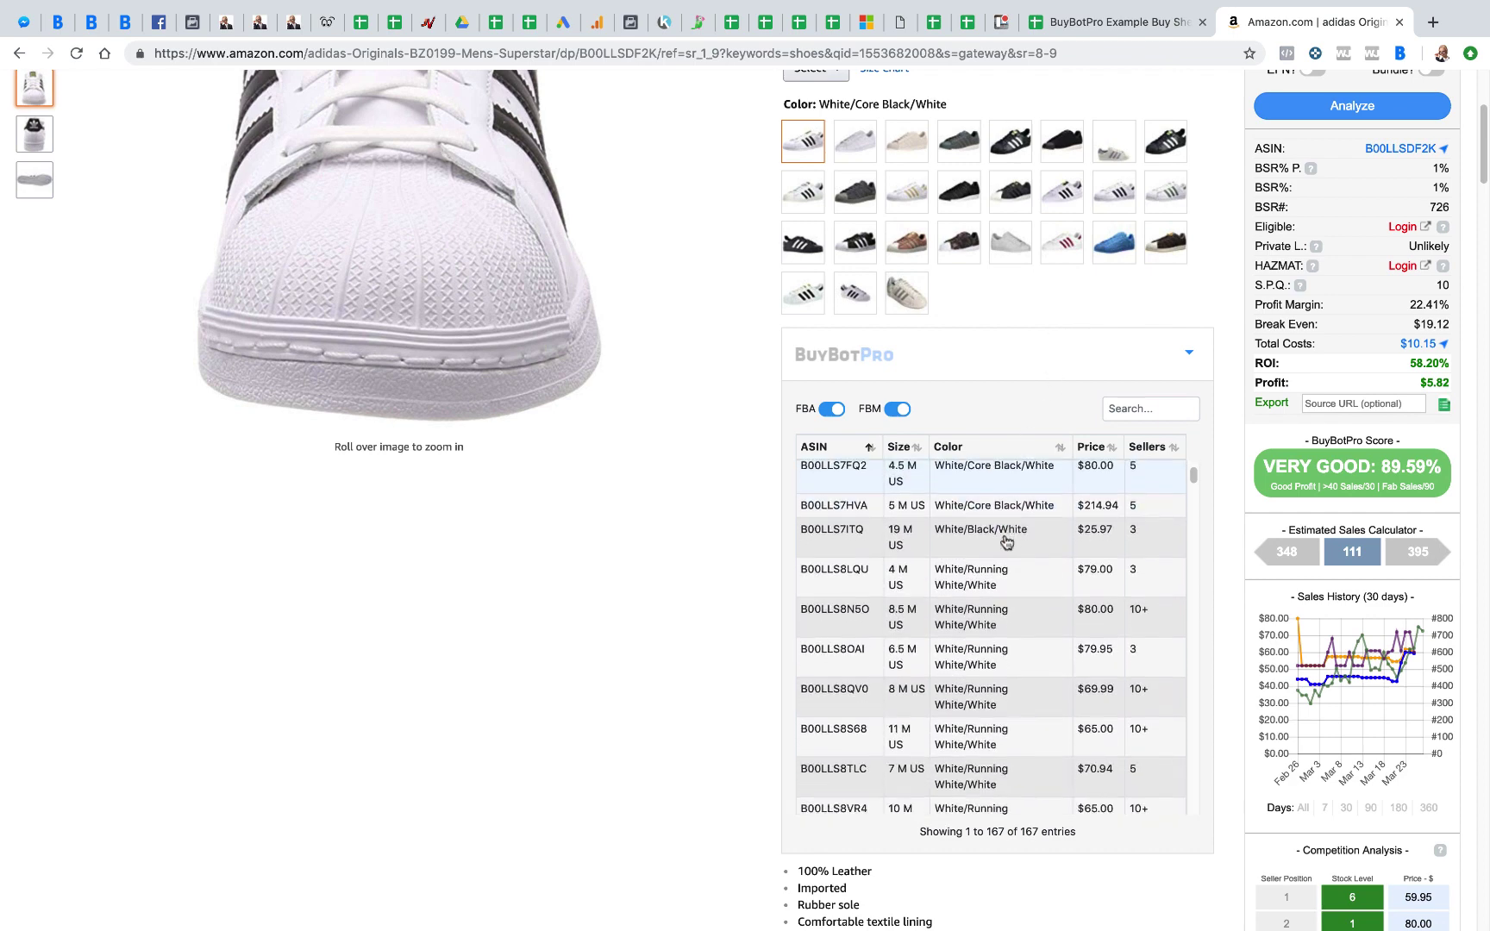
scroll(1006, 530, "up", 1)
mouse_move(1086, 489)
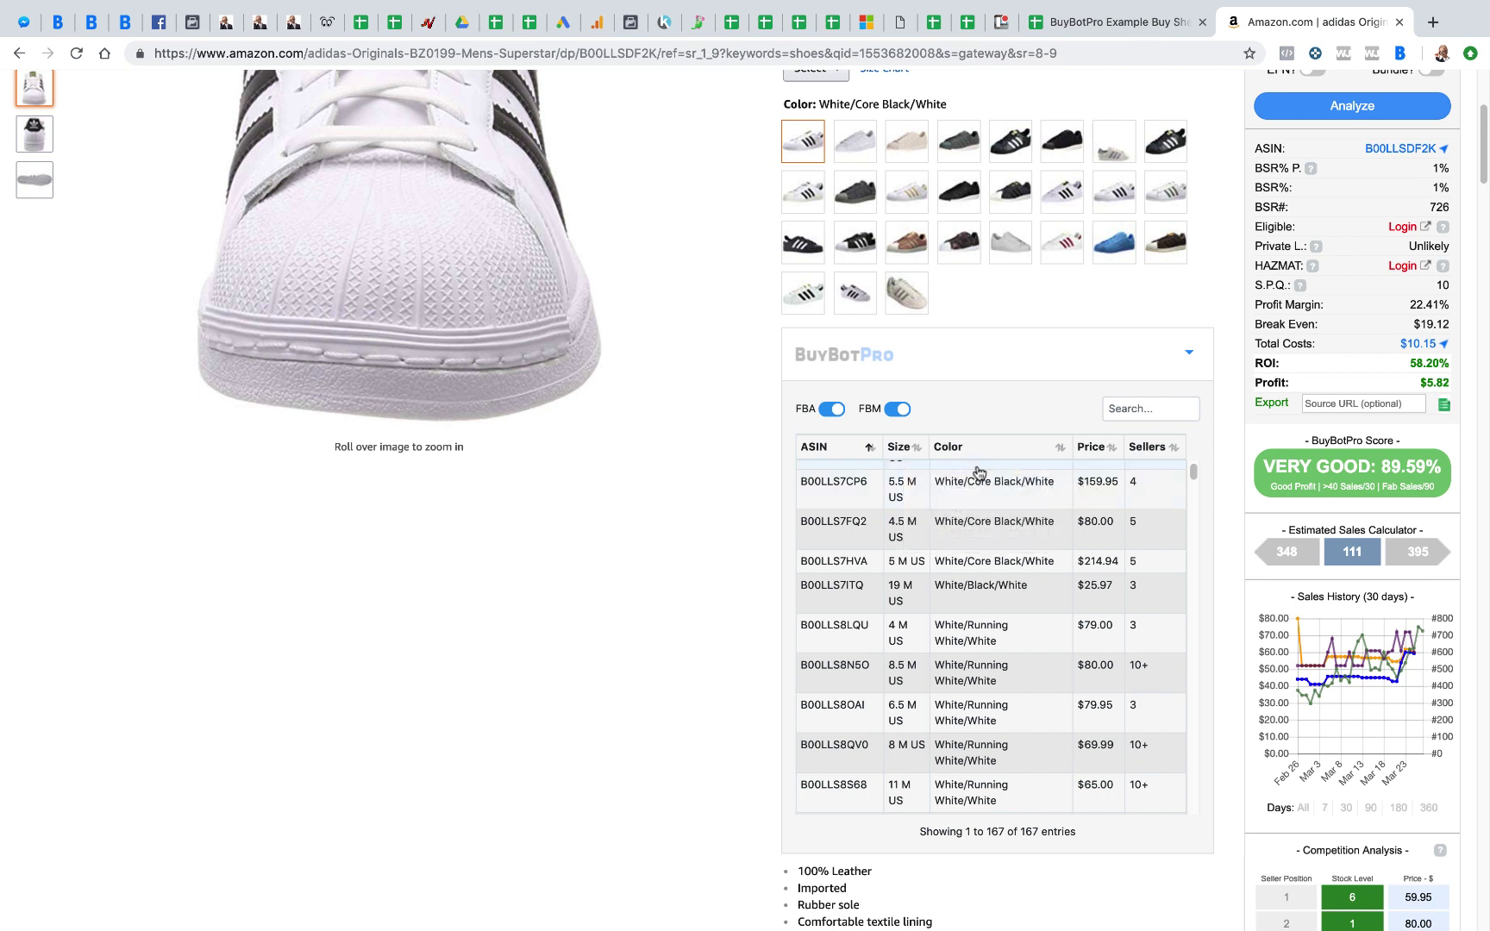
scroll(879, 478, "up", 2)
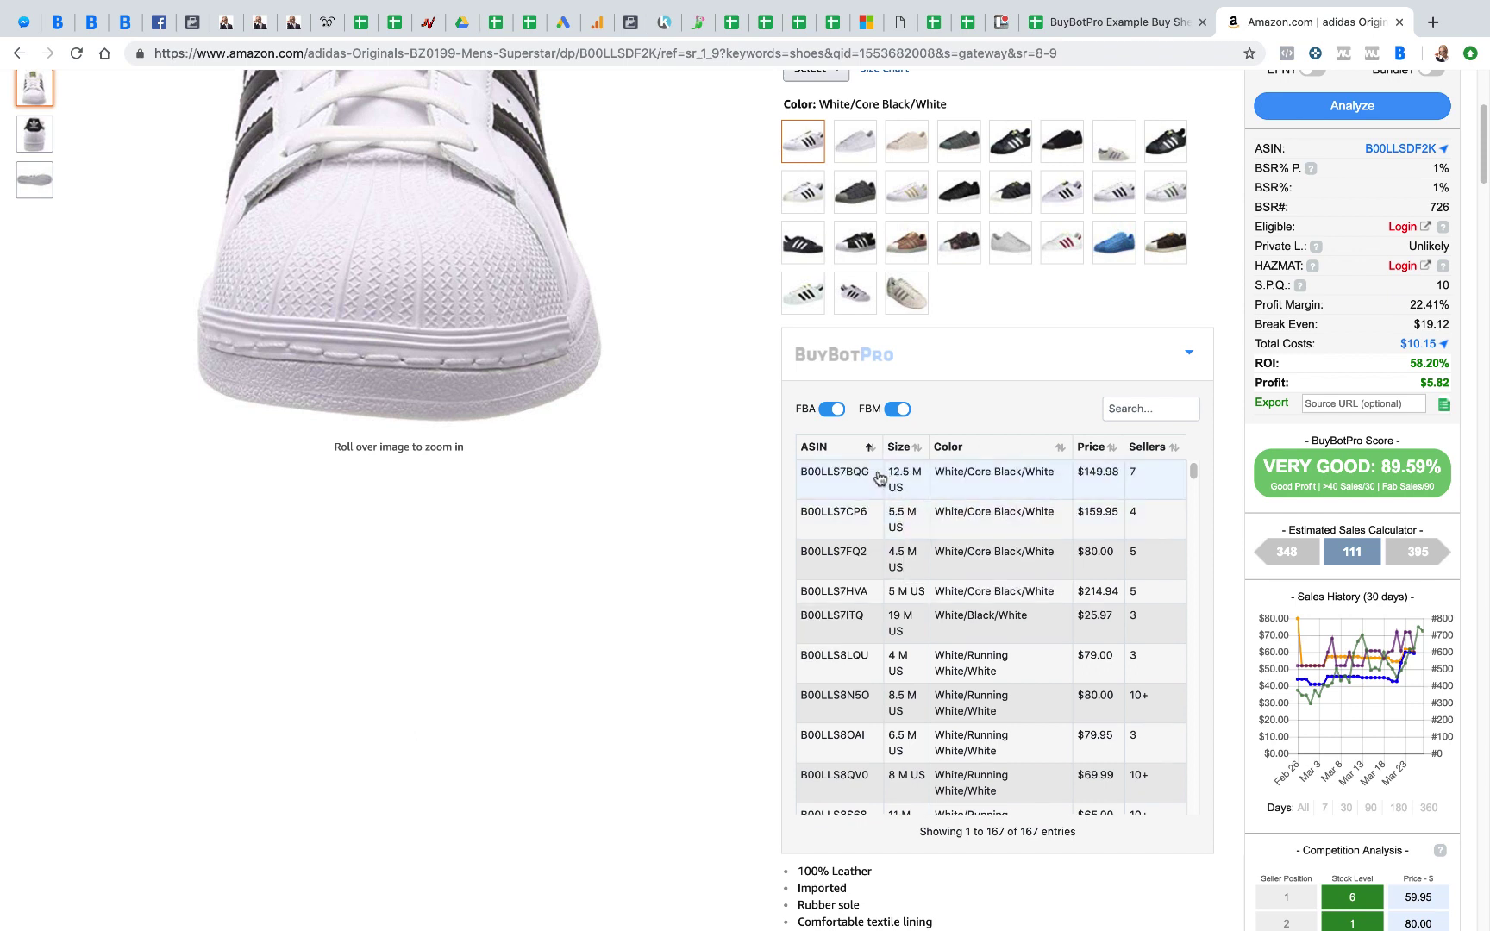
Sort the variations table by size, color, price and sellers in turn, ending with sellers in descending order
left_click(1146, 410)
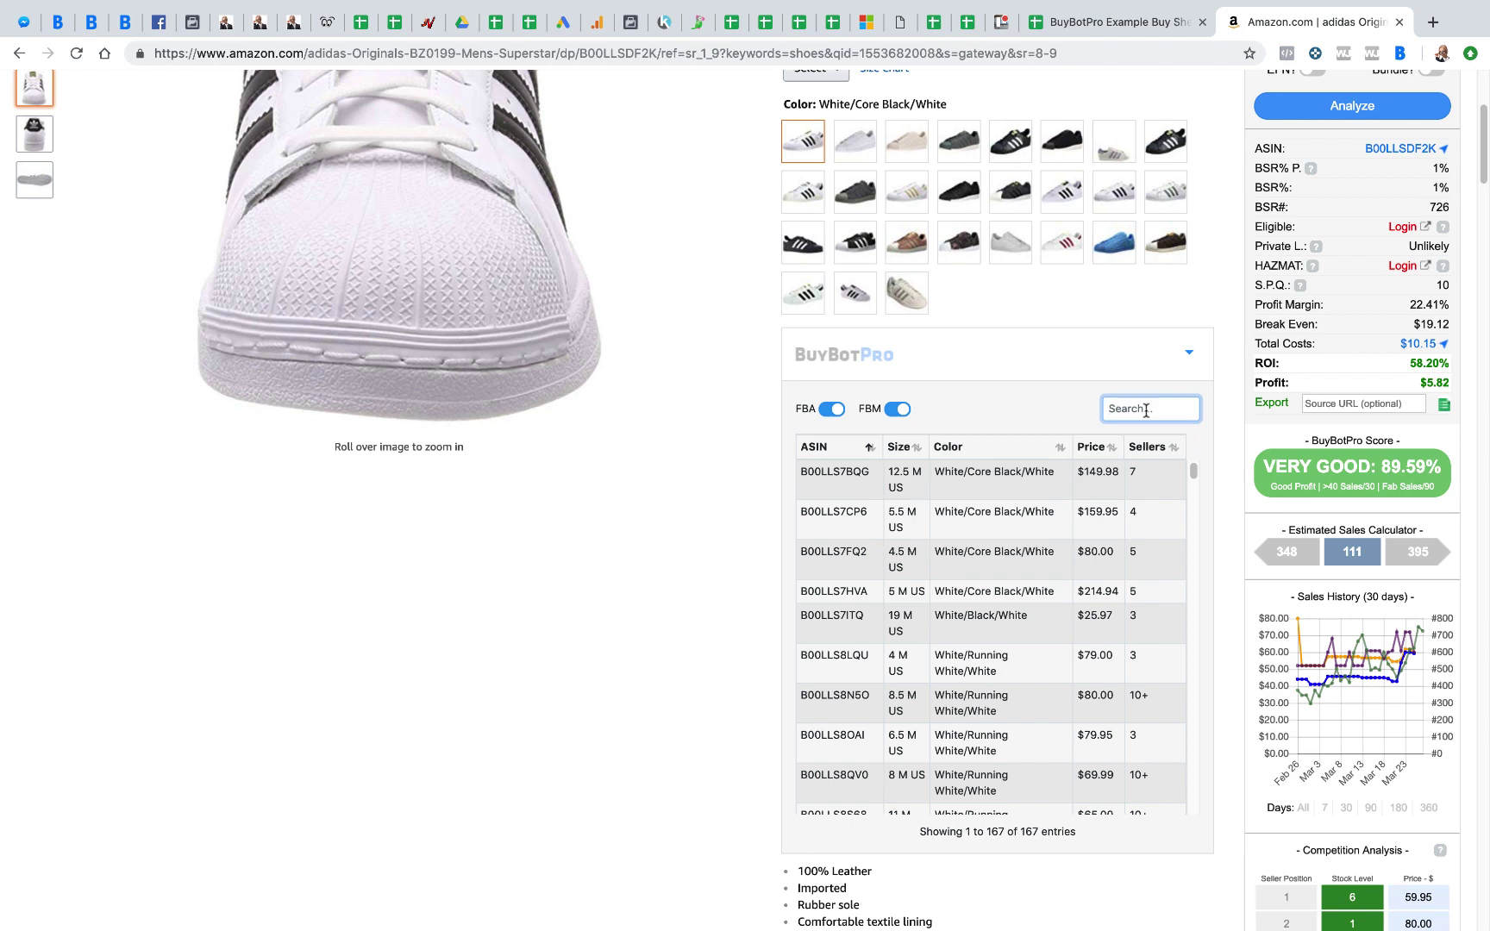
left_click(894, 446)
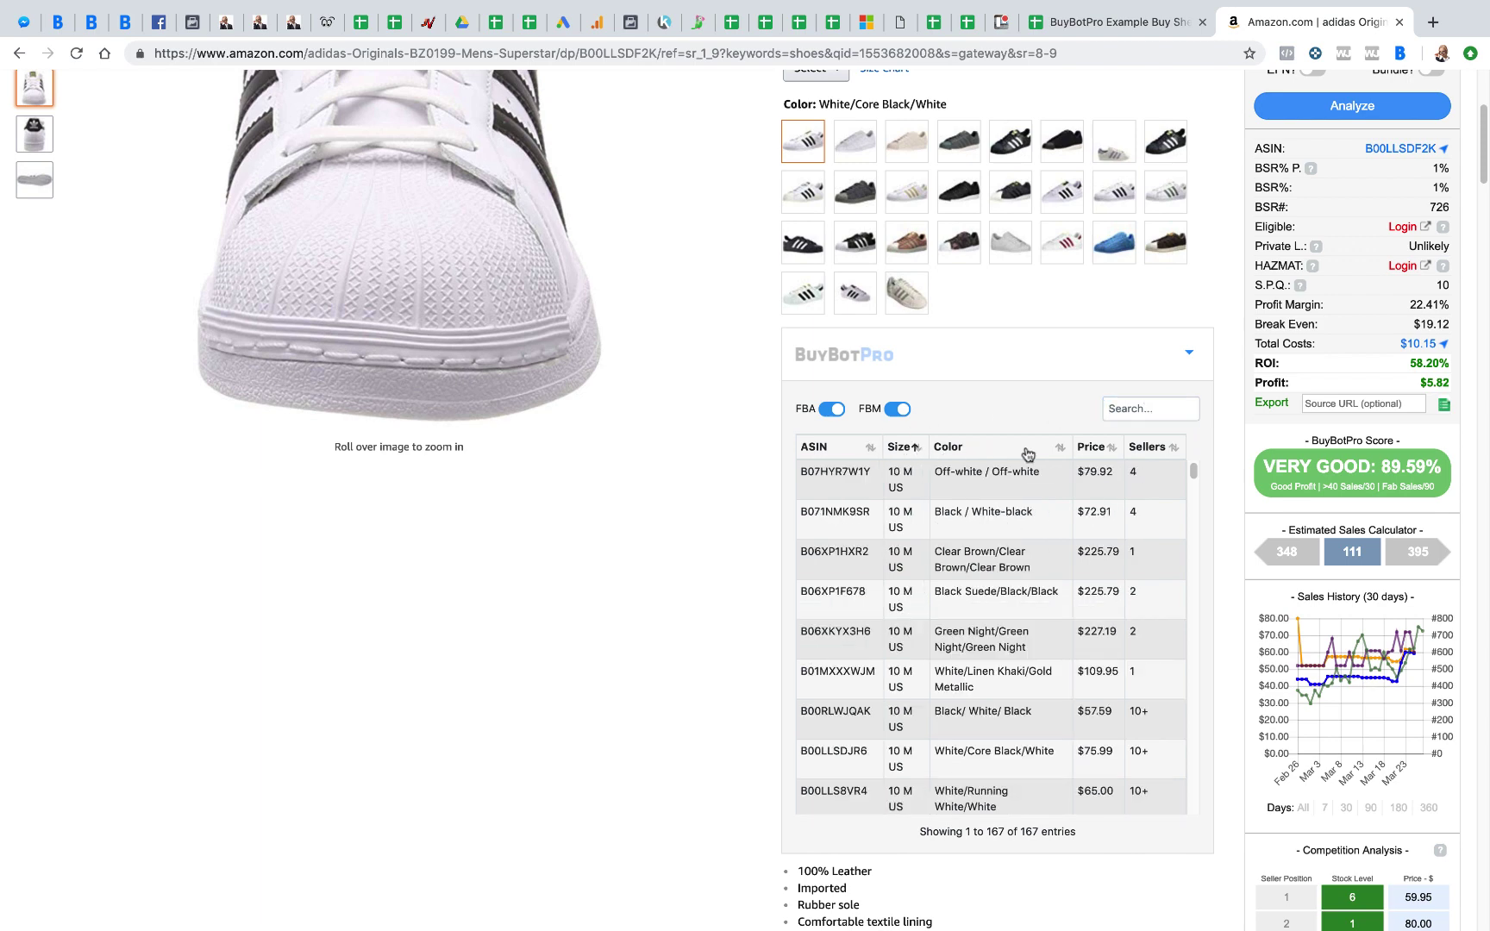
left_click(1061, 450)
left_click(1112, 450)
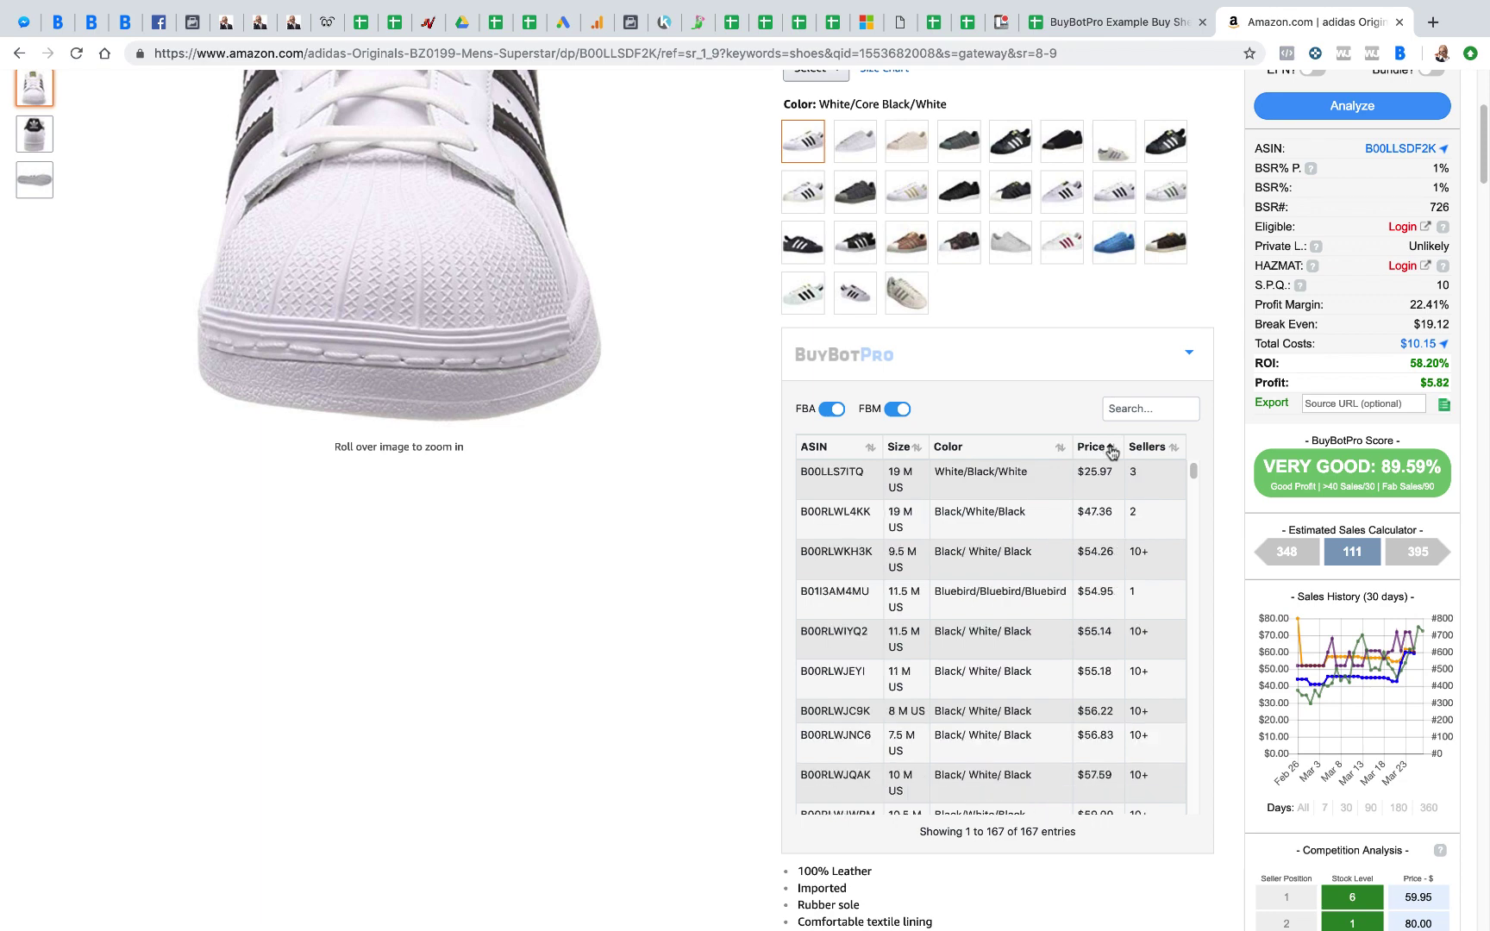
left_click(1174, 450)
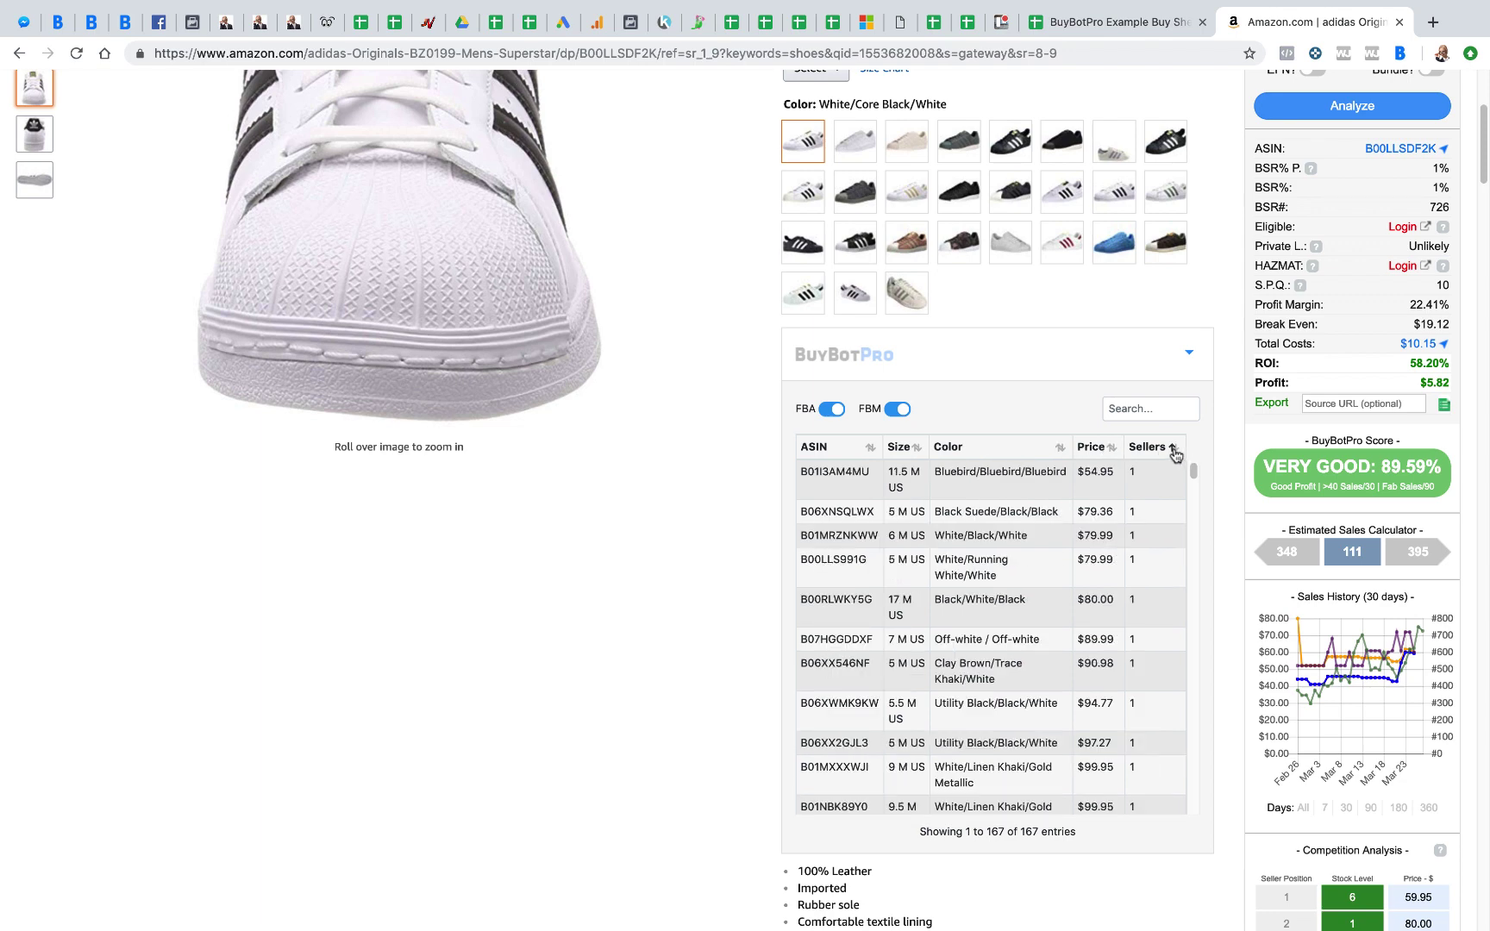
left_click(1174, 450)
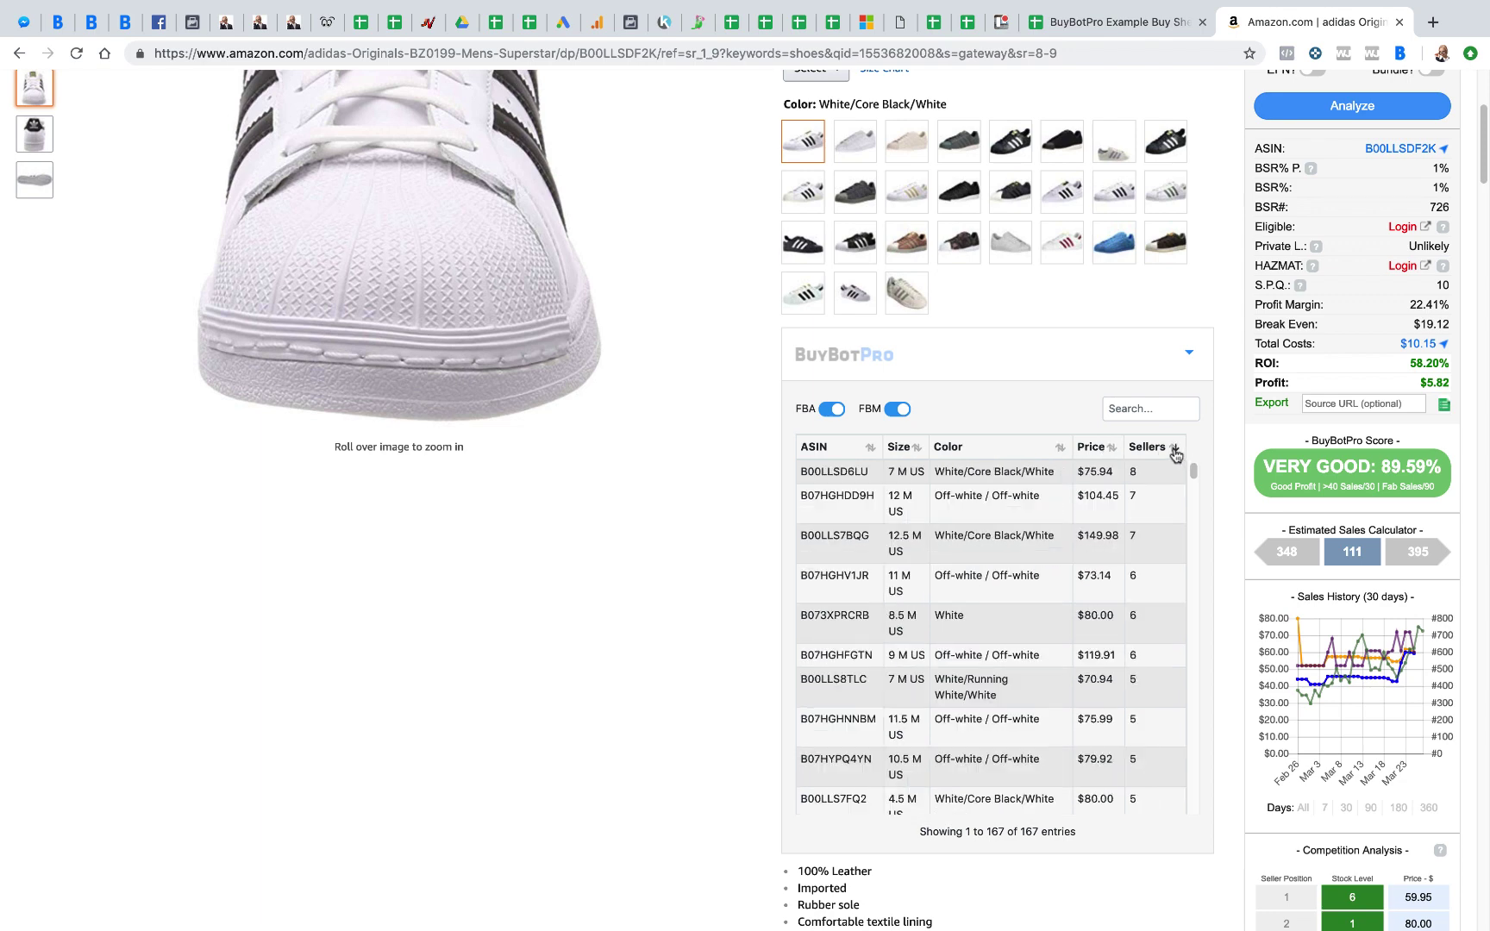
Exclude FBA offers from the variations table, include them again, and view the low and high prices of variation B07HGHDD9H
left_click(832, 412)
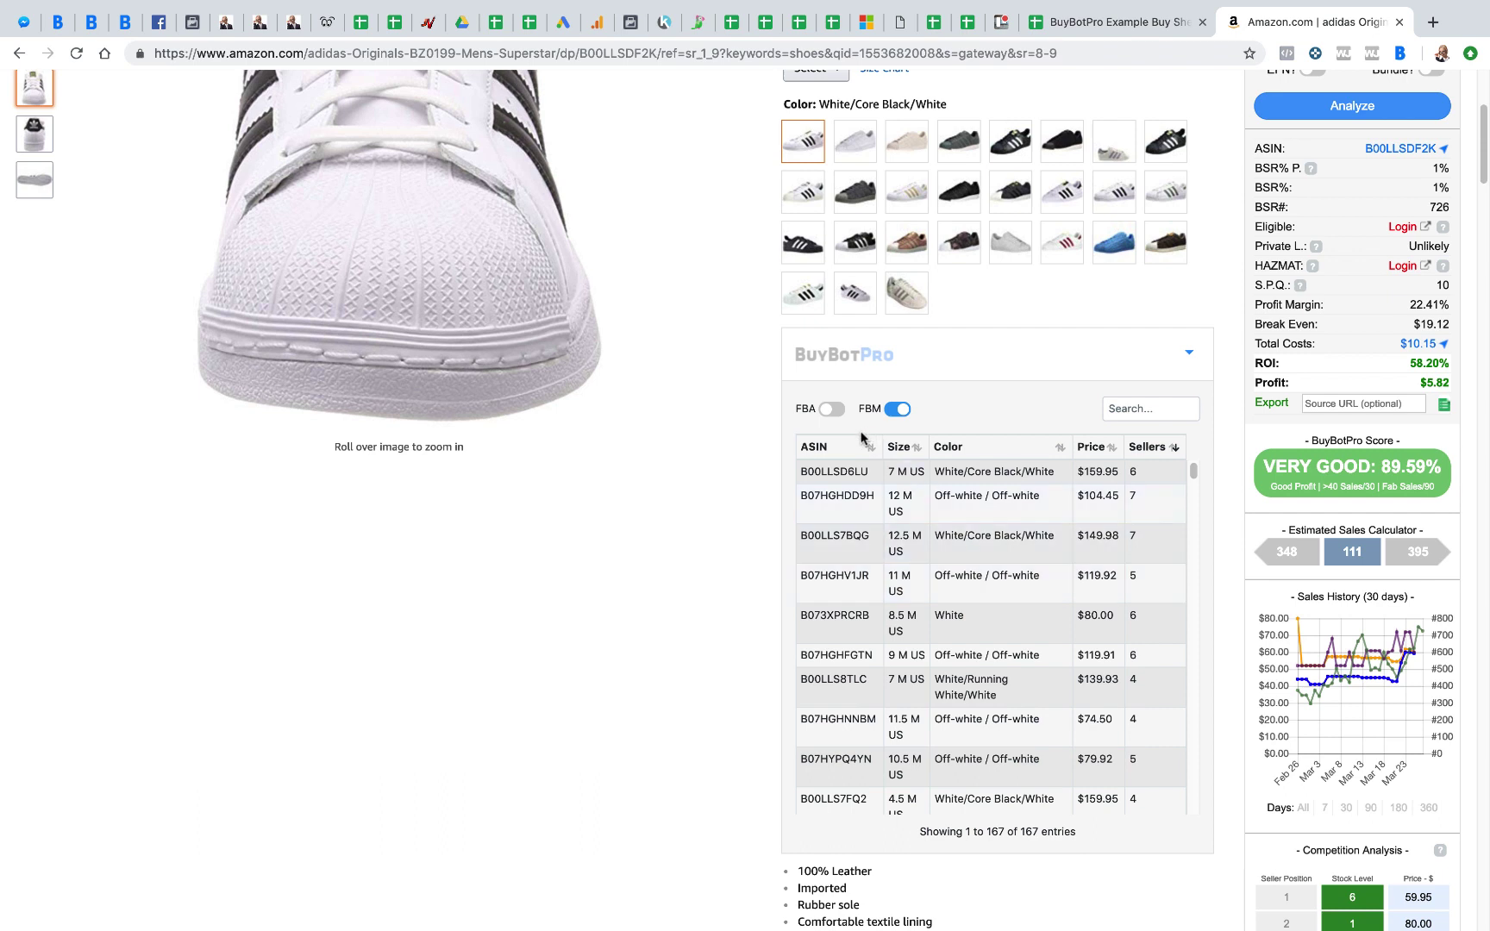
left_click(829, 412)
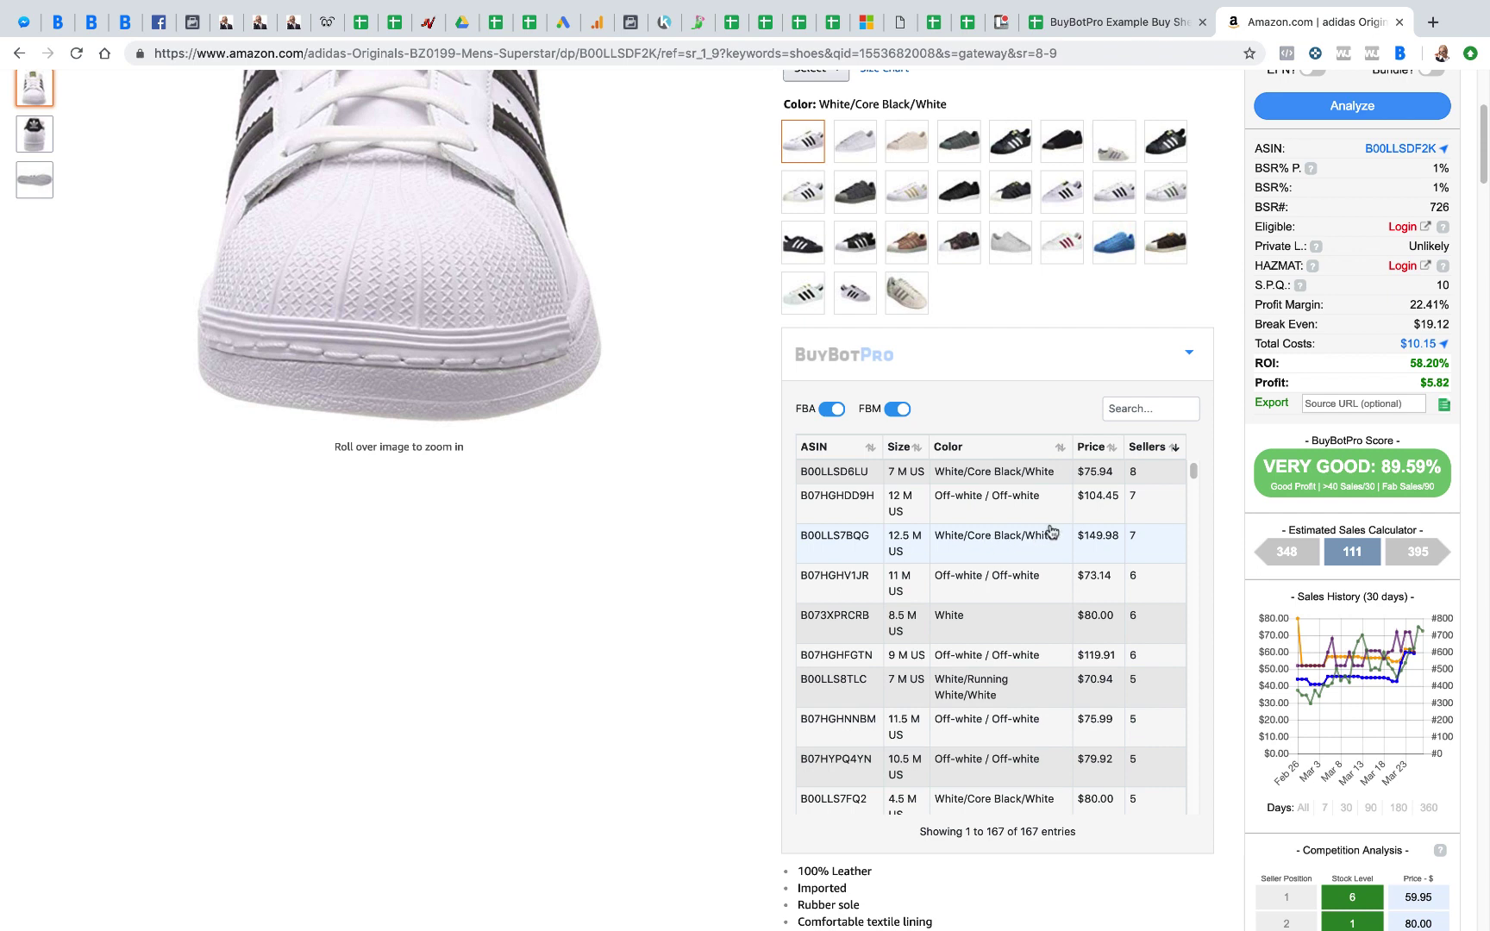
mouse_move(1117, 519)
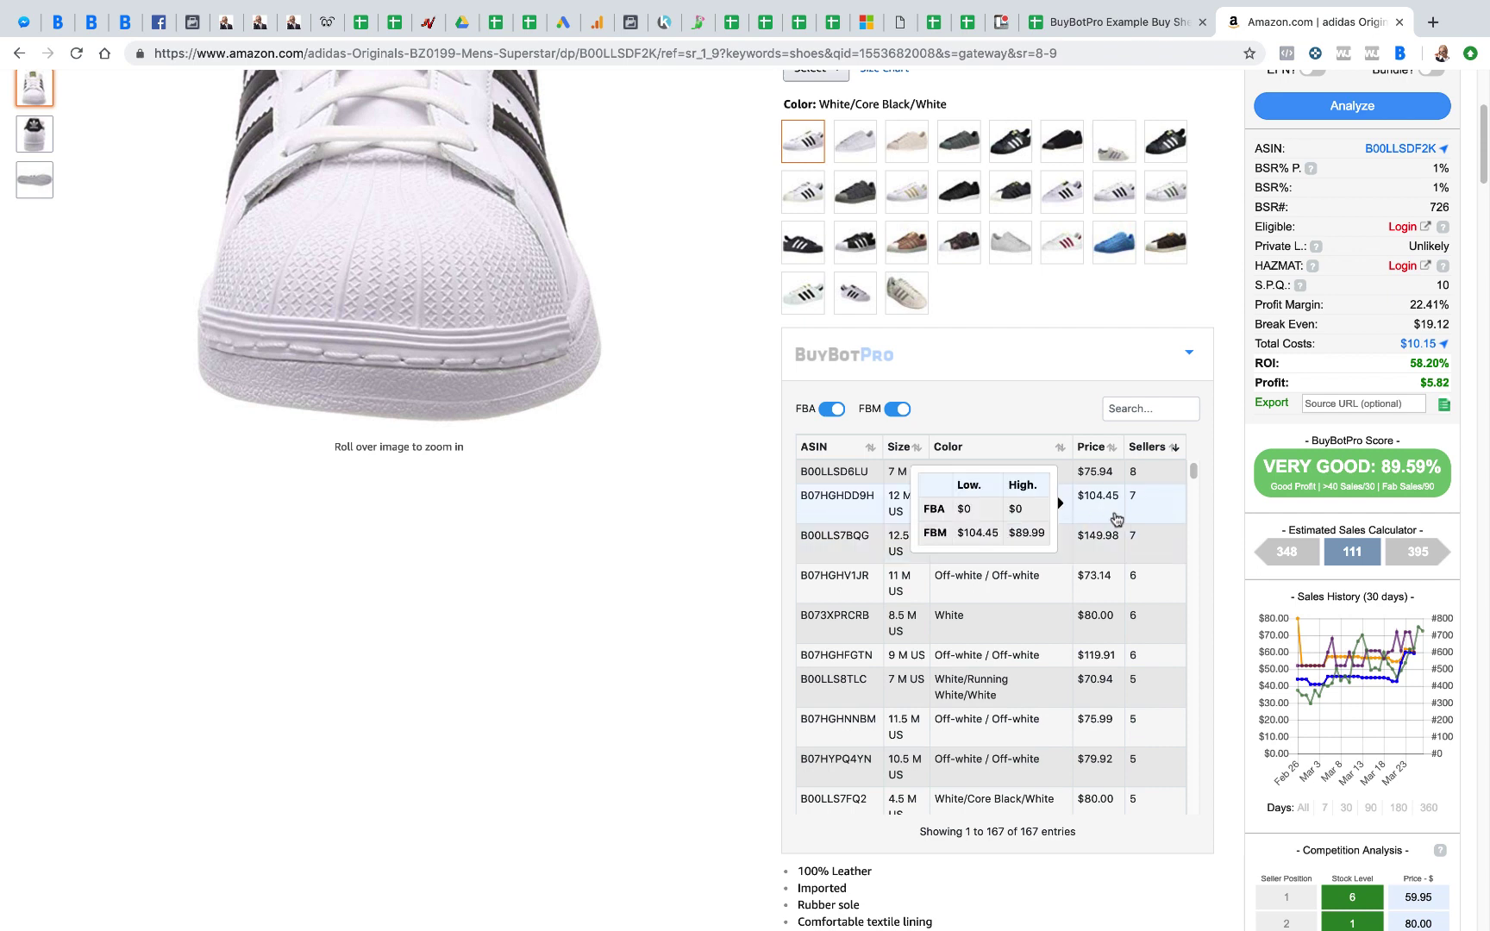